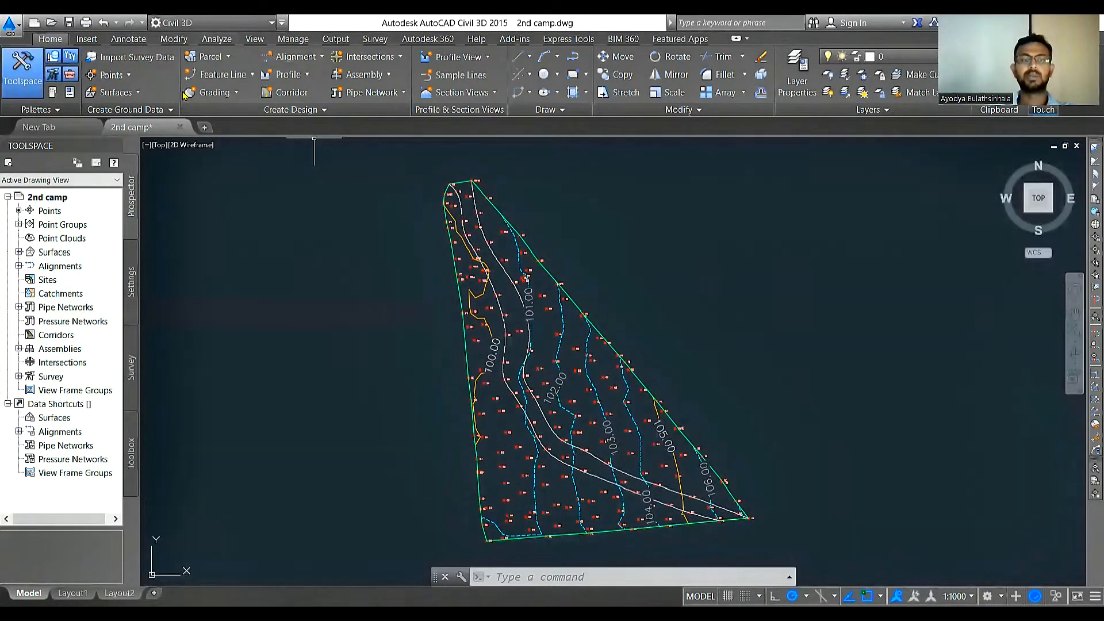
Step: Start a new centerline alignment layout named Design Alignment with the description "Road A at site Narangoda"
click(322, 60)
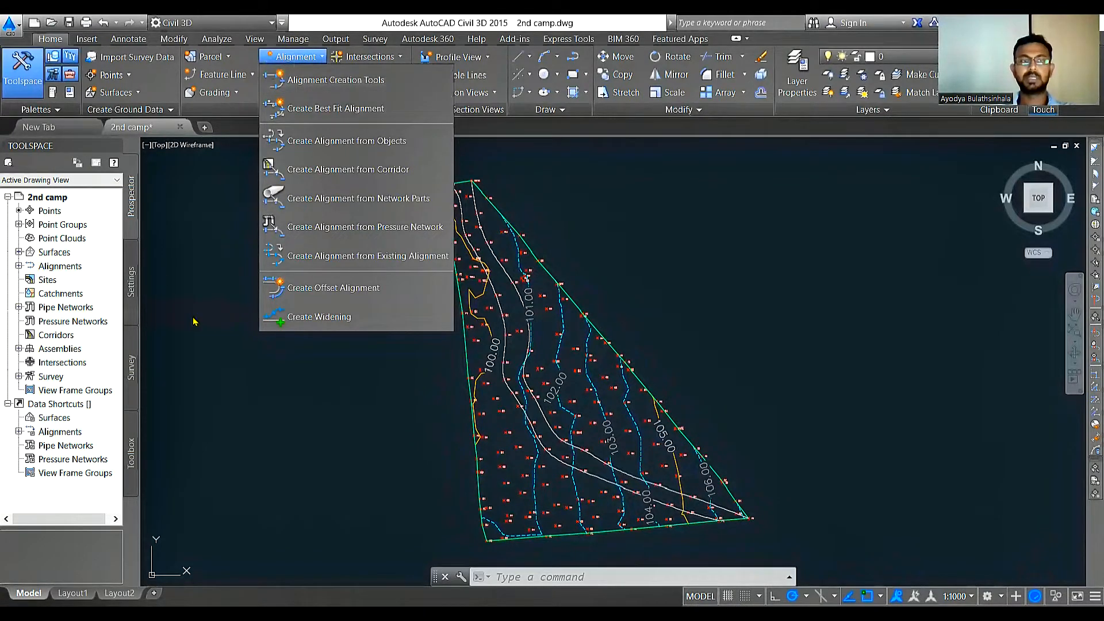
click(216, 329)
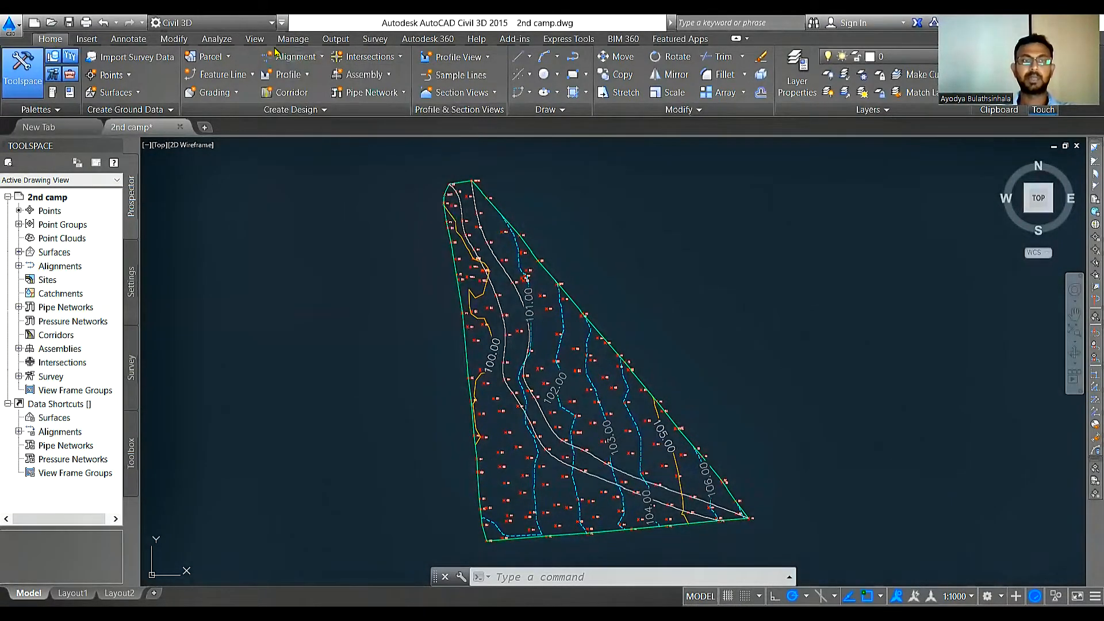
click(314, 60)
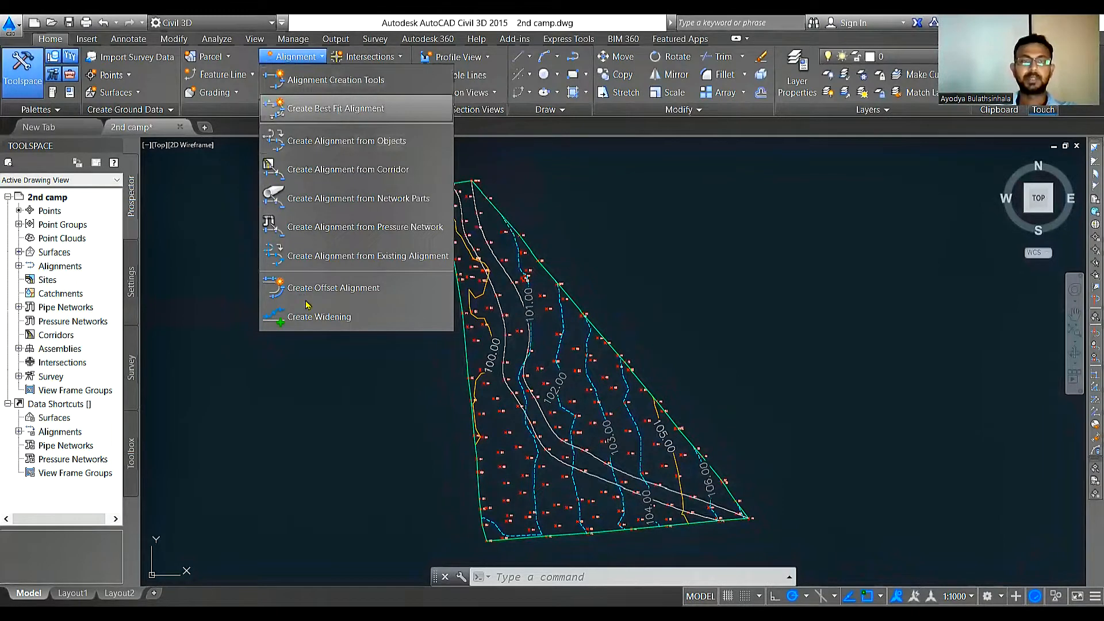
click(342, 83)
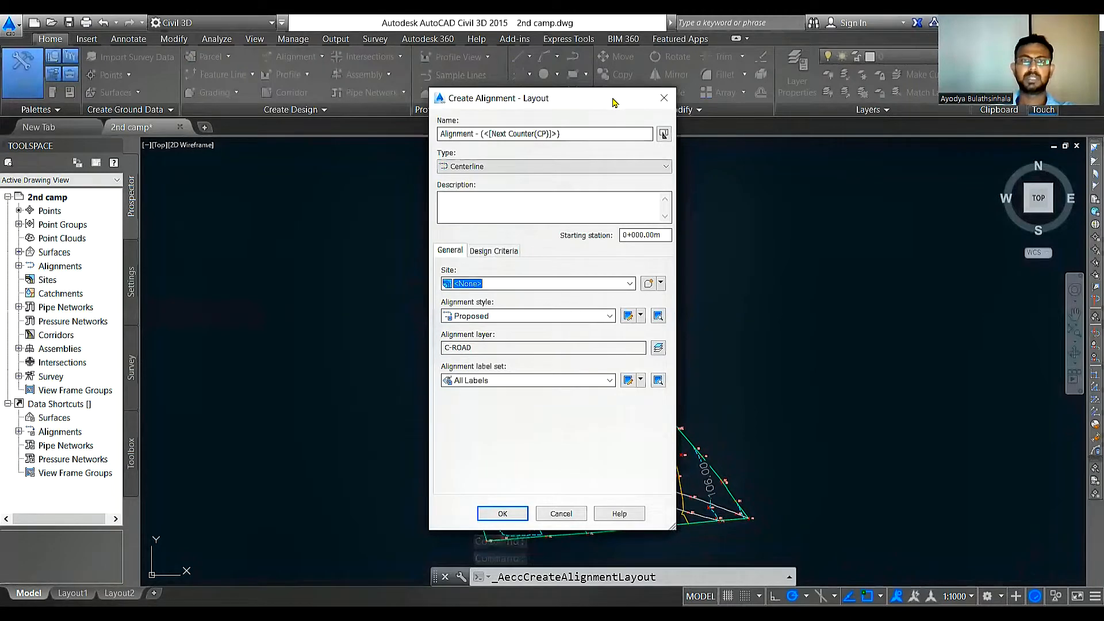
mouse_move(613, 103)
mouse_down()
mouse_move(374, 92)
mouse_move(186, 125)
mouse_up()
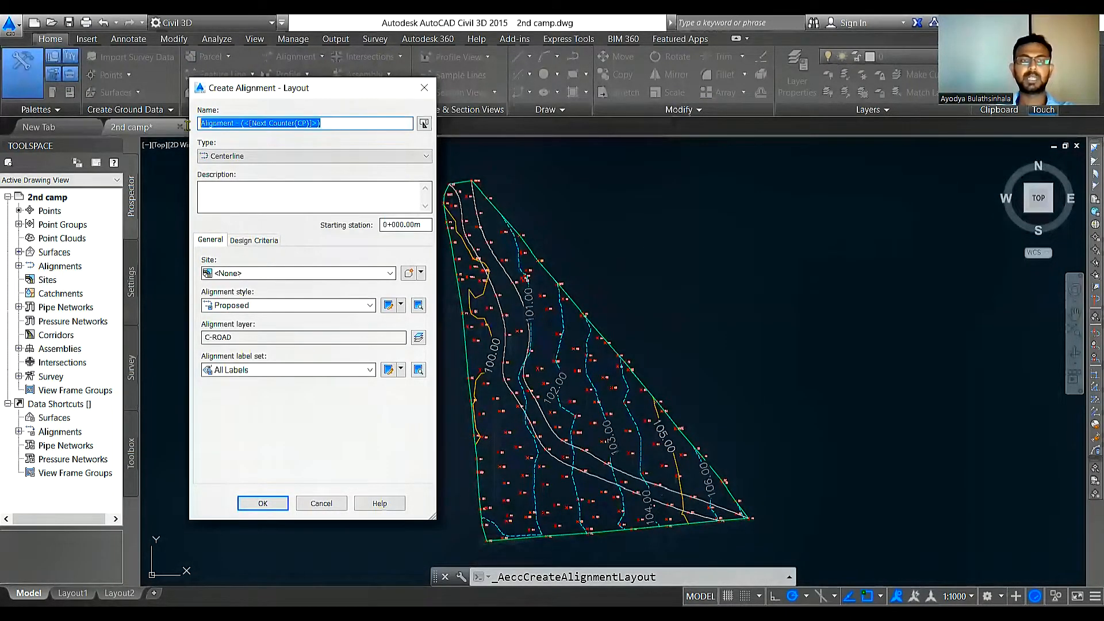
text(b)
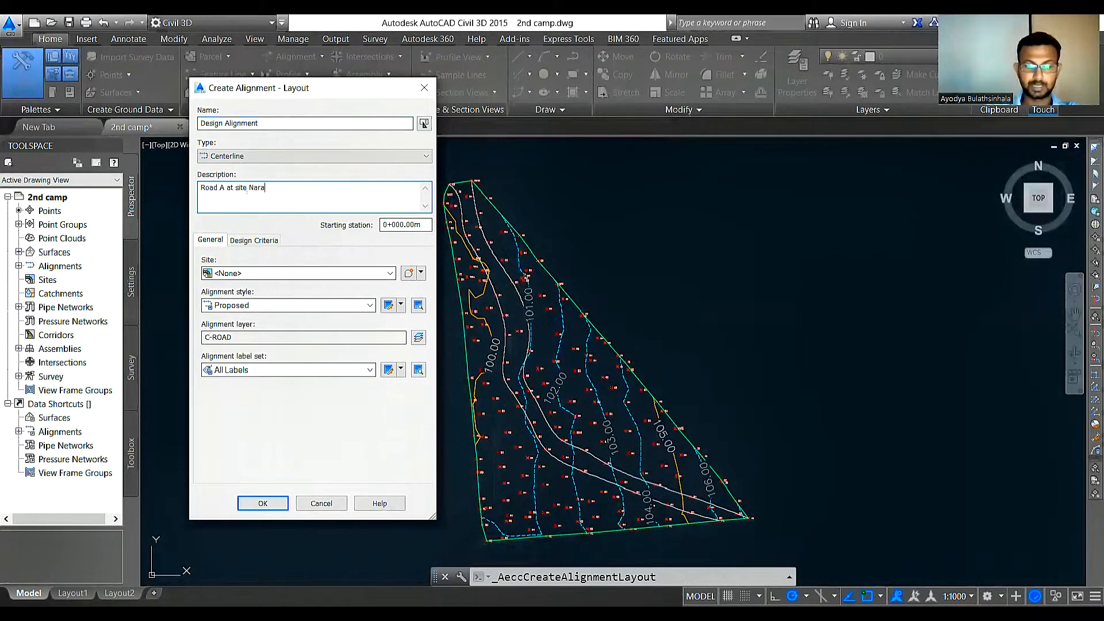
text(d)
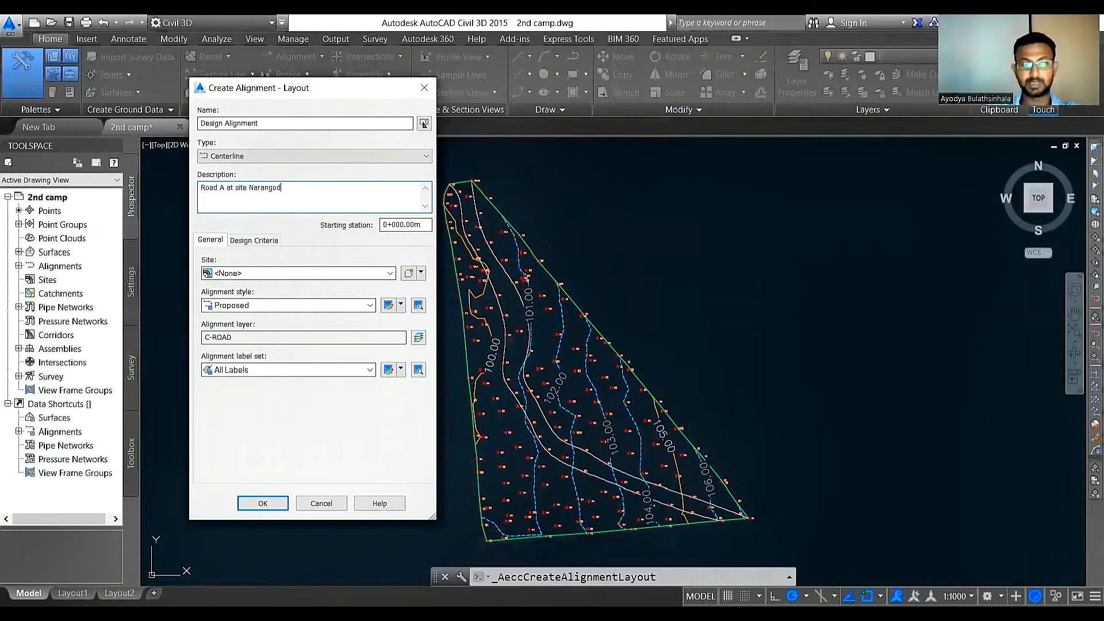
text(a)
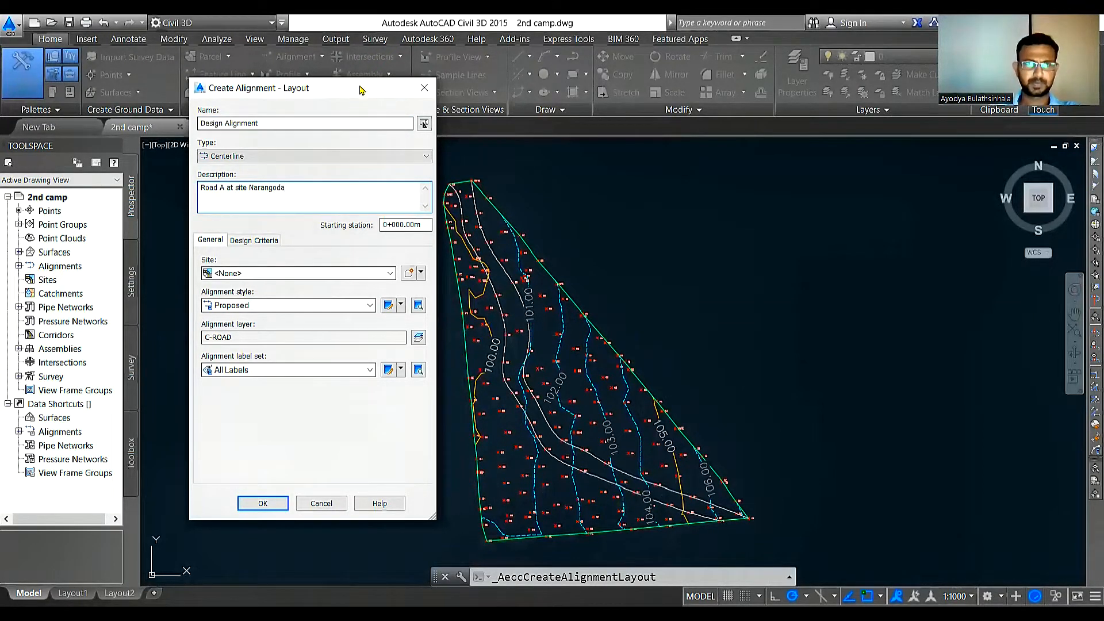
drag(359, 93, 315, 157)
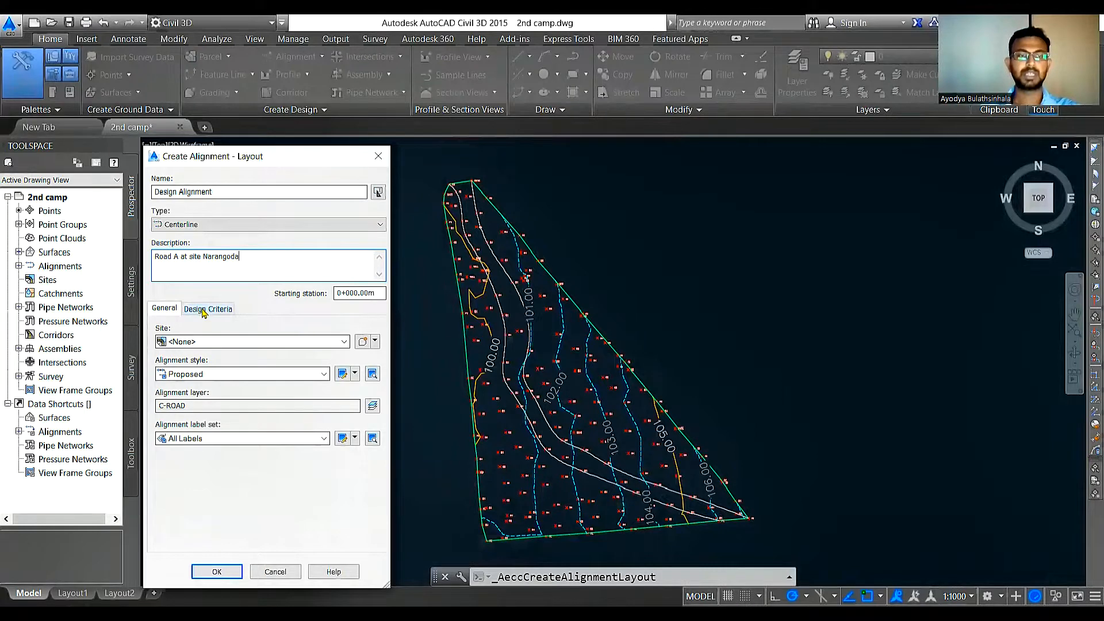
Step: Set the alignment's starting design speed to 40 km/h in its design criteria
click(202, 311)
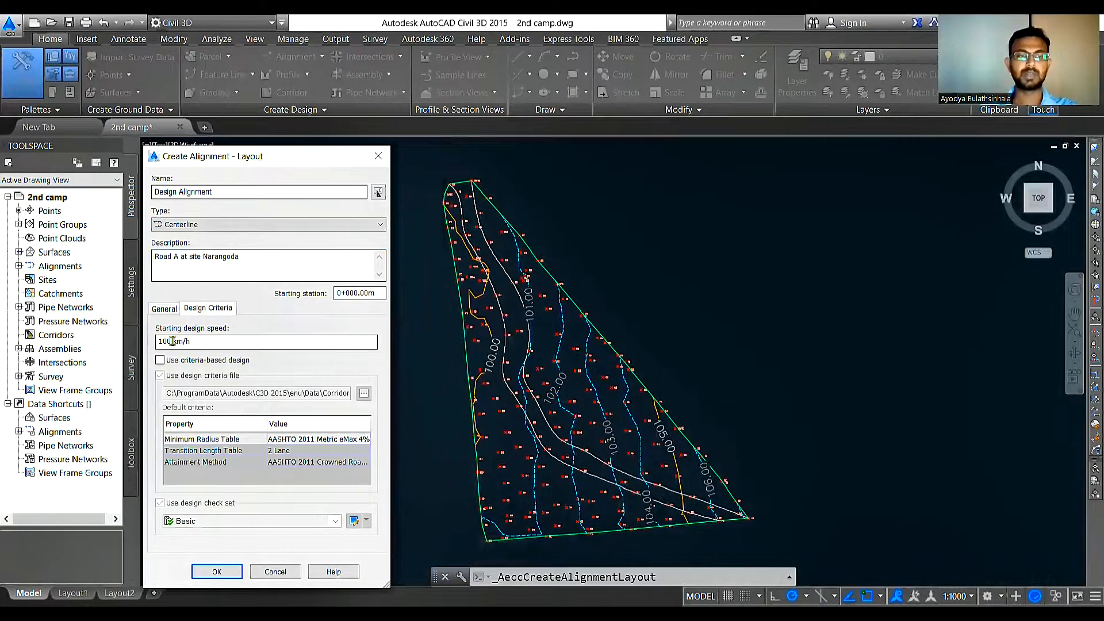
drag(170, 341, 147, 343)
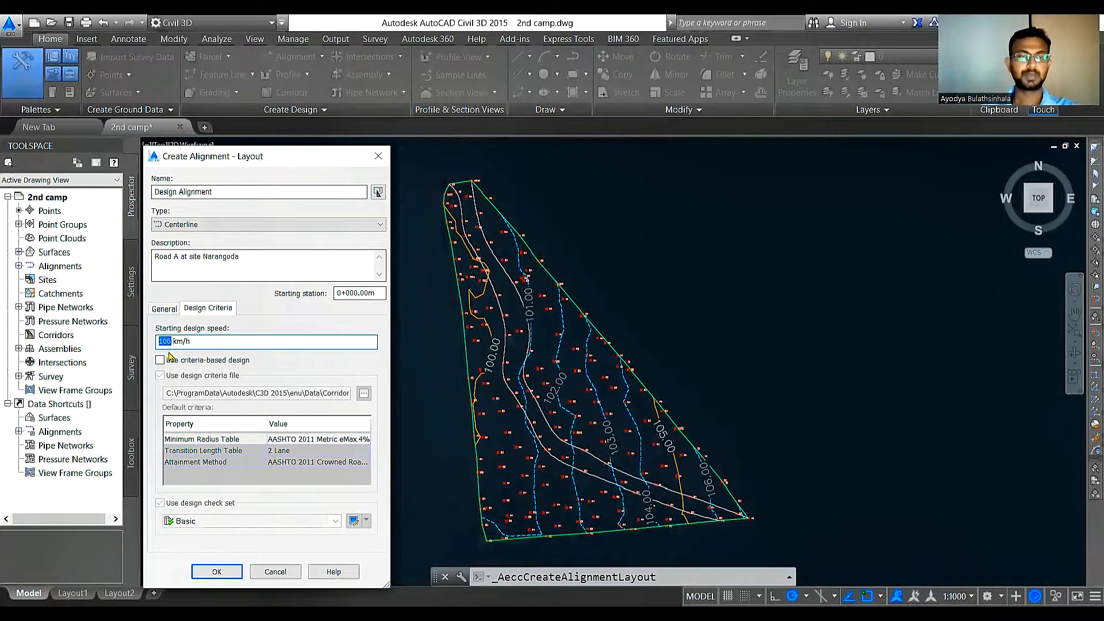
text(40)
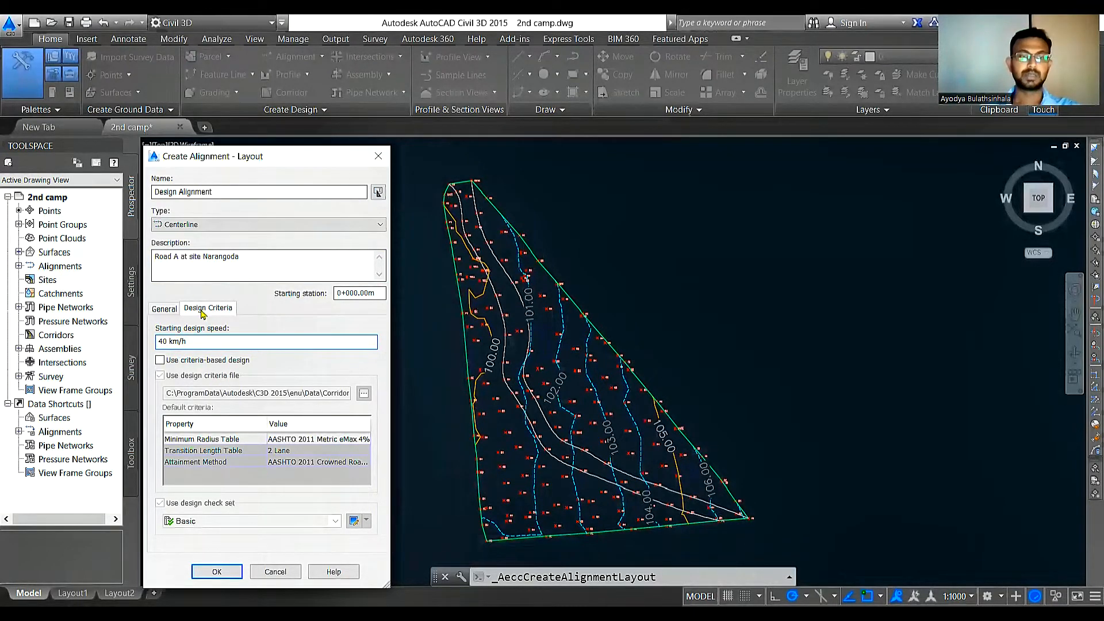
Step: Set the alignment's site to <None>, its style to Proposed and its label set to Major and Minor only
click(165, 309)
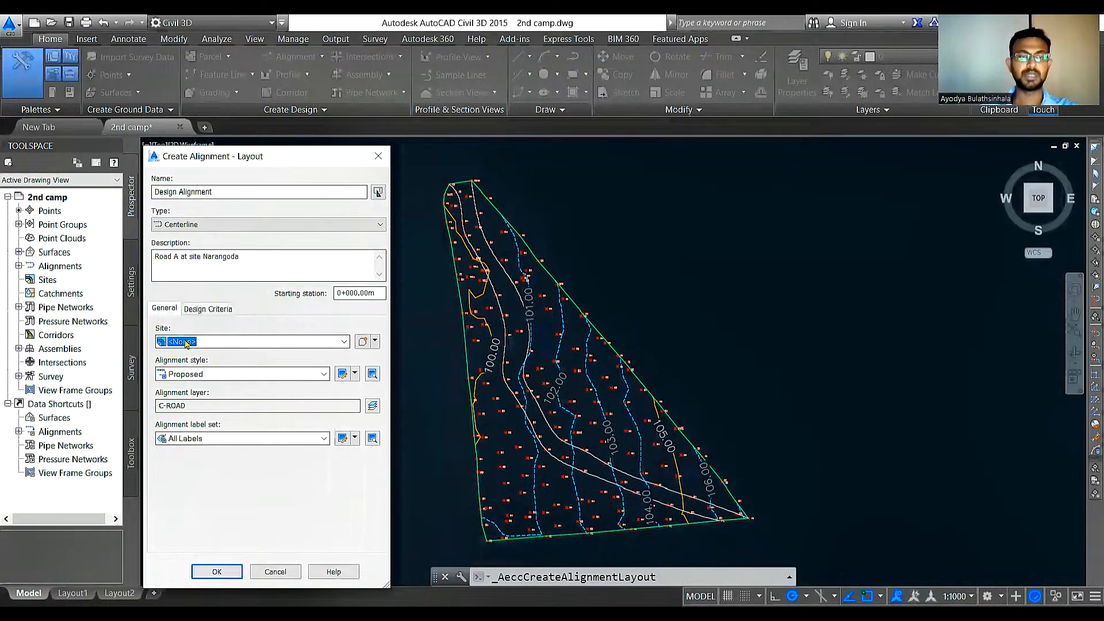
click(344, 342)
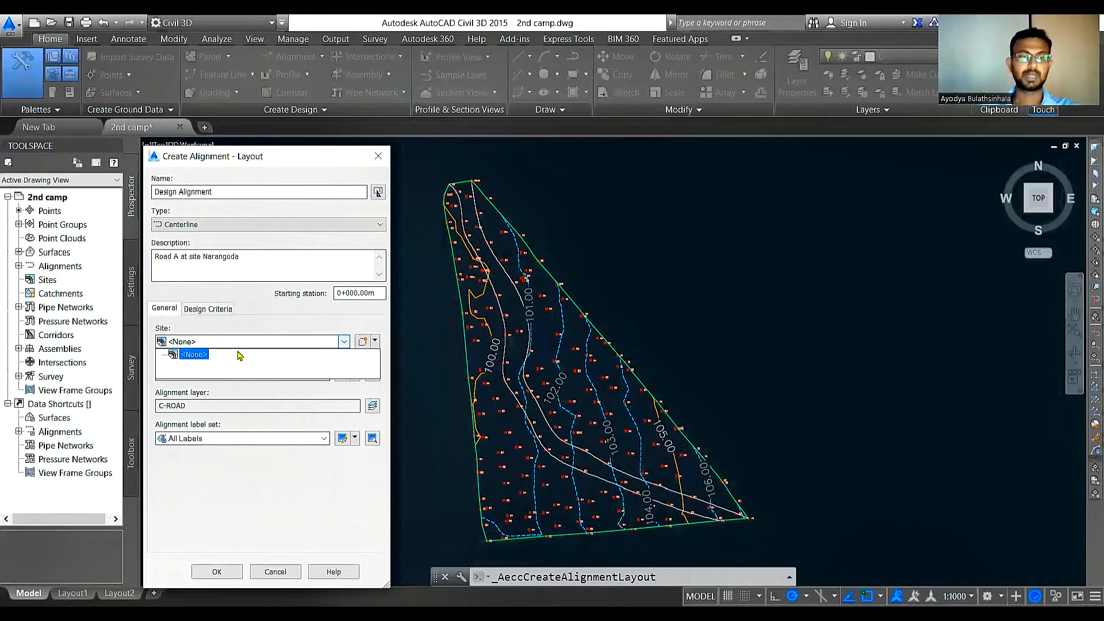
click(194, 354)
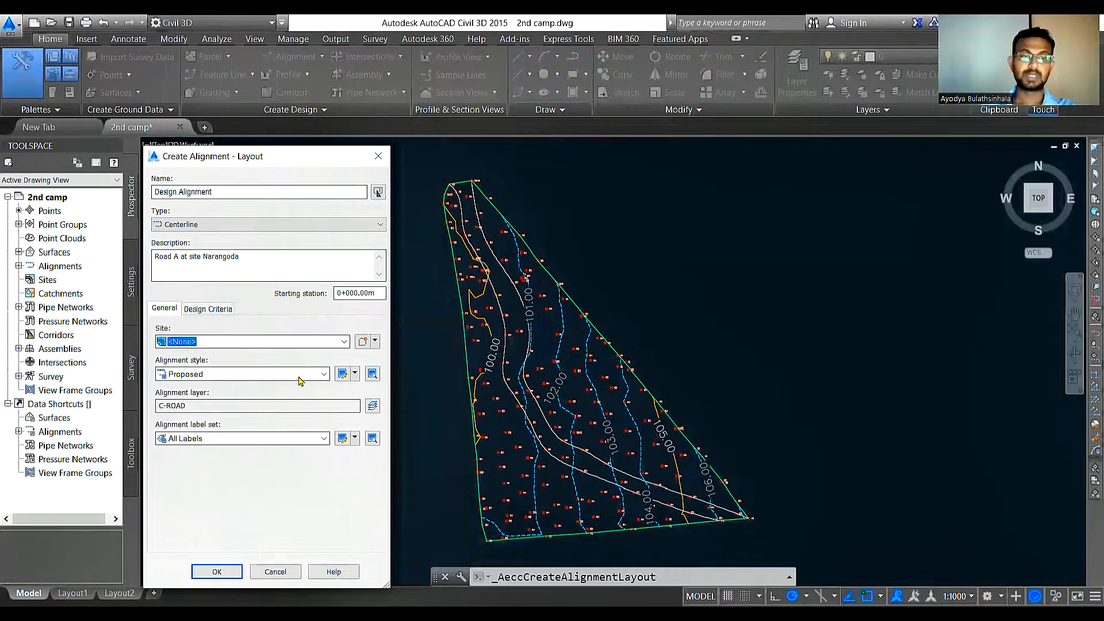
click(324, 374)
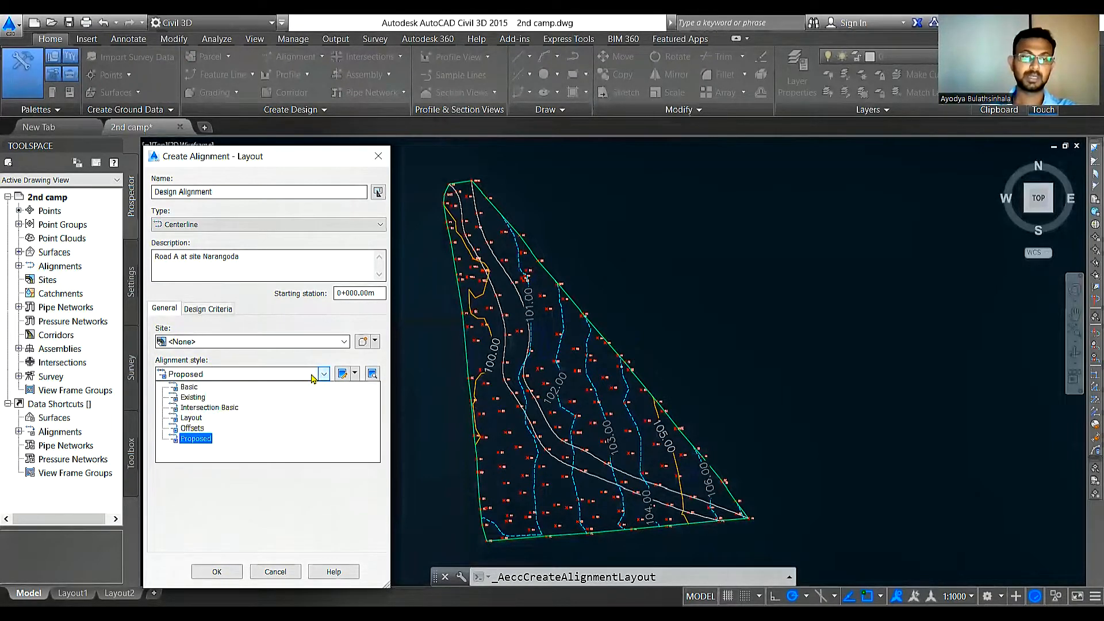
click(196, 439)
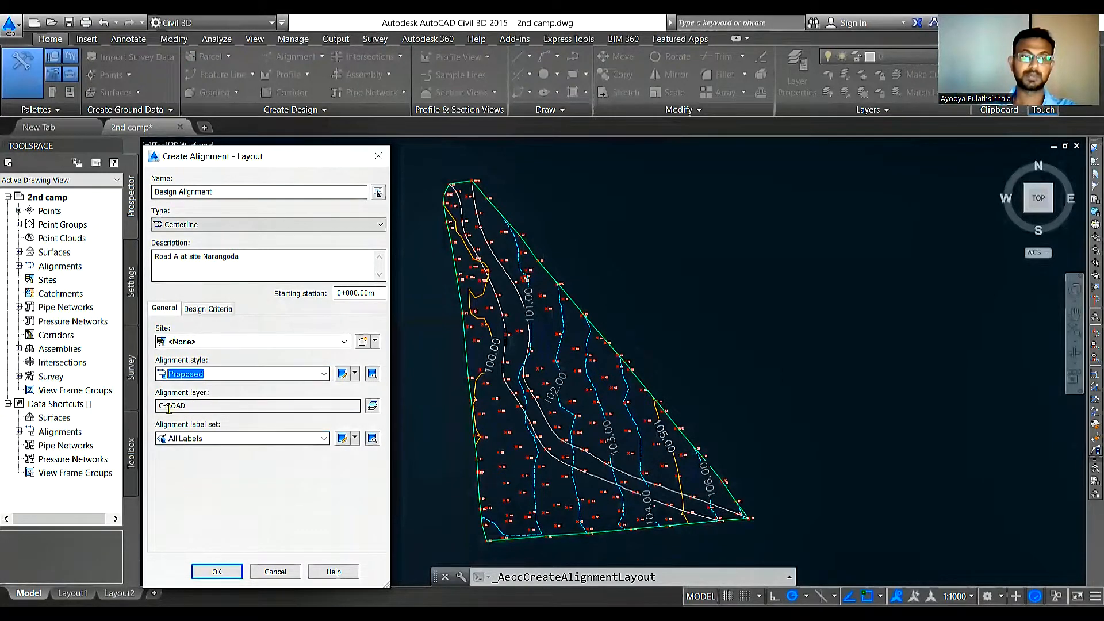
click(325, 438)
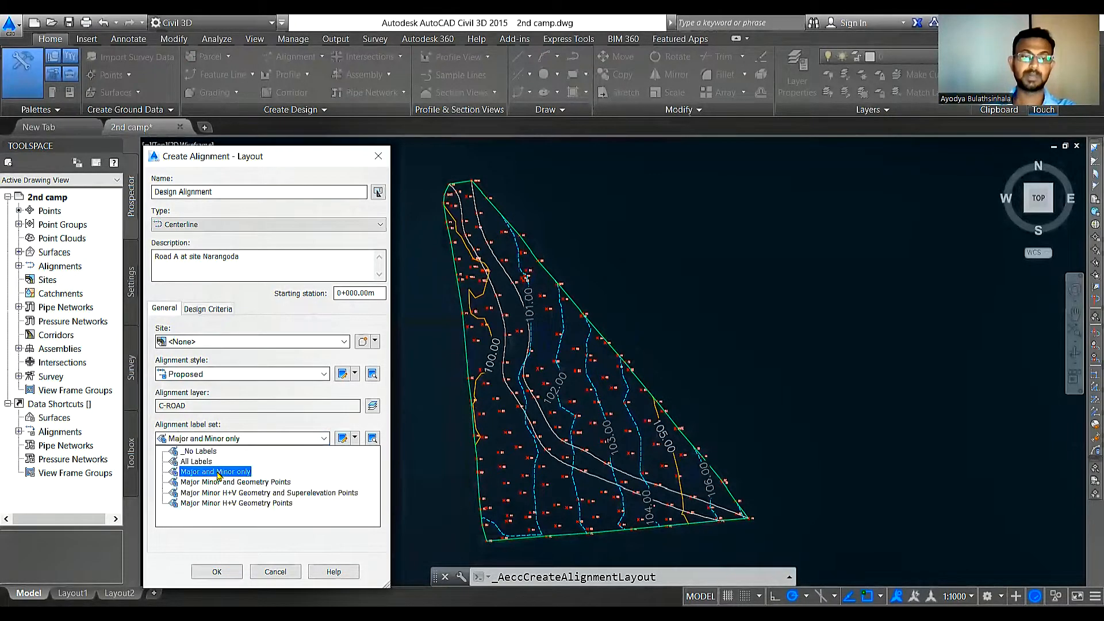
click(268, 441)
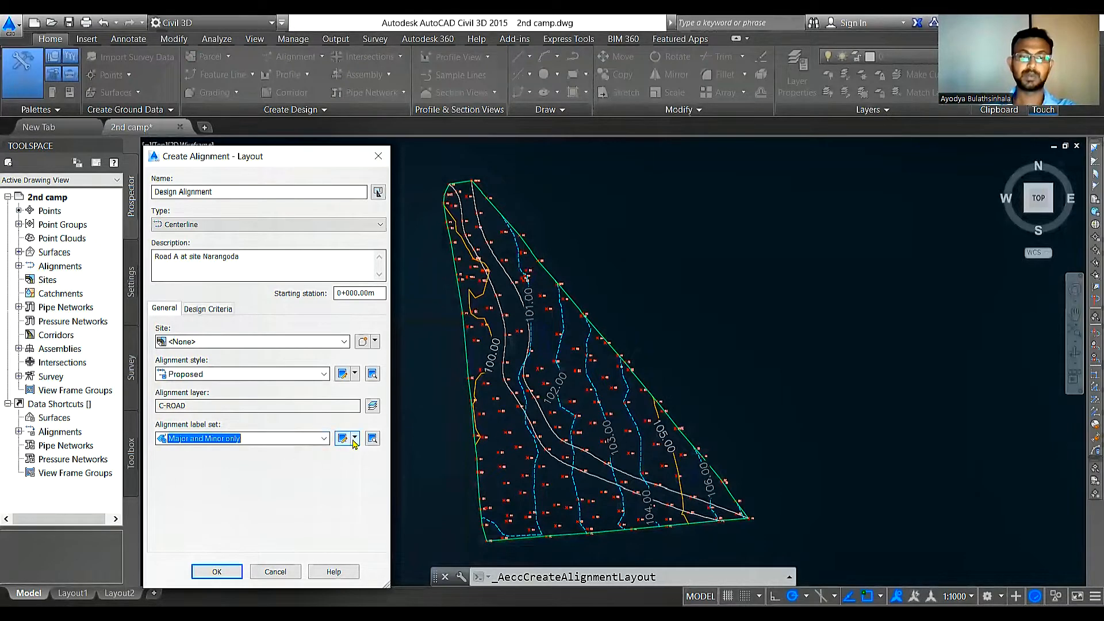
Step: Examine the label types and increments in the Major and Minor only set, and the layout of the Perpendicular with Tick style
click(355, 439)
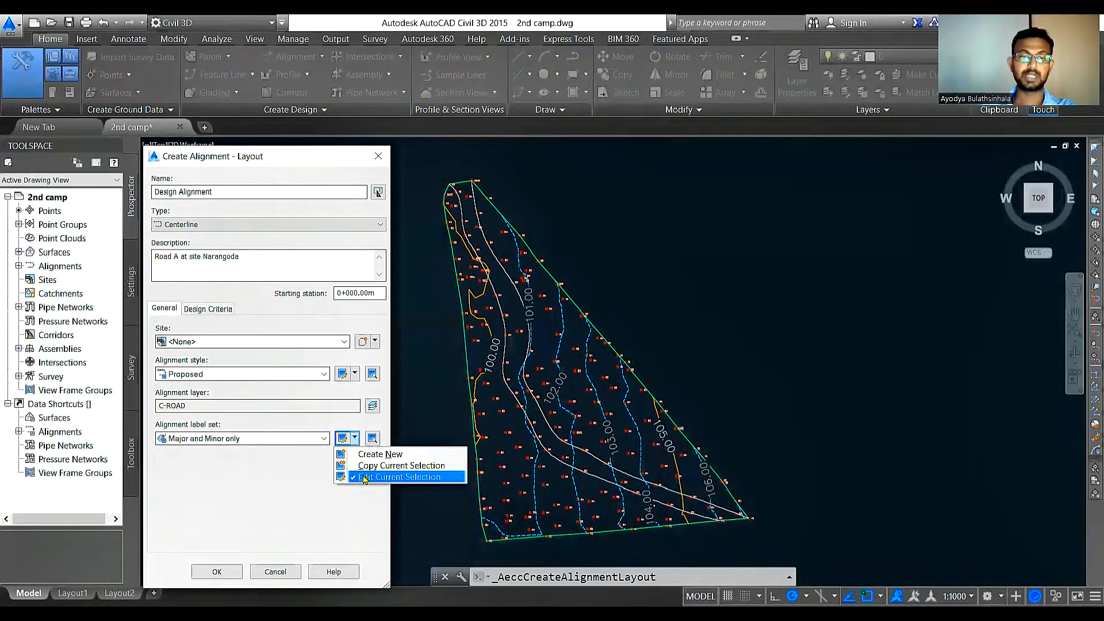
click(365, 478)
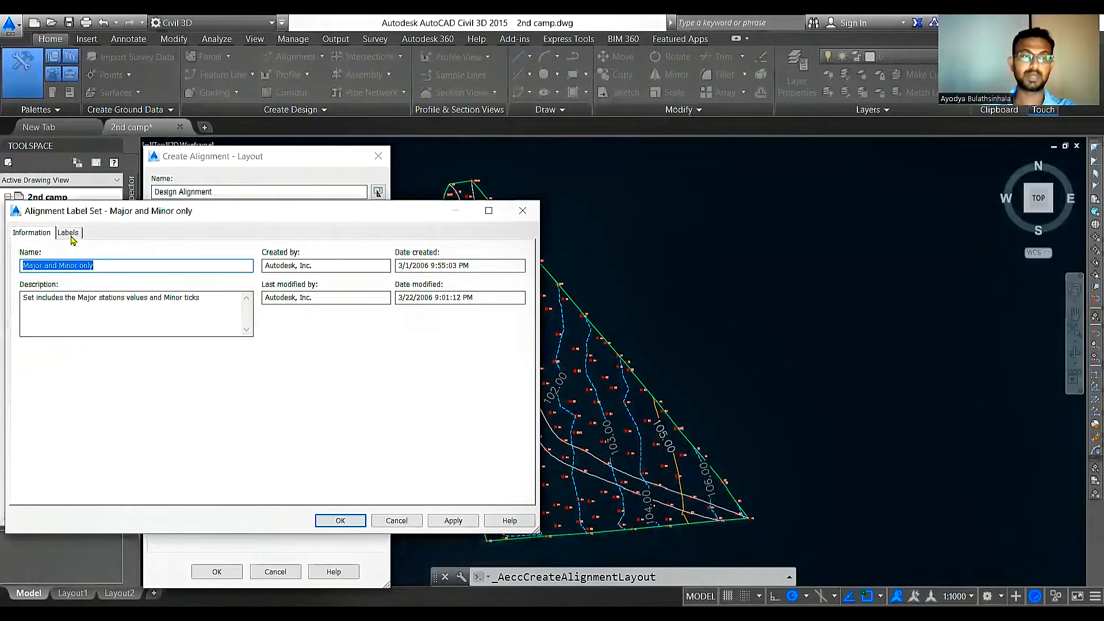
click(70, 235)
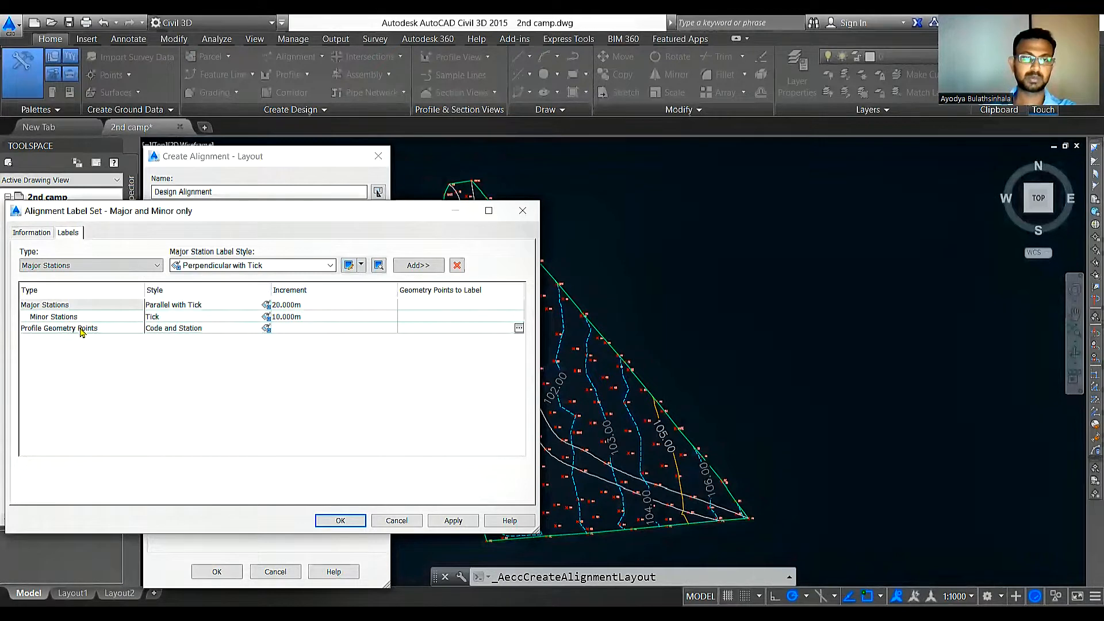
click(361, 265)
click(363, 313)
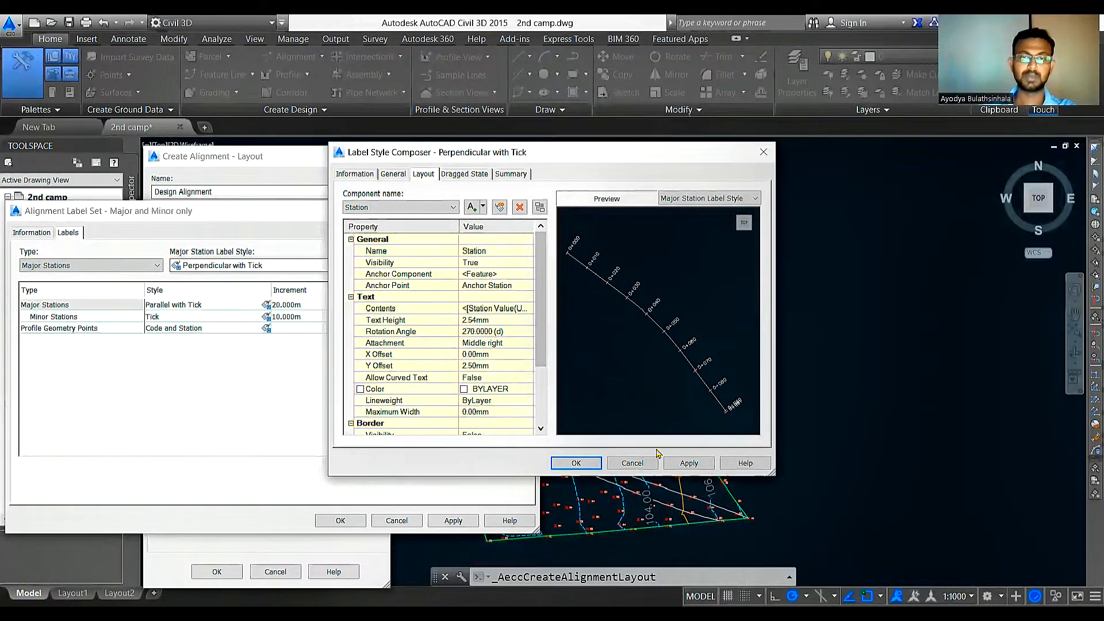
click(763, 153)
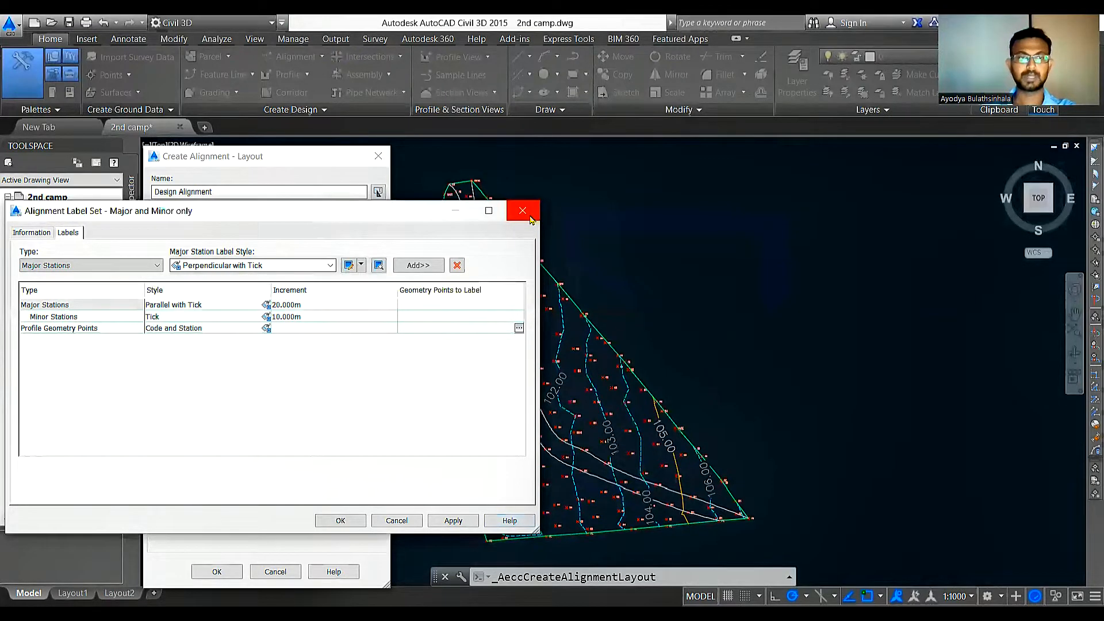
click(530, 219)
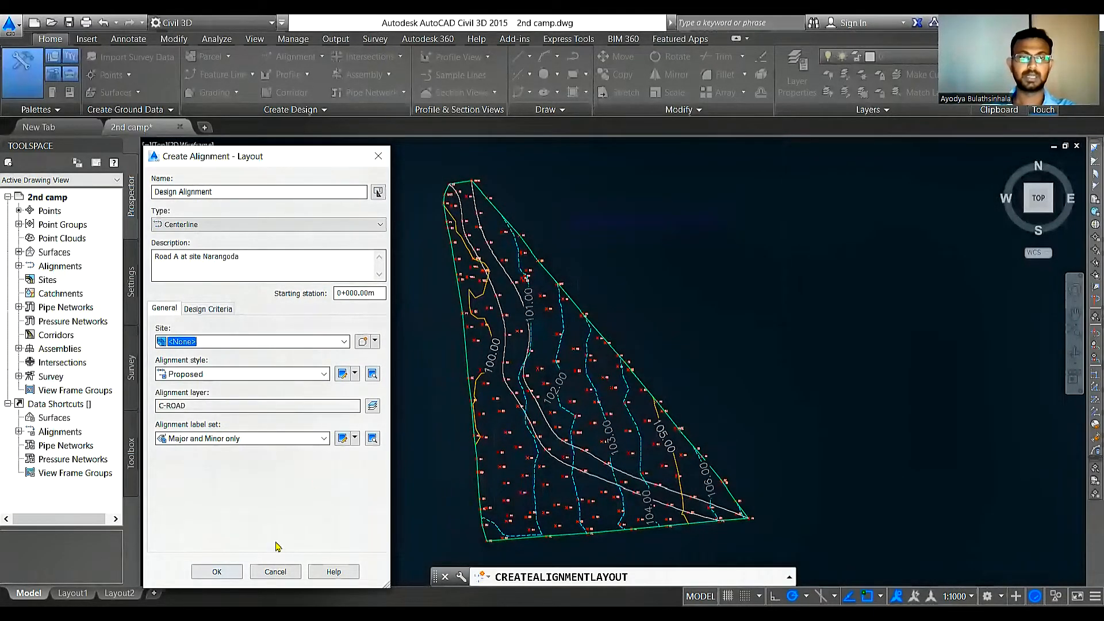
Step: Create the alignment and draw its first Fixed Line (Two points) between the two road edges at the road's northern end
click(217, 572)
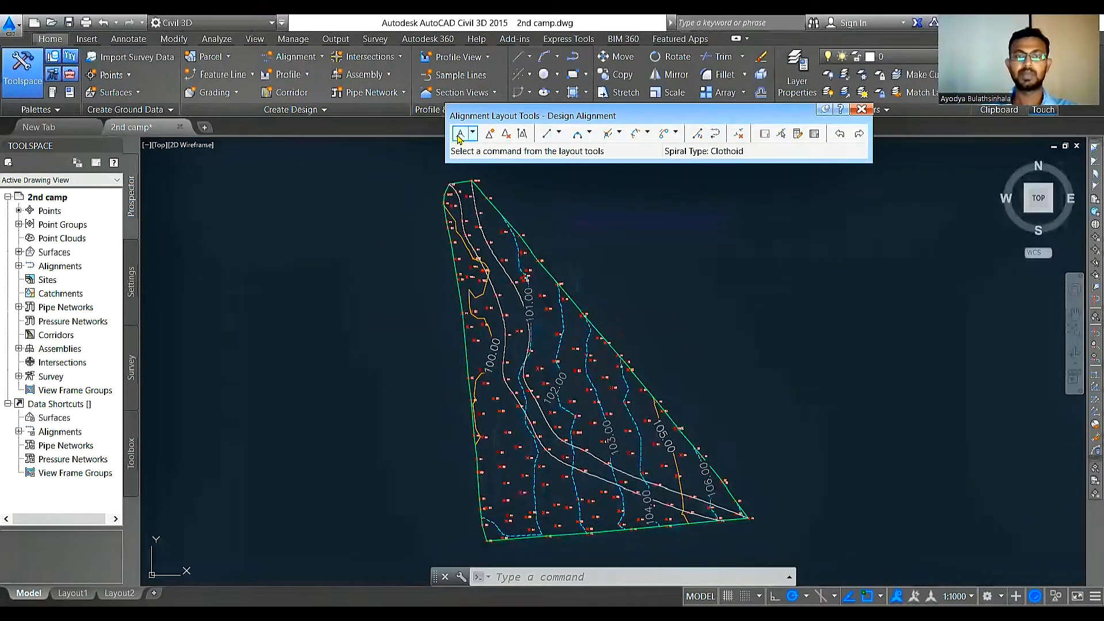
click(556, 133)
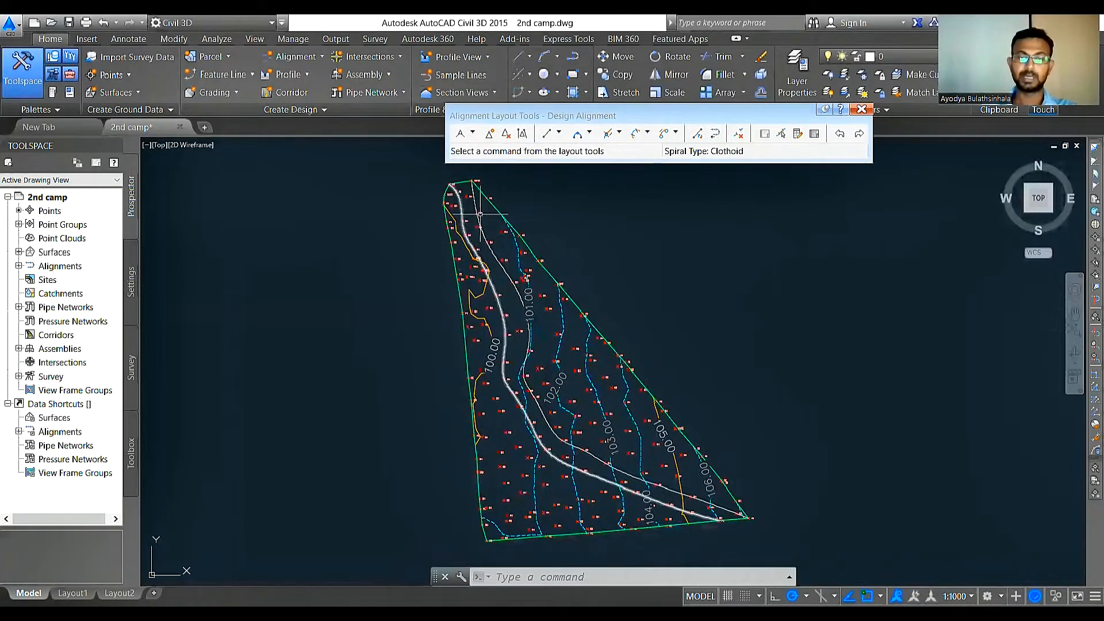
click(559, 134)
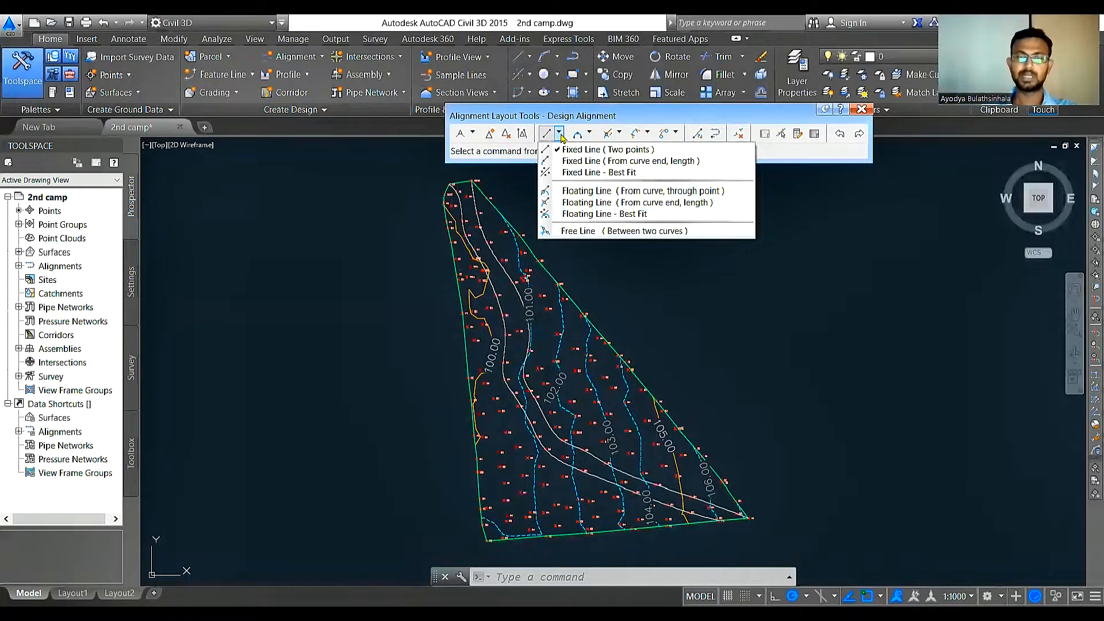
click(559, 135)
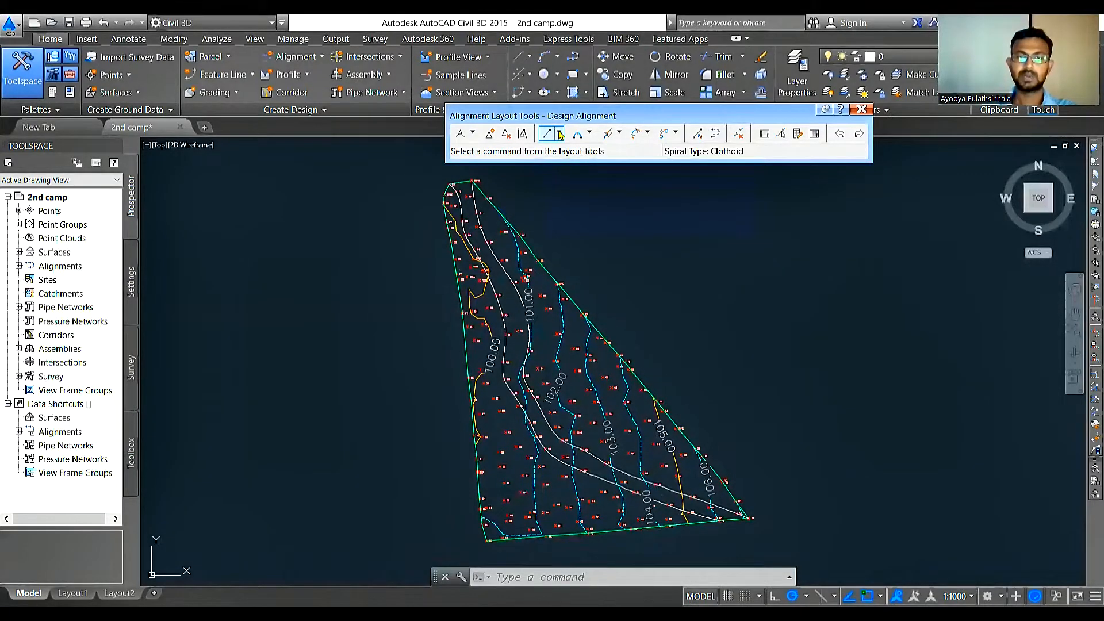
click(558, 134)
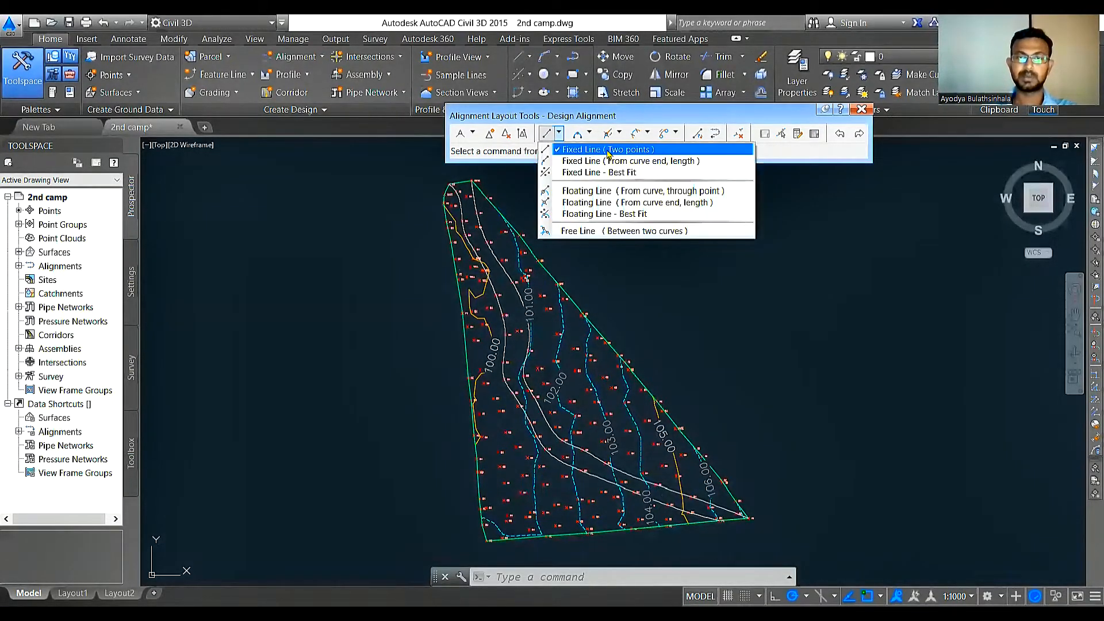
click(667, 152)
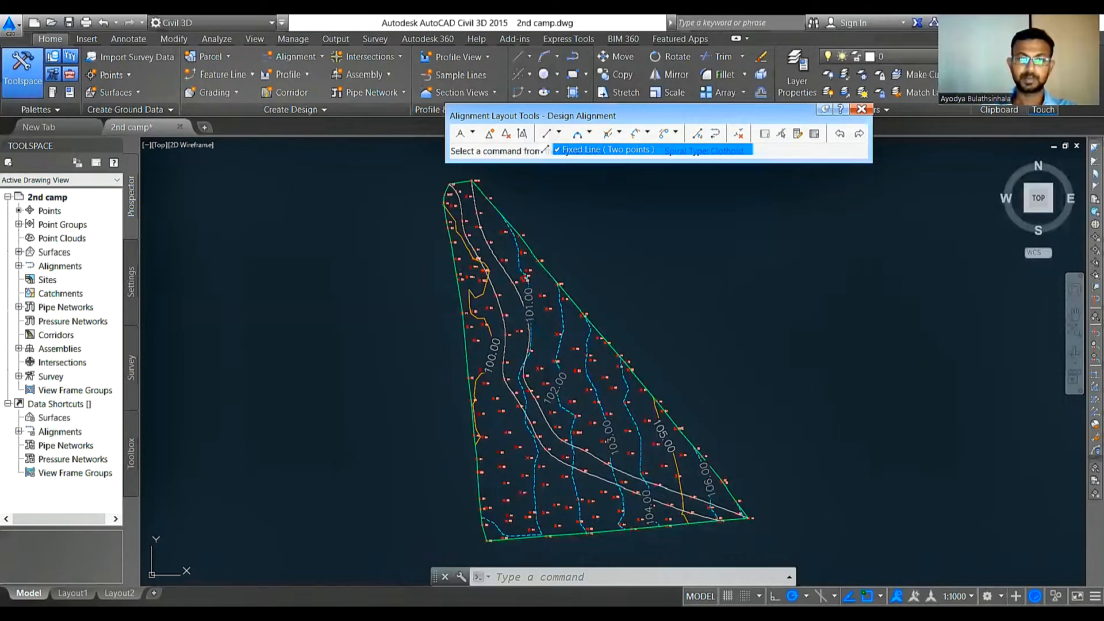
scroll(465, 186, up, 5)
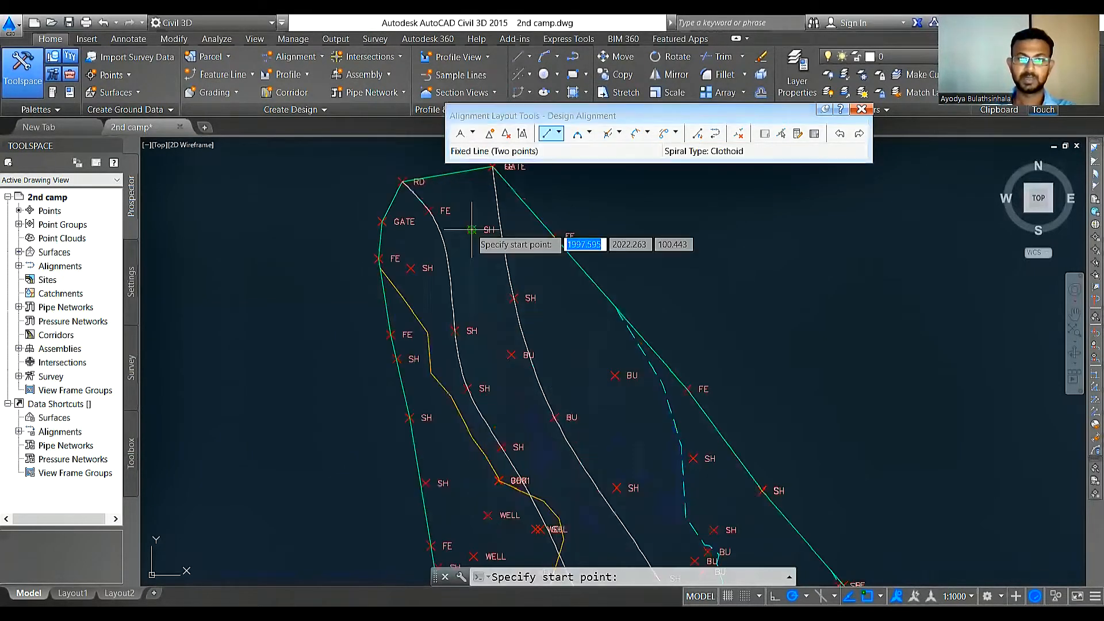
key(Escape)
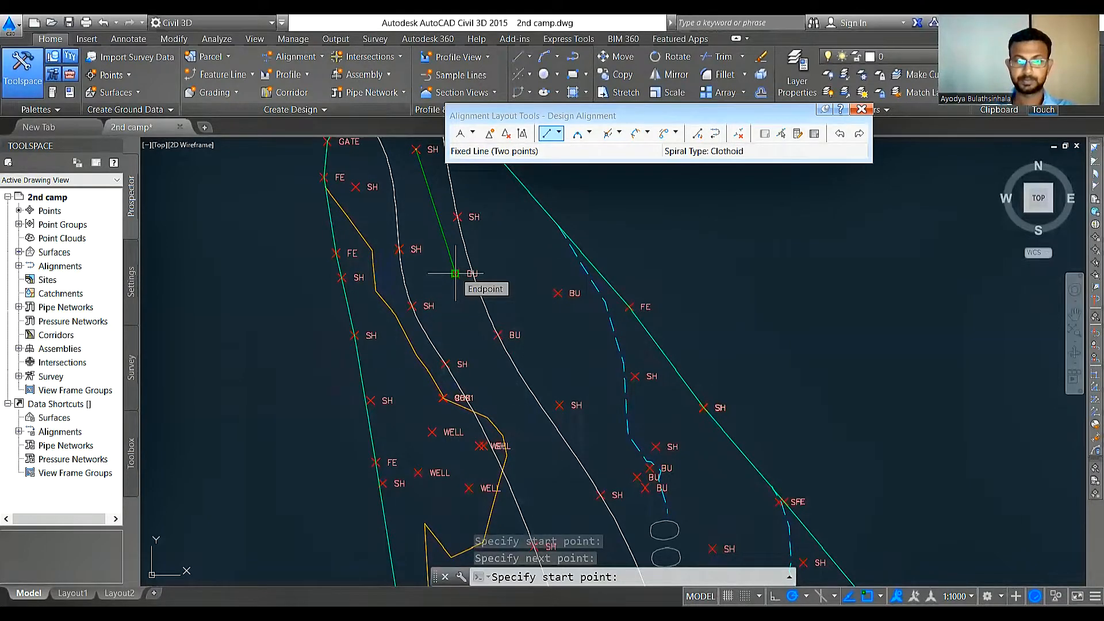
click(455, 274)
scroll(496, 212, down, 4)
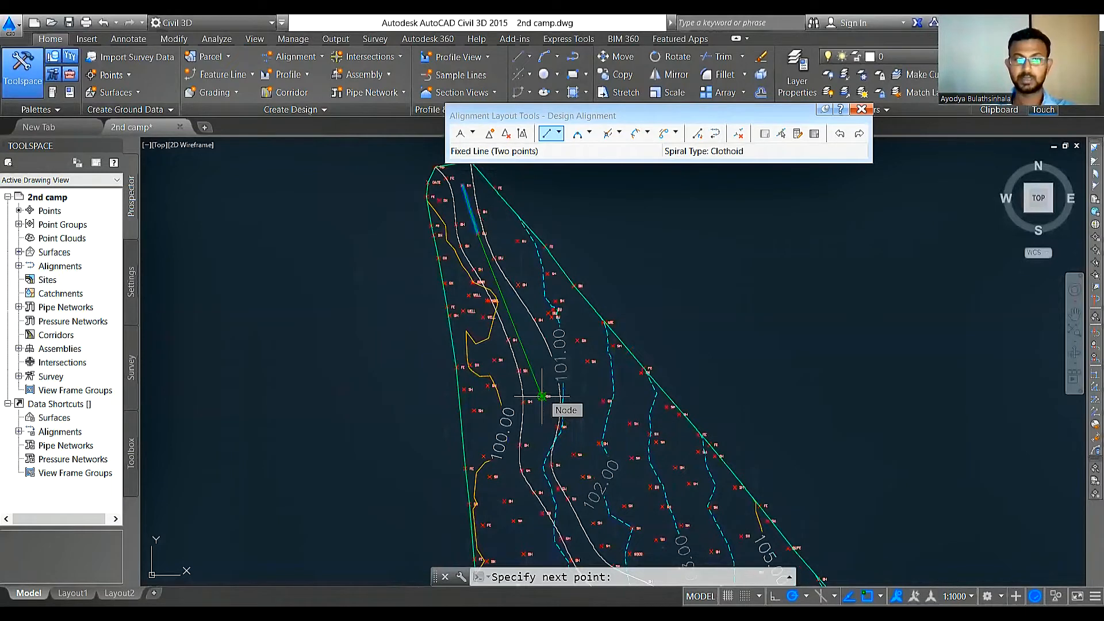
click(542, 396)
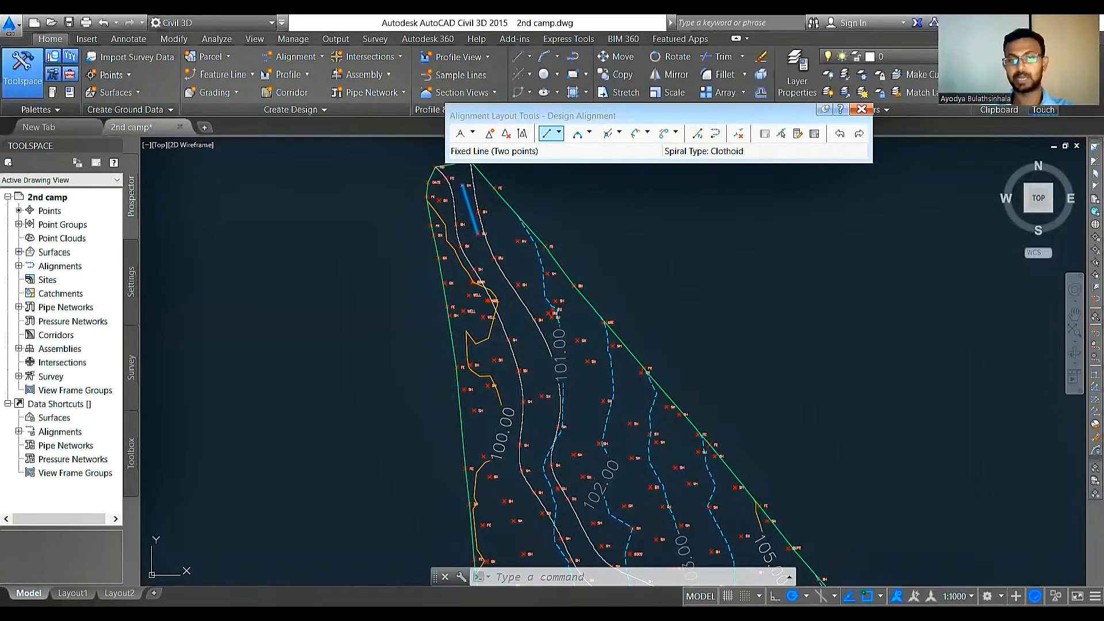
Step: Draw a second Fixed Line (Two points) from the road's middle bend to the site's southeastern tip
middle_drag(563, 427, 481, 300)
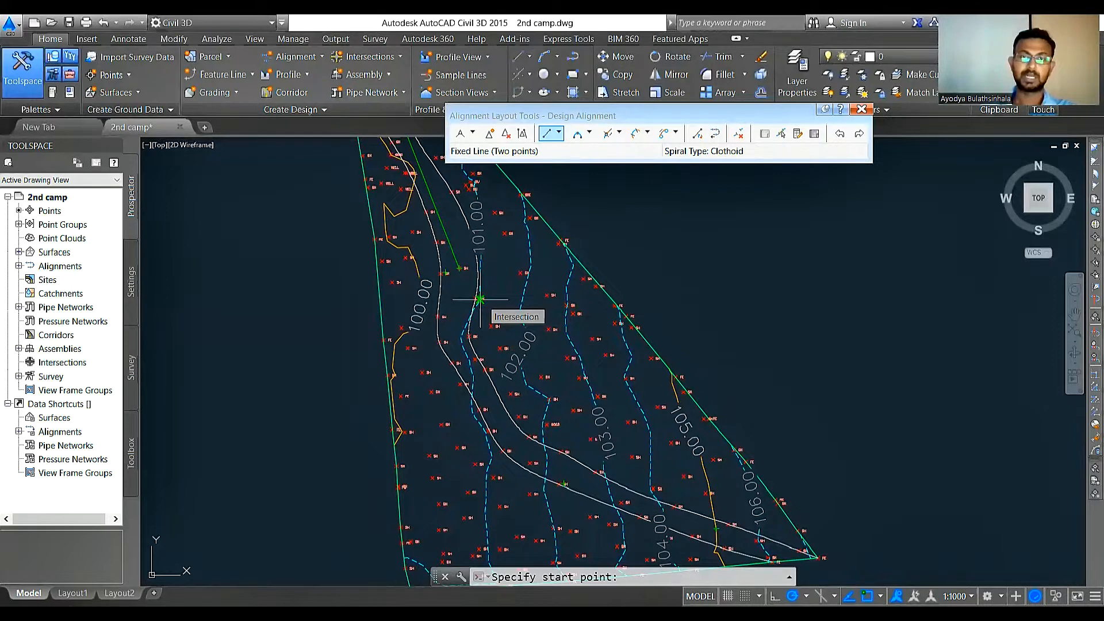
middle_drag(460, 145, 455, 235)
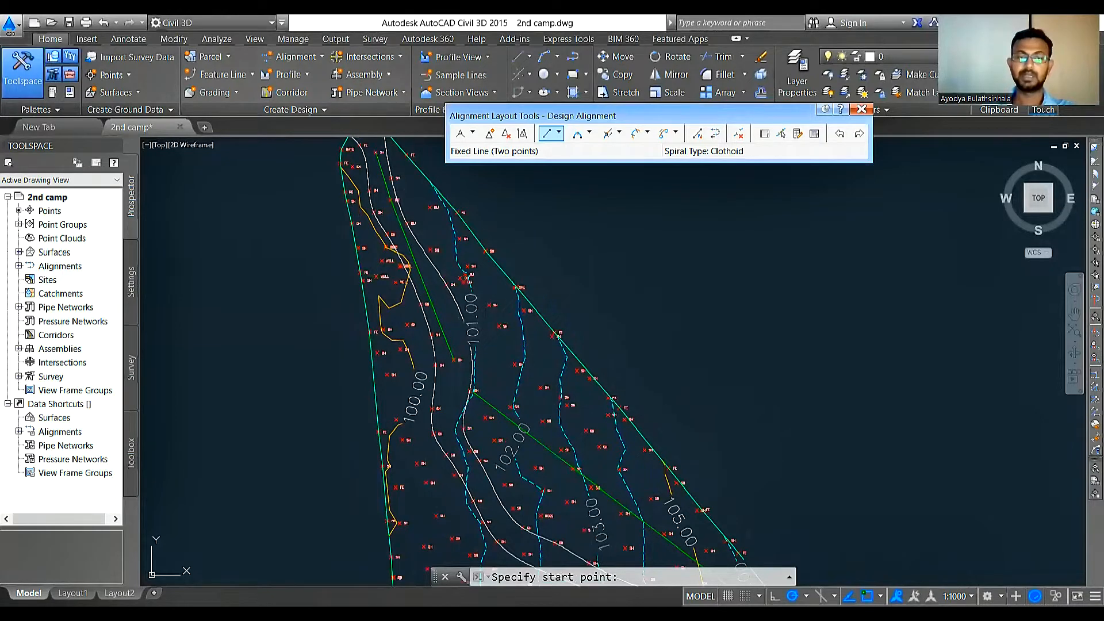
Step: Join the two tangent lines with a Free Curve Fillet (Between two entities, through point) through the survey point beside their gap, and finish the alignment layout
click(589, 133)
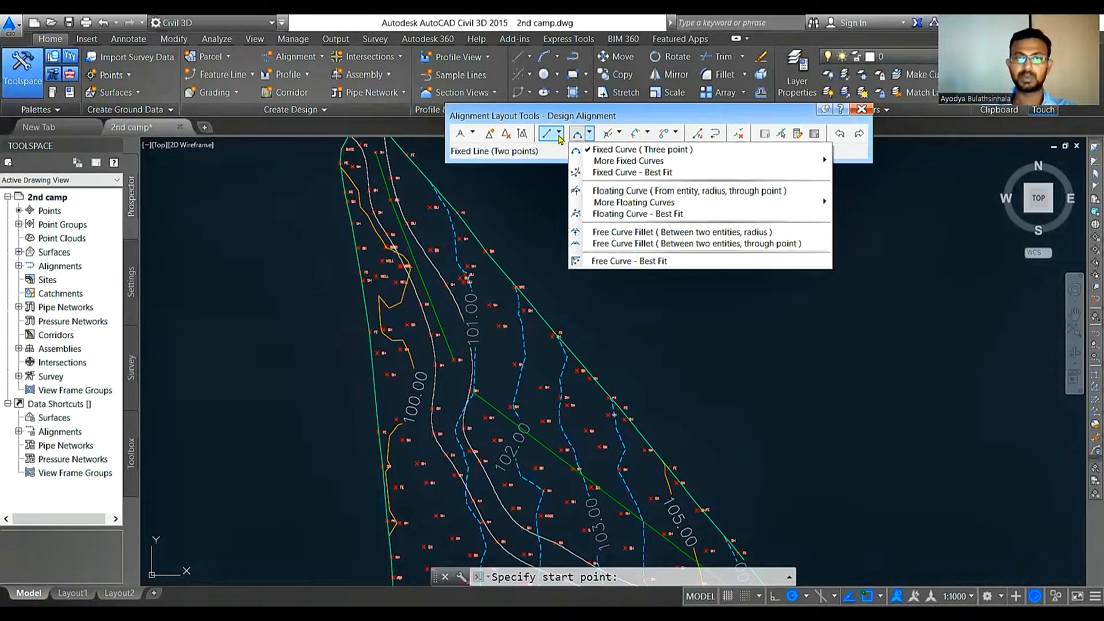
click(559, 137)
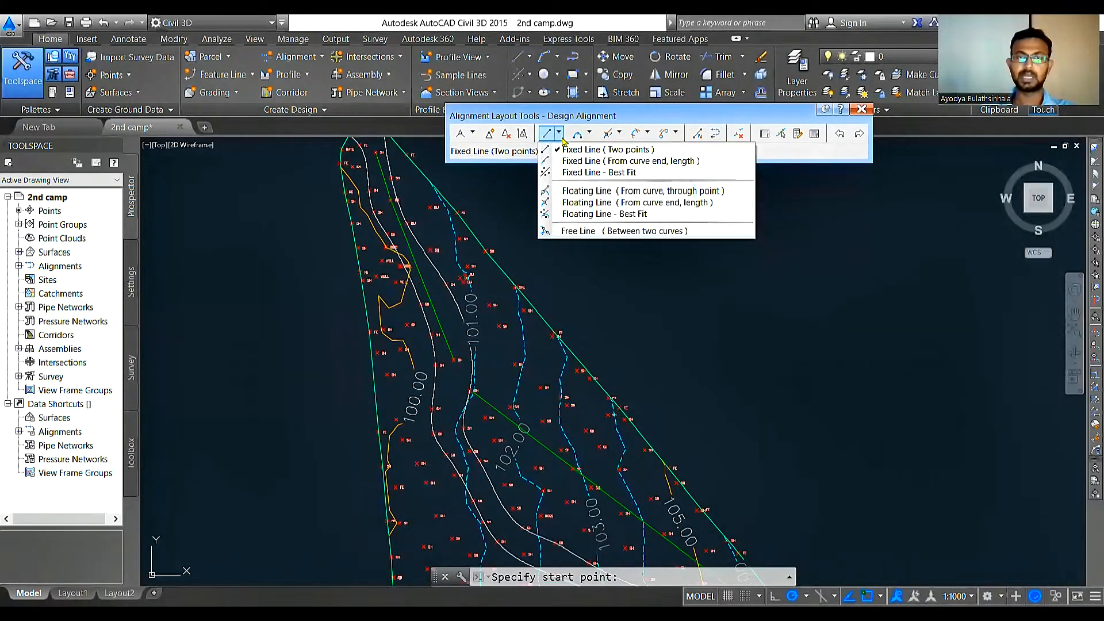
click(590, 135)
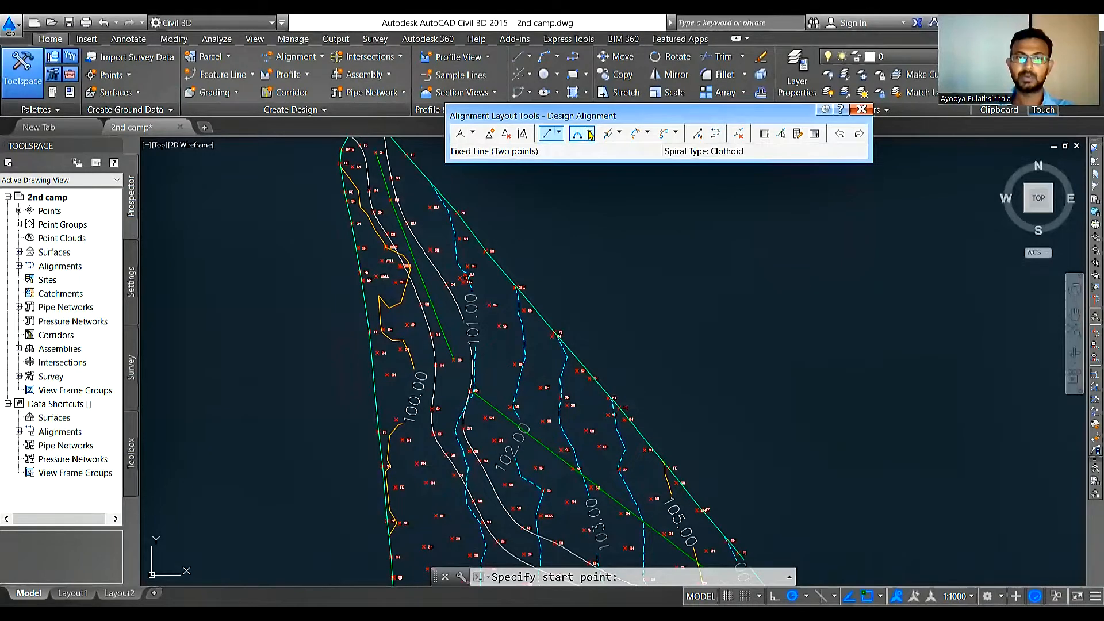
click(590, 135)
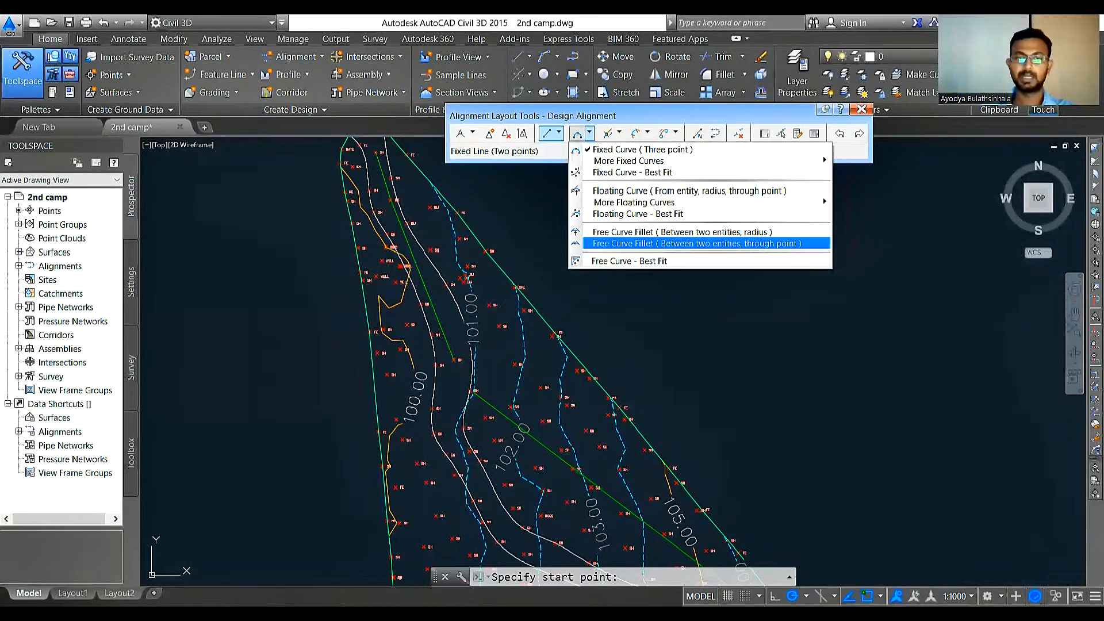
click(787, 247)
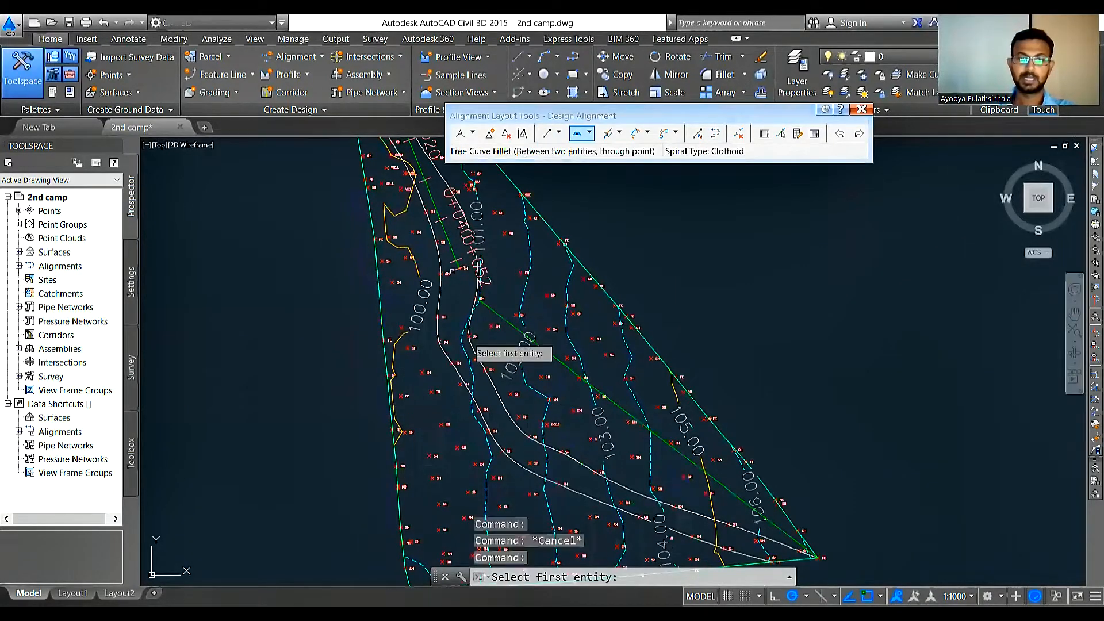
scroll(468, 249, up, 2)
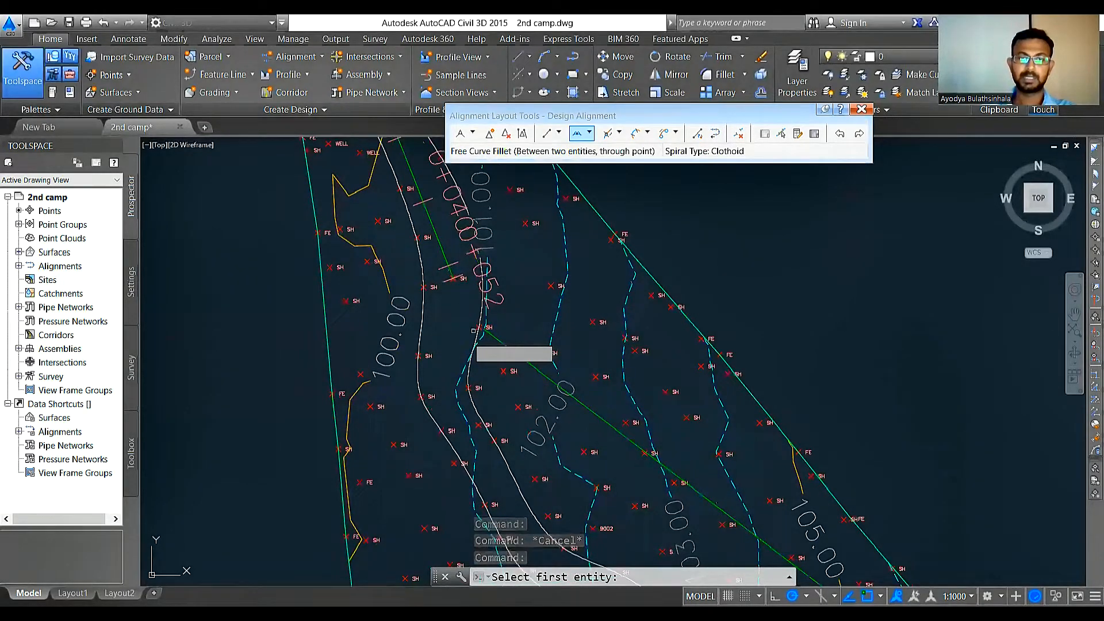
scroll(476, 369, down, 2)
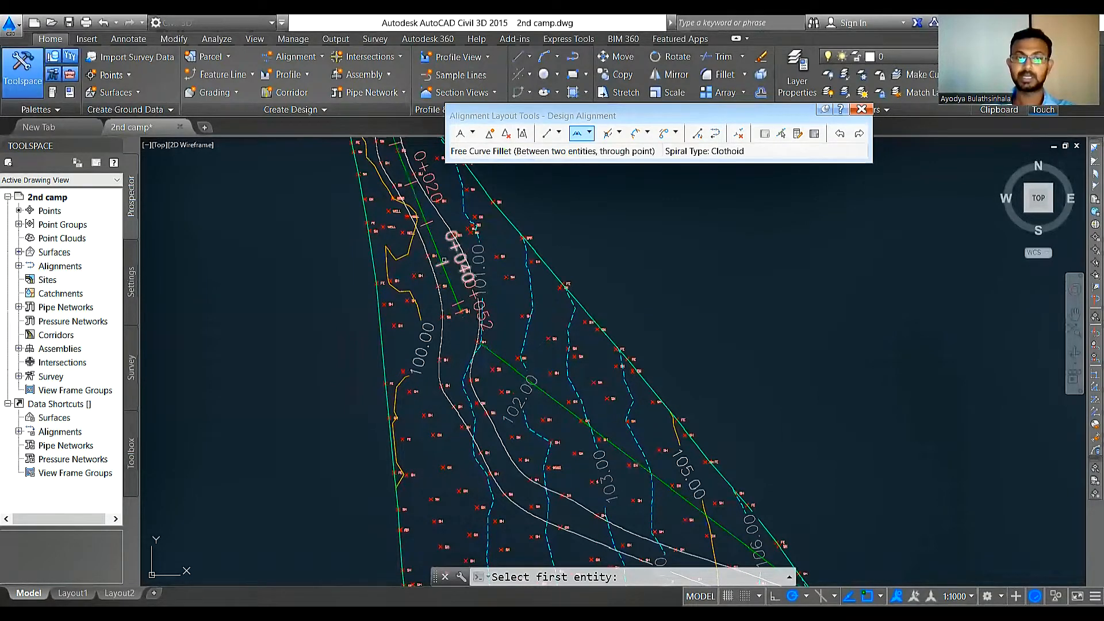
key(Escape)
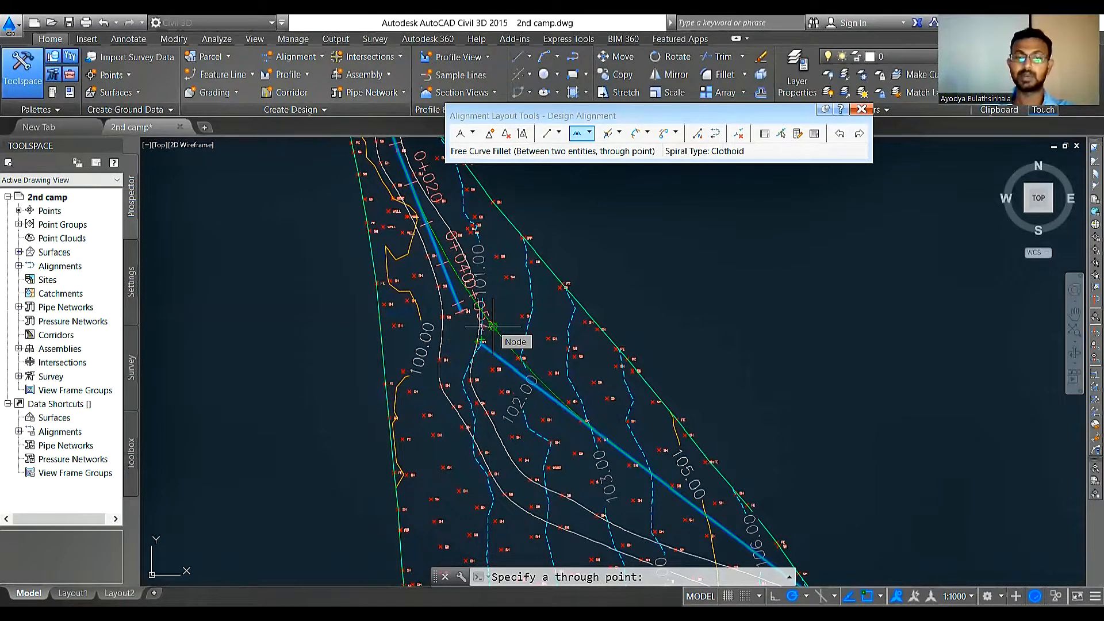
click(492, 326)
scroll(483, 241, up, 2)
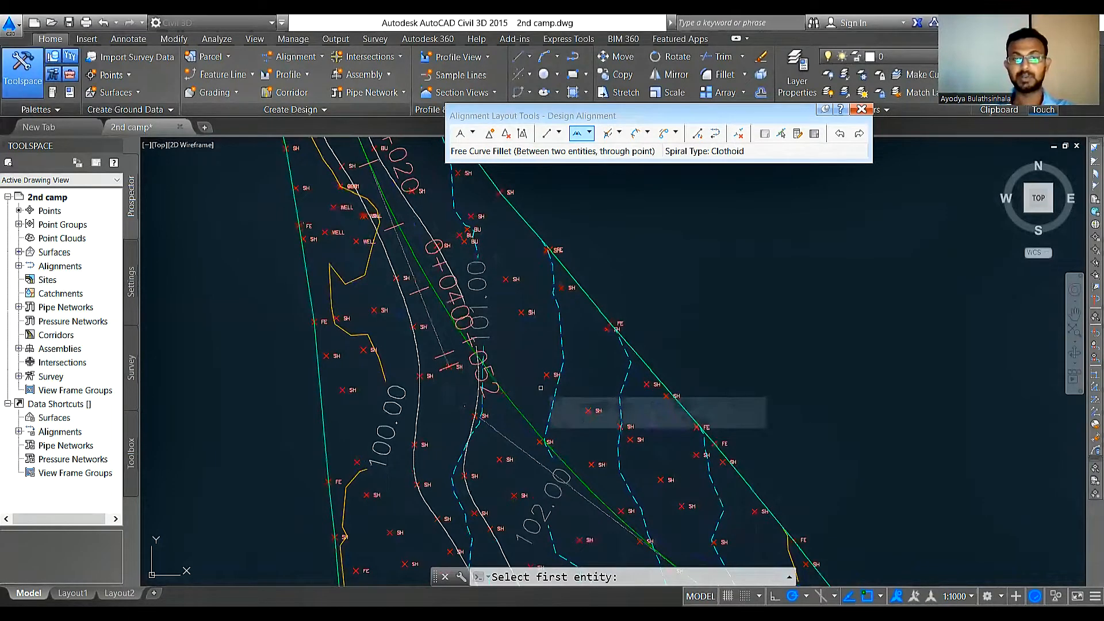
scroll(517, 322, down, 4)
key(Escape)
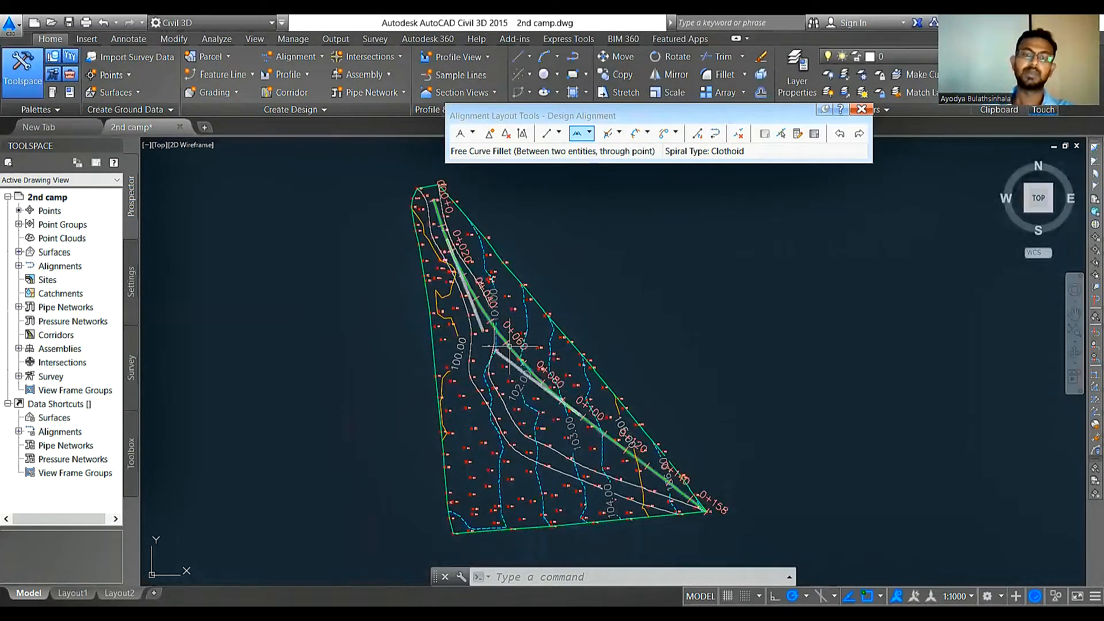
mouse_move(513, 343)
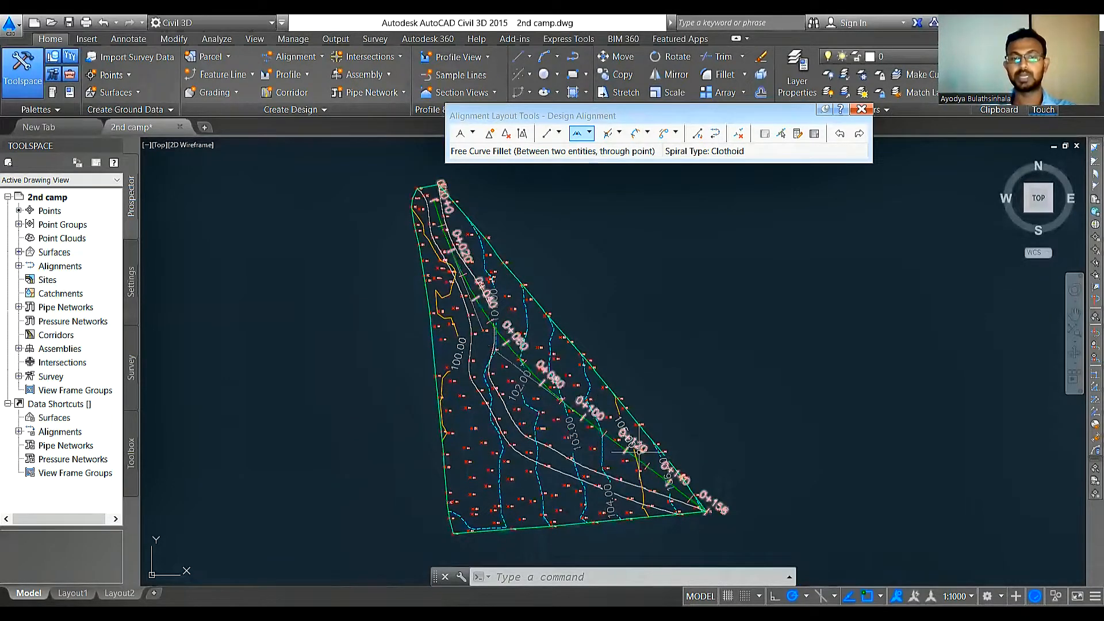
click(862, 109)
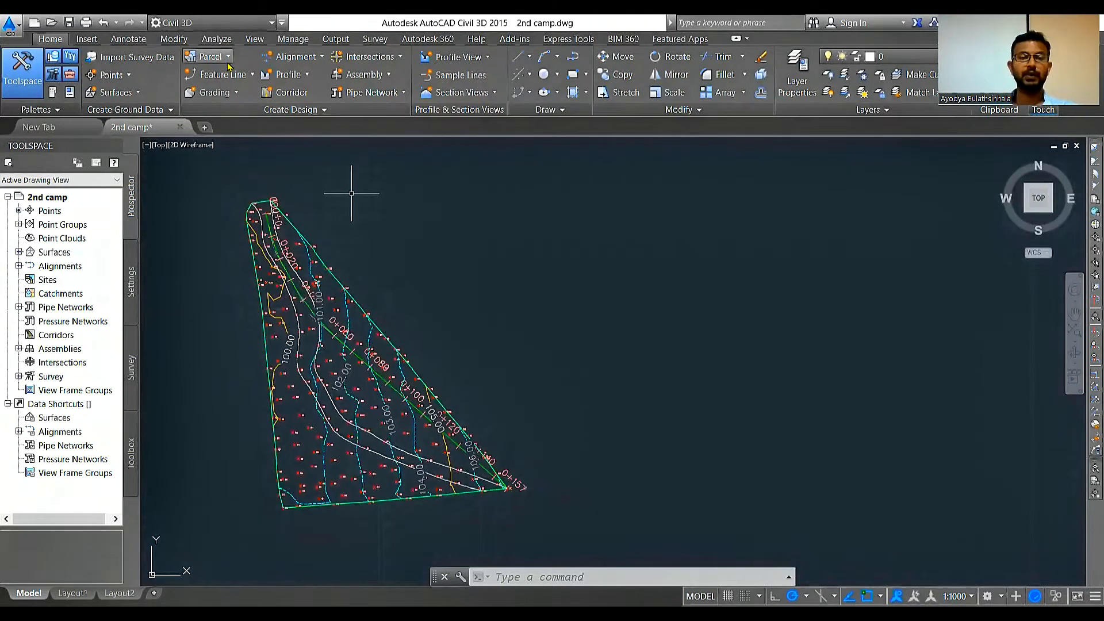
Step: Create a surface profile and add surface EG sampled along Proposed Horizontal Alignment to its profile list
click(307, 75)
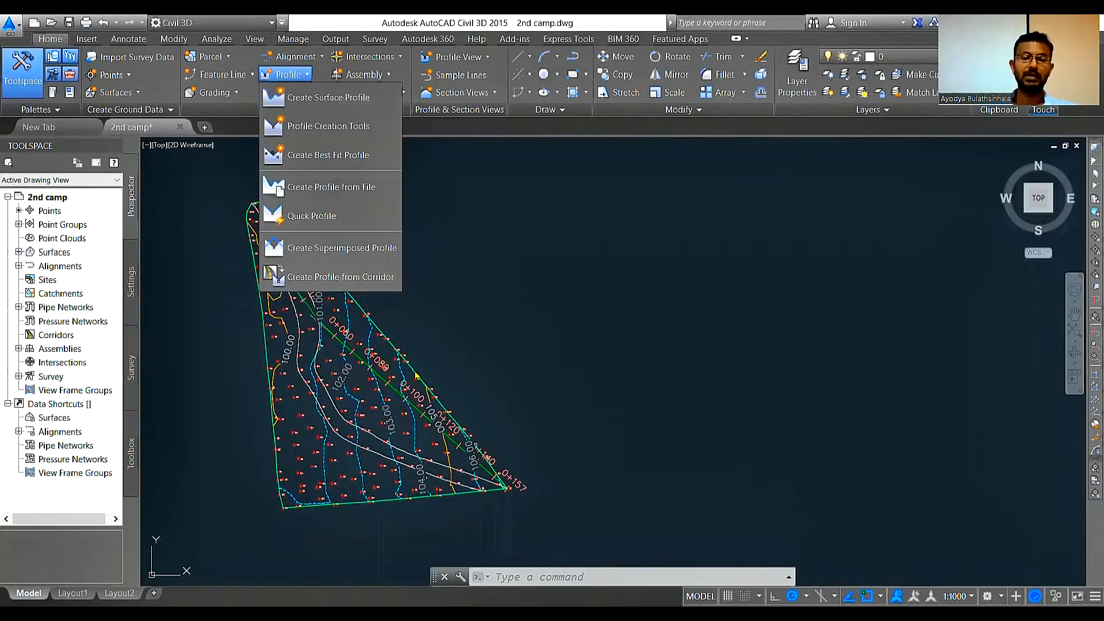
click(307, 98)
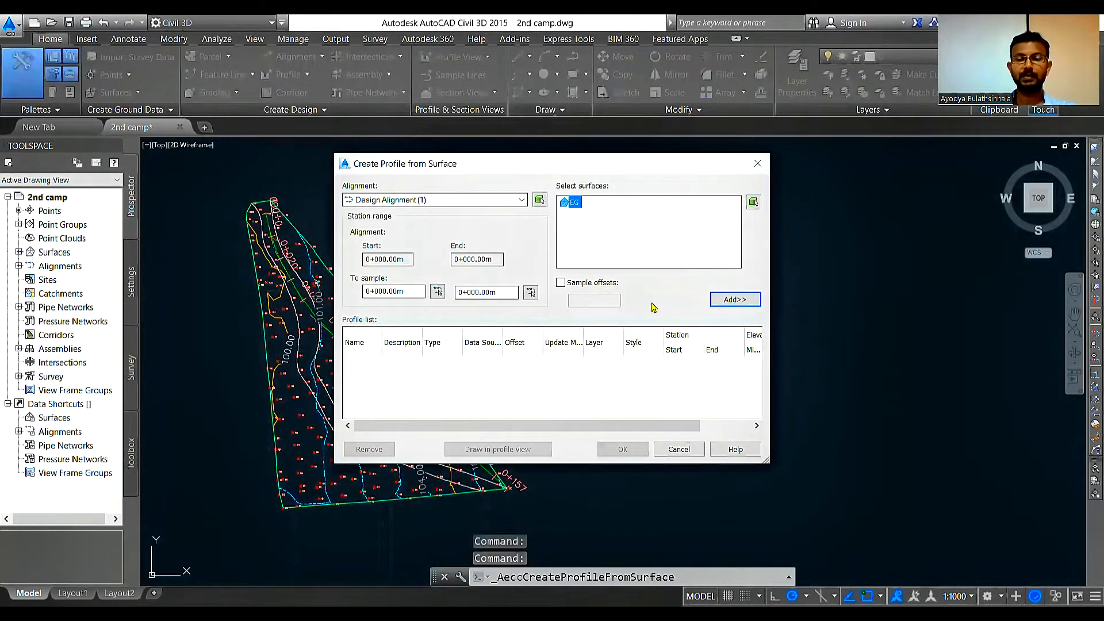
drag(466, 164, 622, 140)
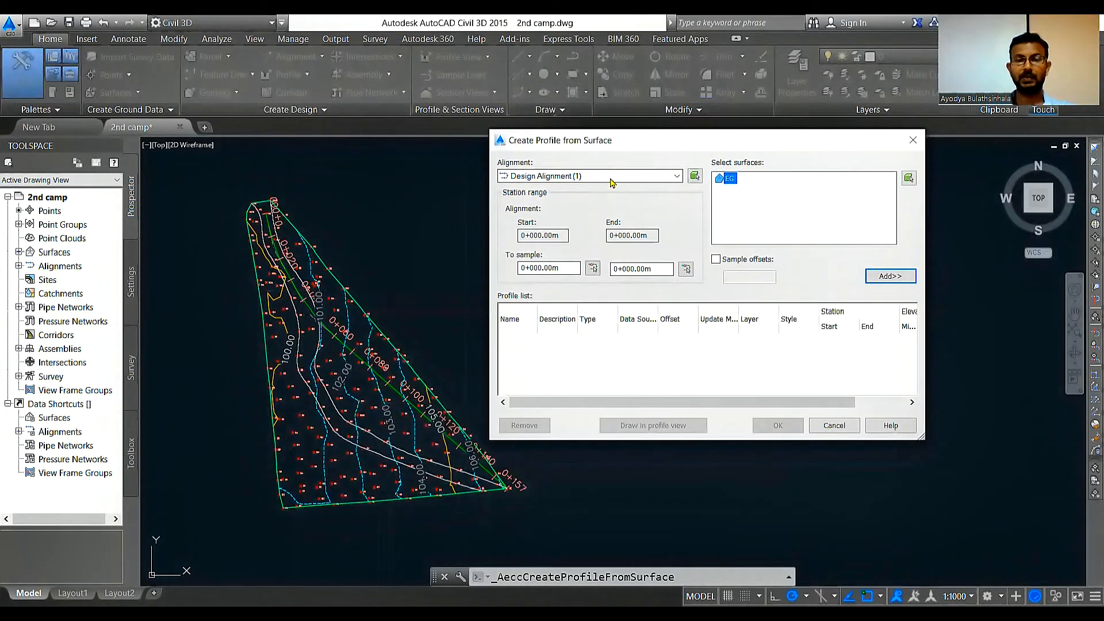
click(678, 177)
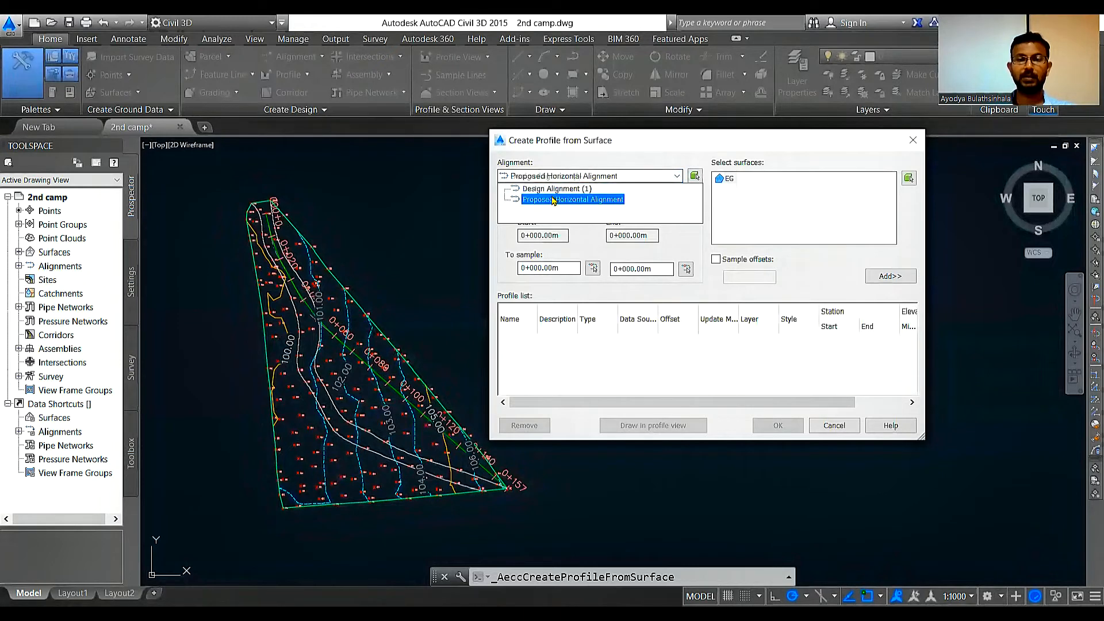
click(553, 199)
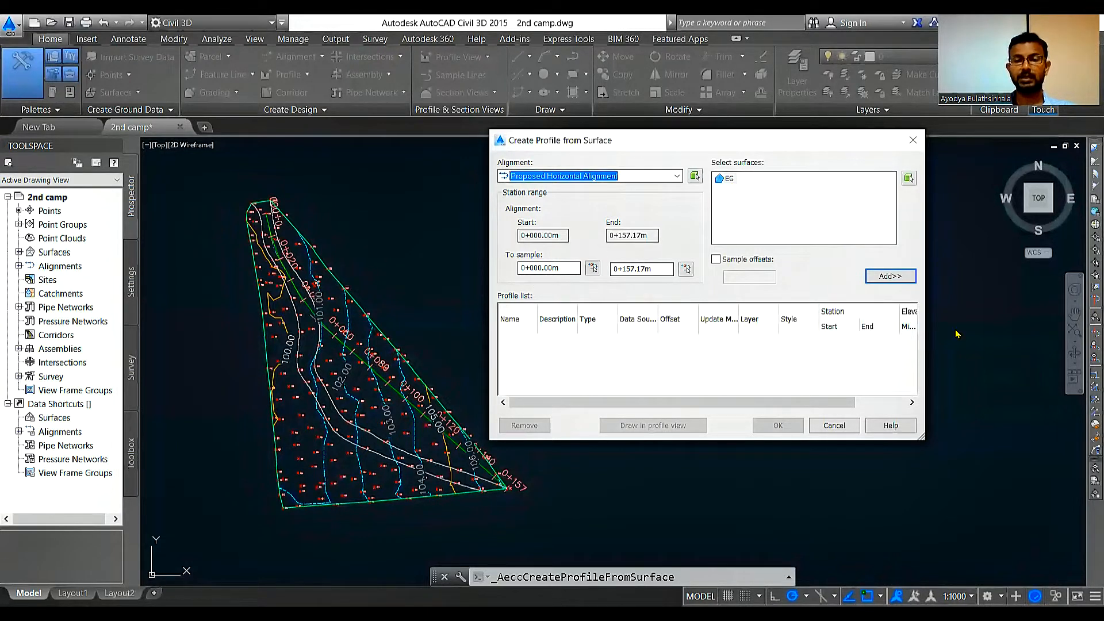
click(891, 278)
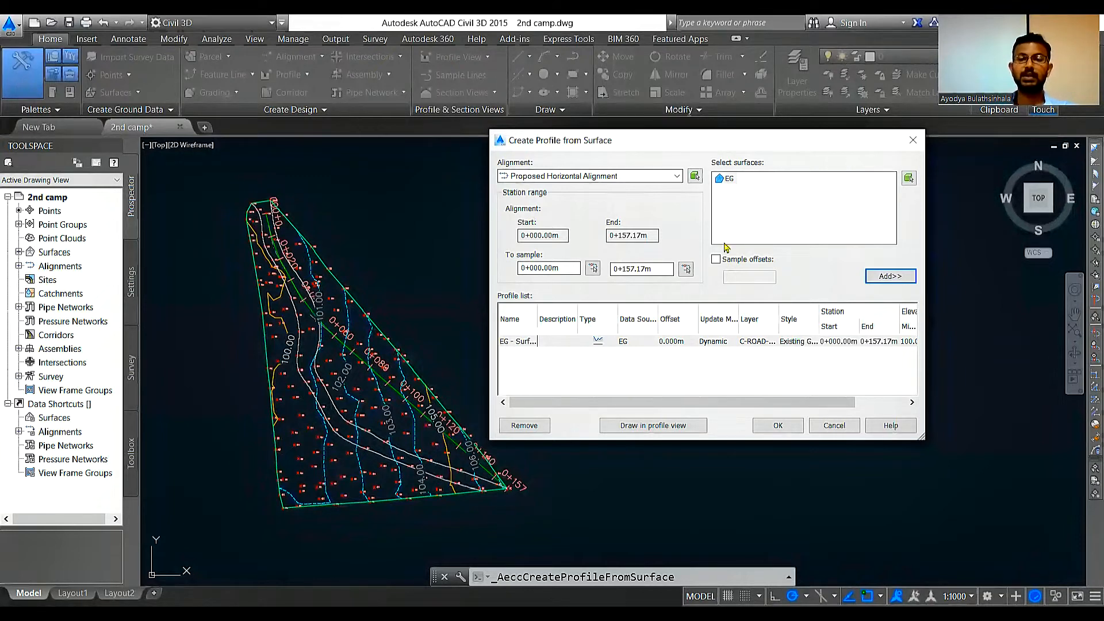
Step: Draw the sampled profile in a profile view named Longitudinal Section
click(638, 429)
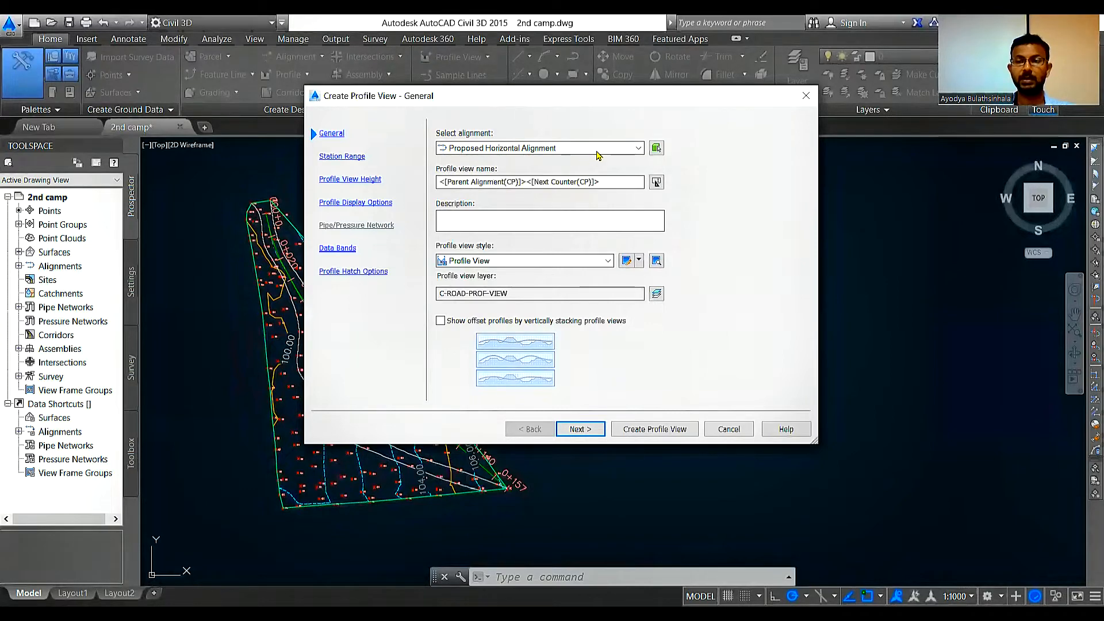
click(439, 182)
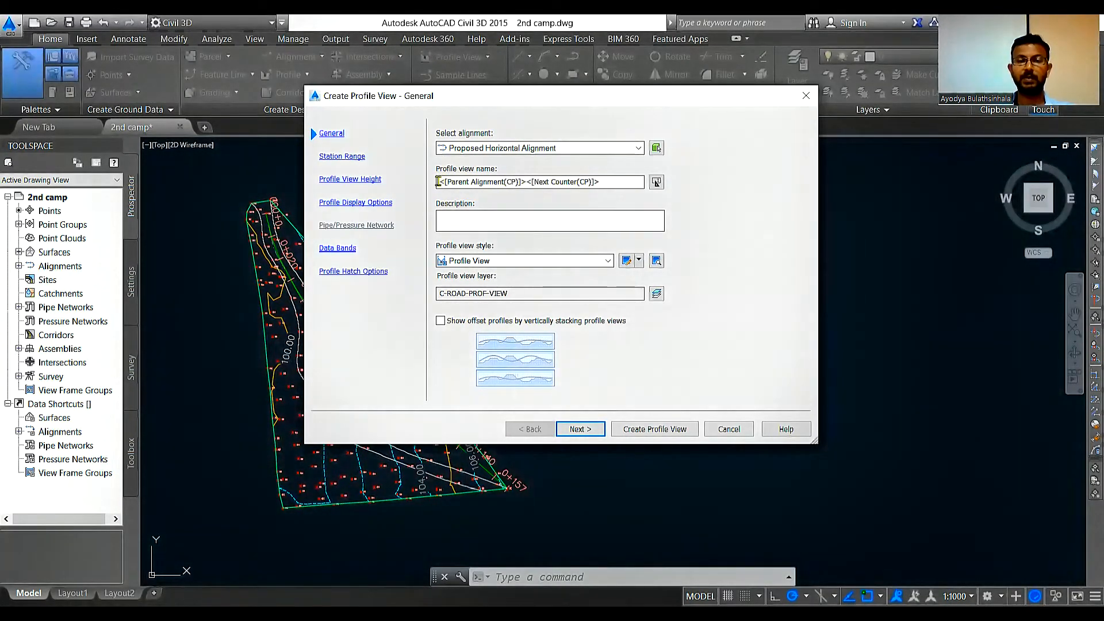
drag(455, 182, 616, 190)
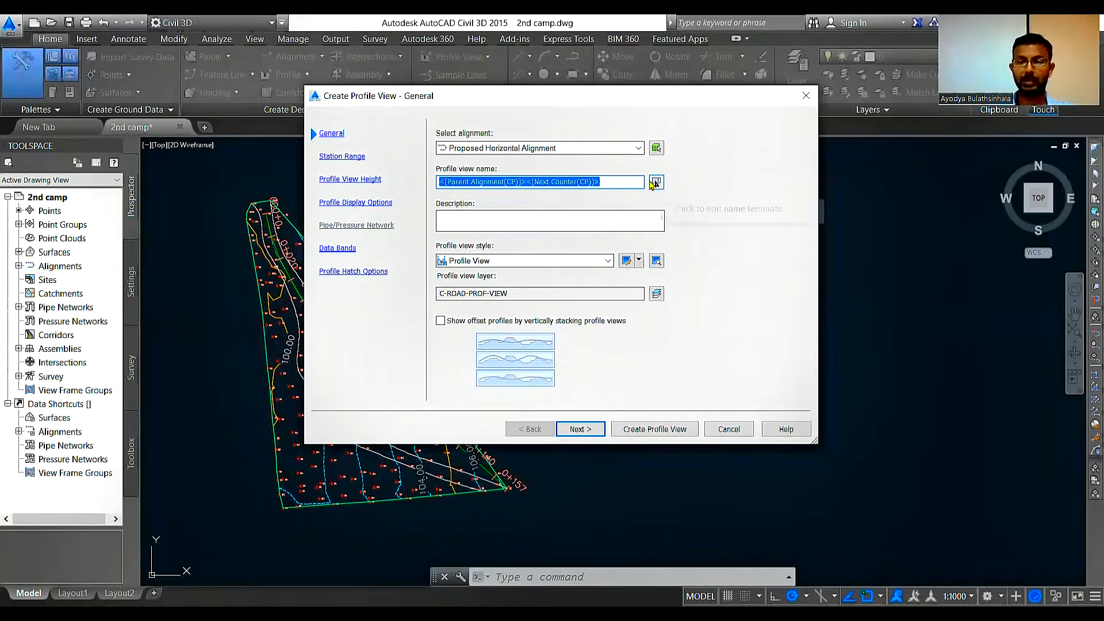
key(Delete)
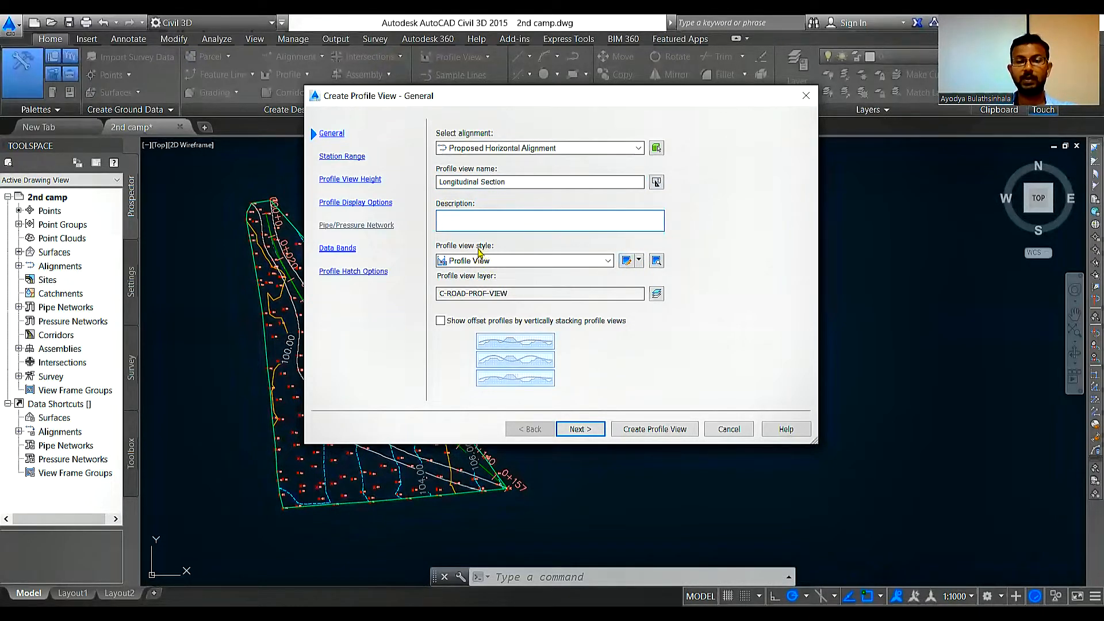
Step: Review the Profile View style's information, display, horizontal axes and graph settings, and accept the style with the 1:100 vertical scale
click(640, 261)
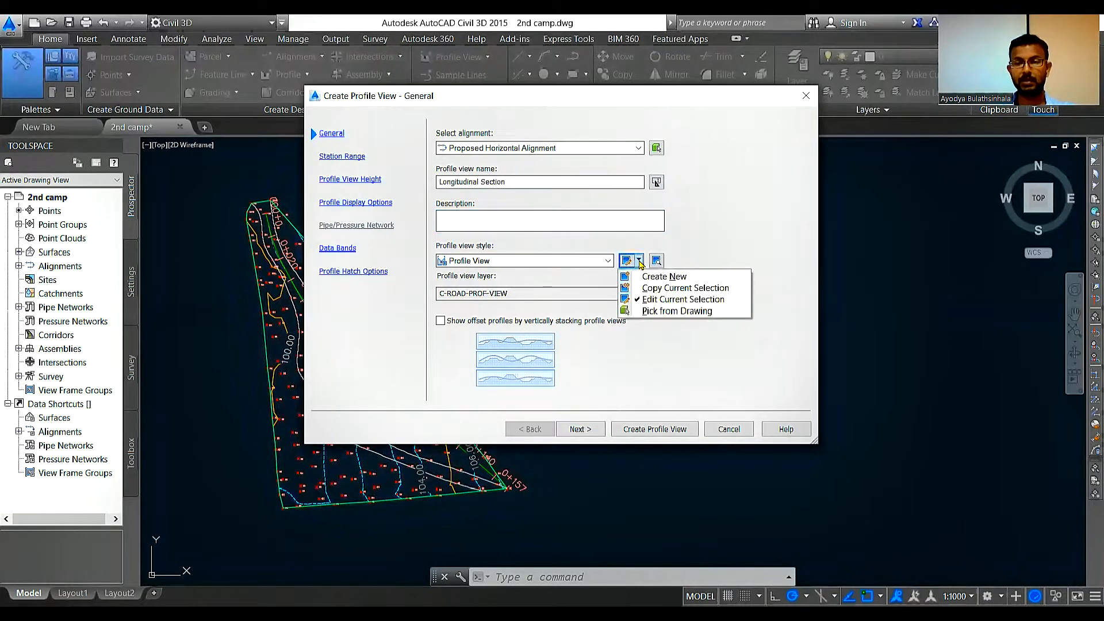
click(650, 300)
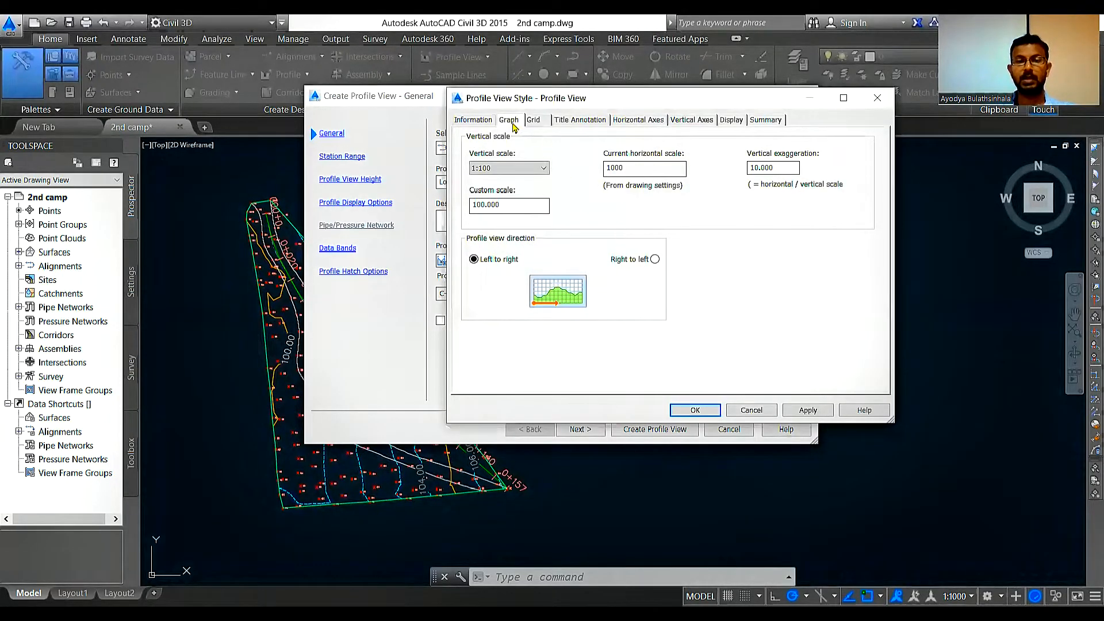
click(461, 122)
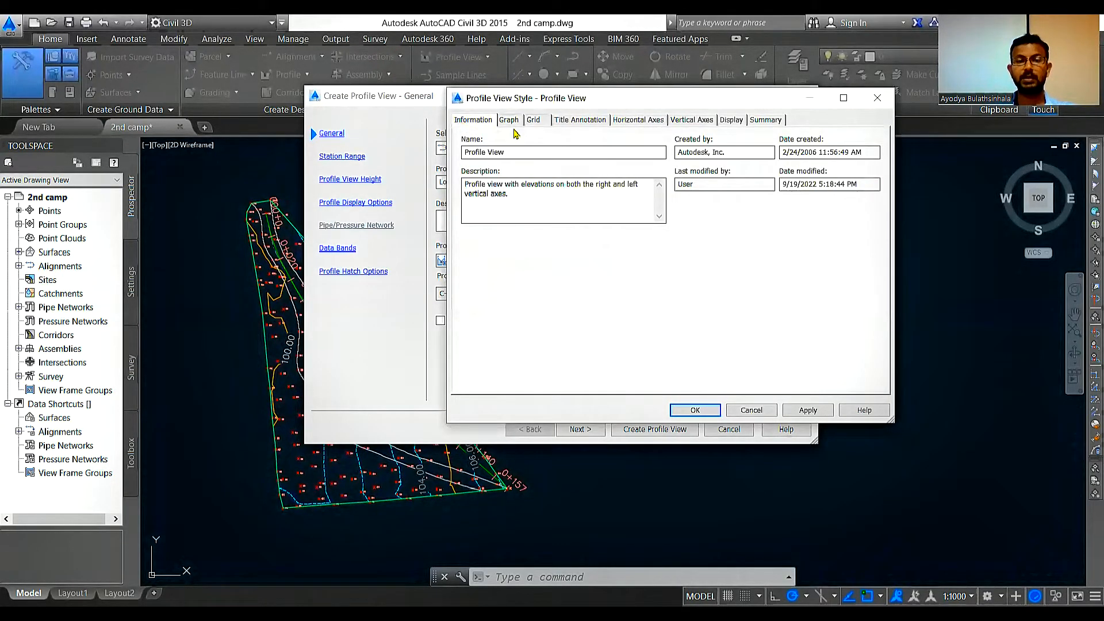
click(731, 120)
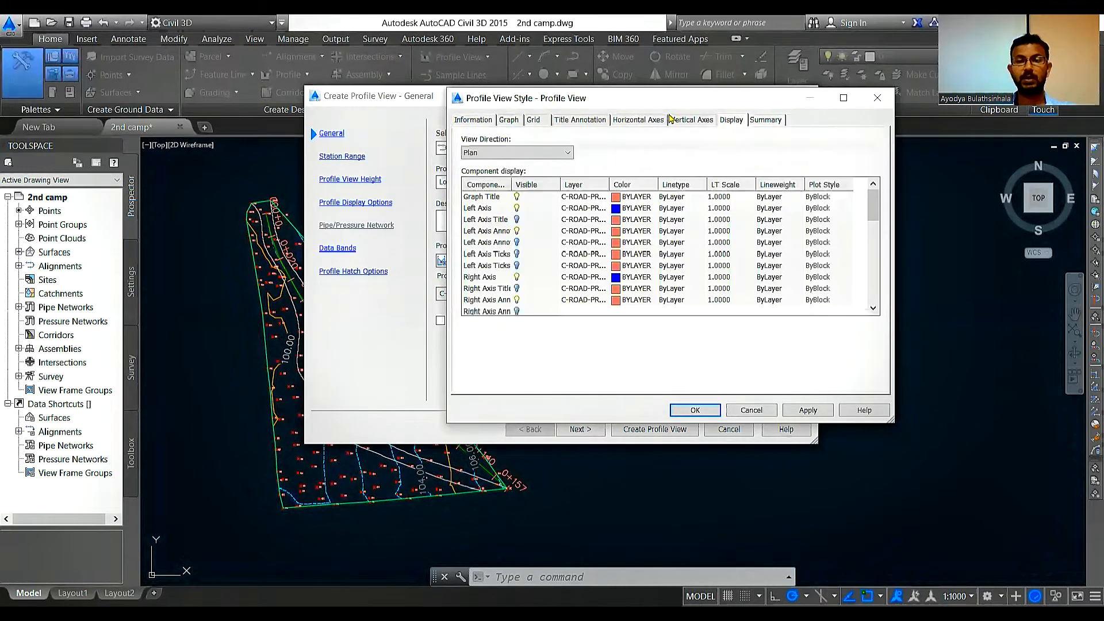
click(629, 120)
click(516, 122)
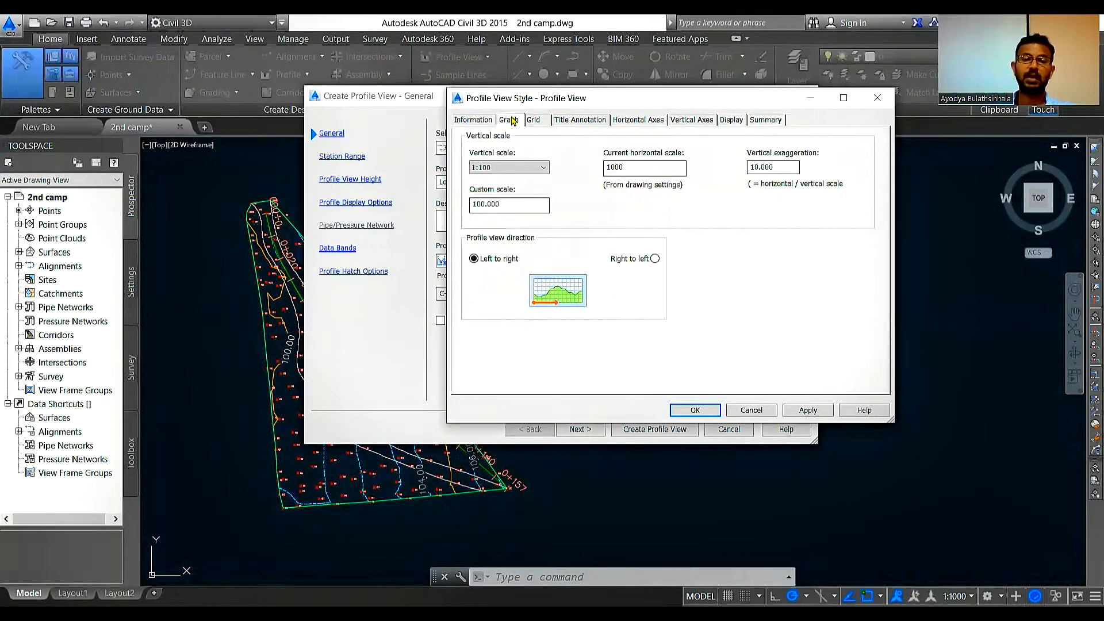
click(505, 168)
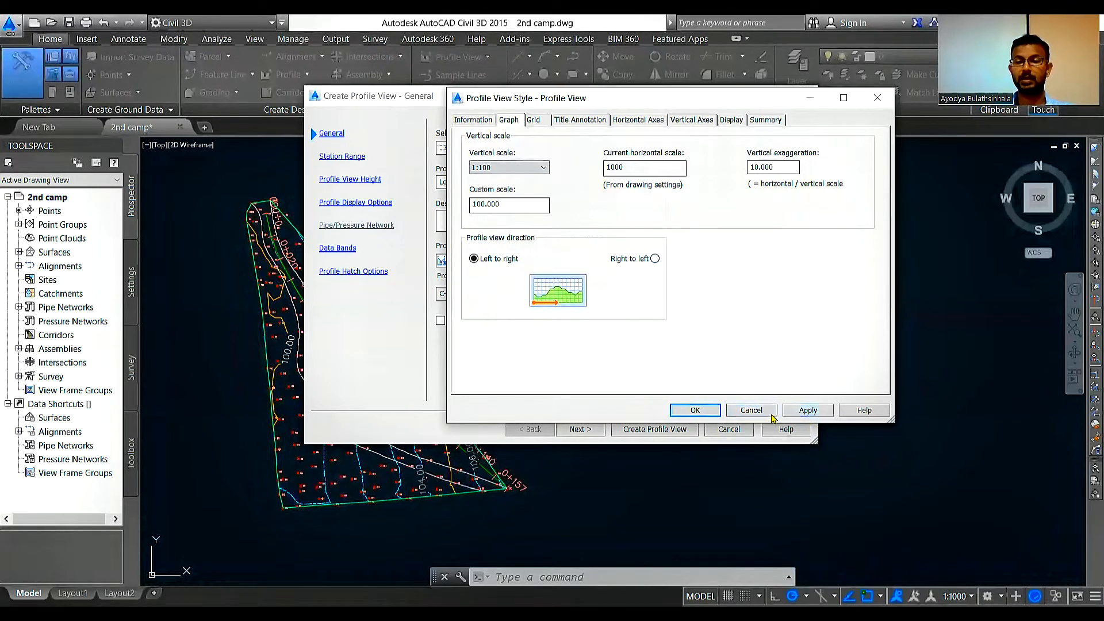
click(808, 410)
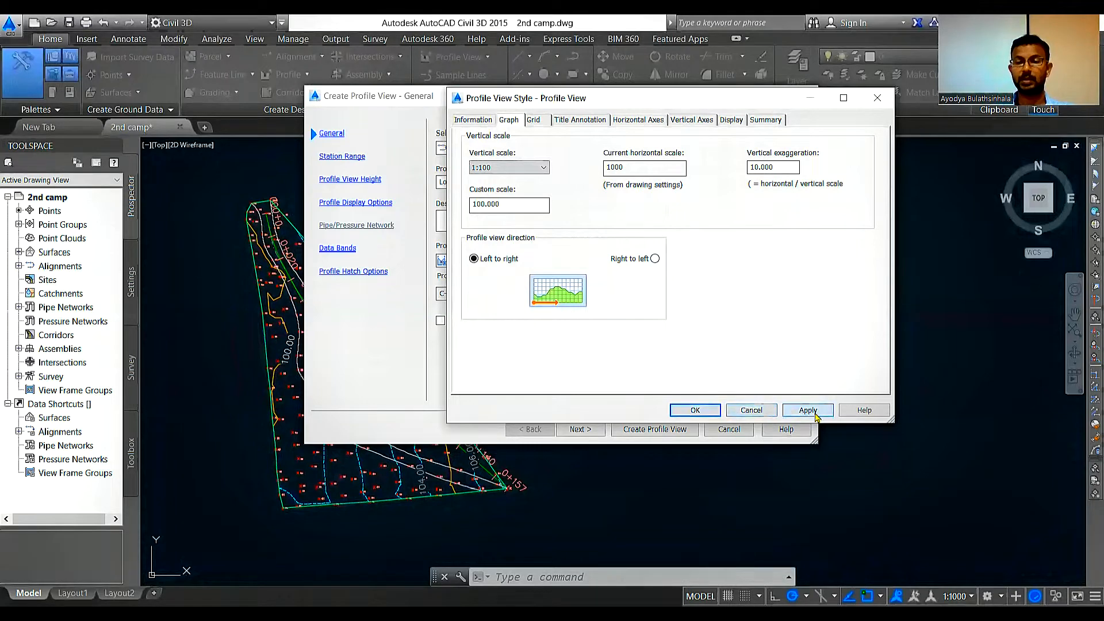
click(704, 410)
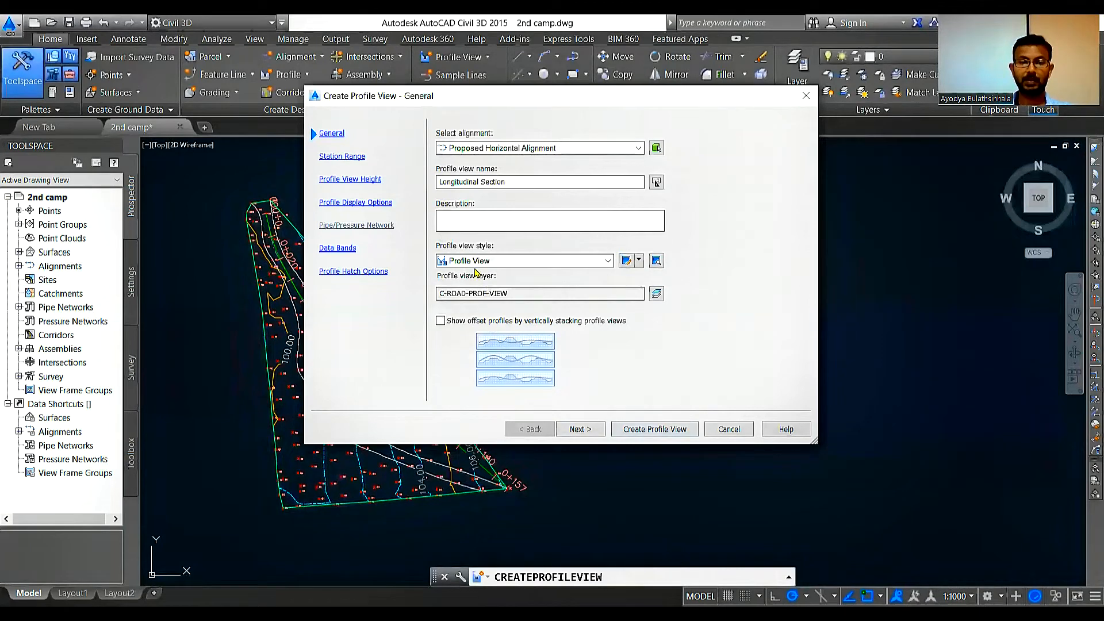
Step: Continue to the profile view's station range and set it to User specified range
click(589, 431)
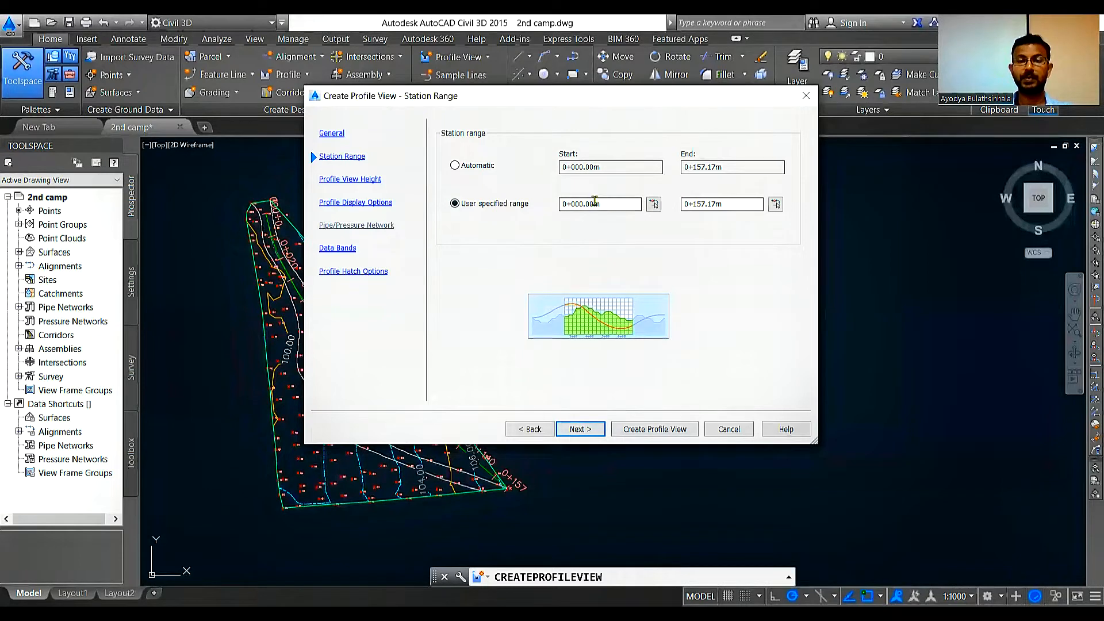
click(455, 166)
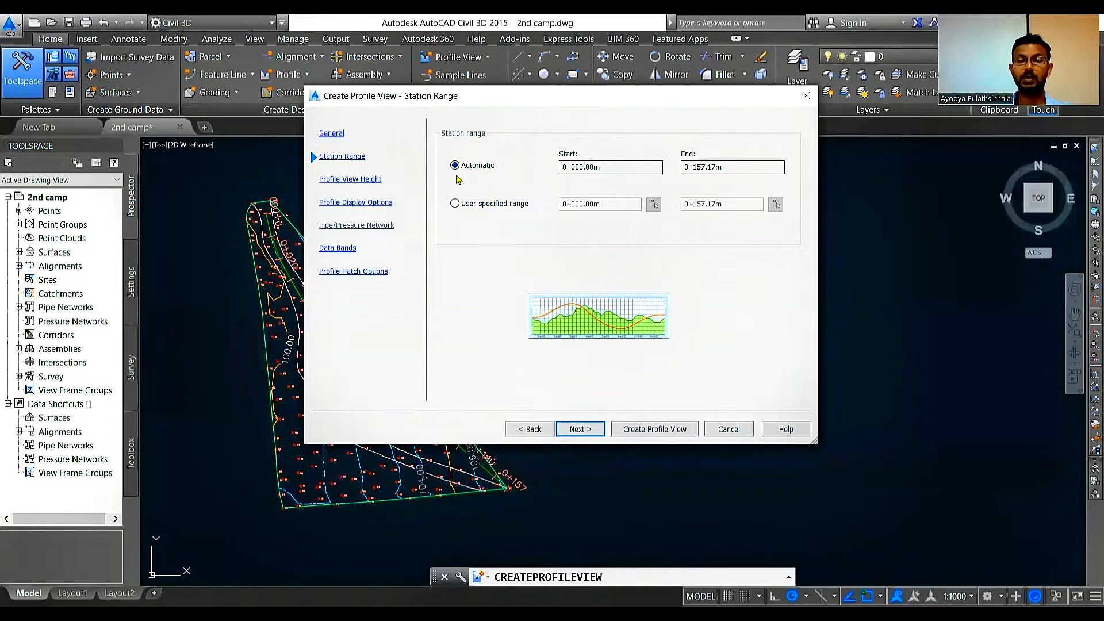
click(455, 204)
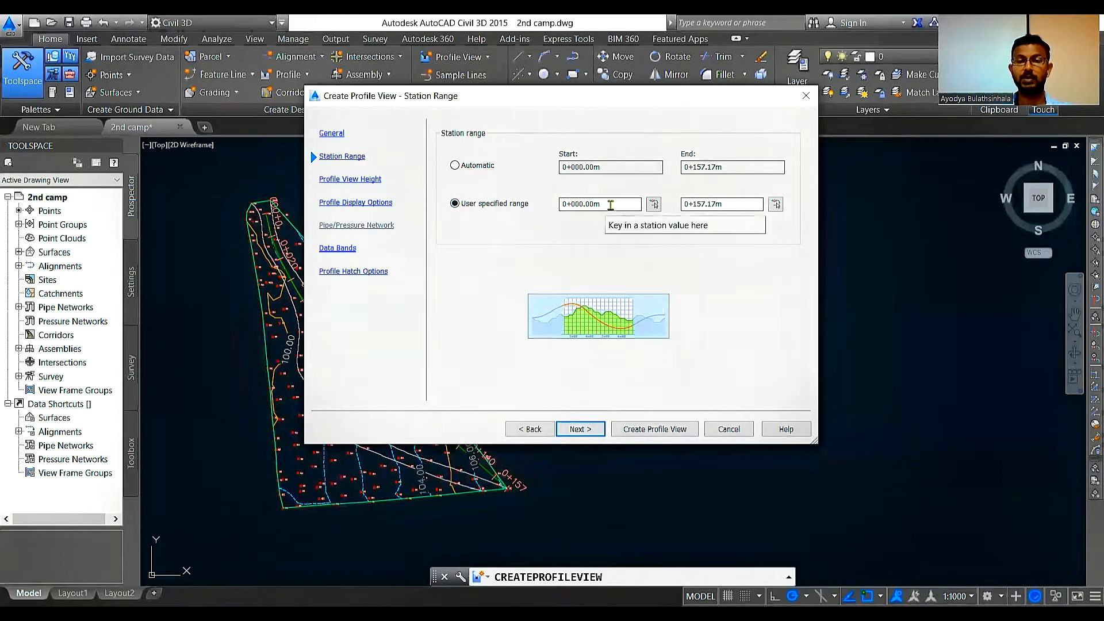
Step: Set the user specified range's end station to 0+155.00m and continue to the profile view height settings
drag(725, 198, 676, 224)
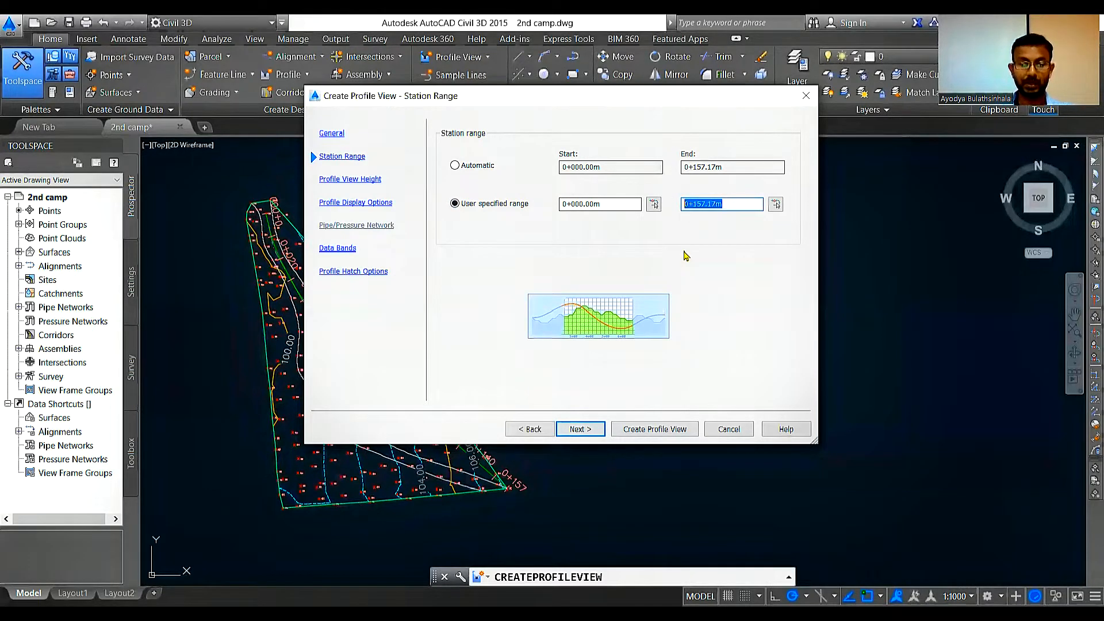
text(155)
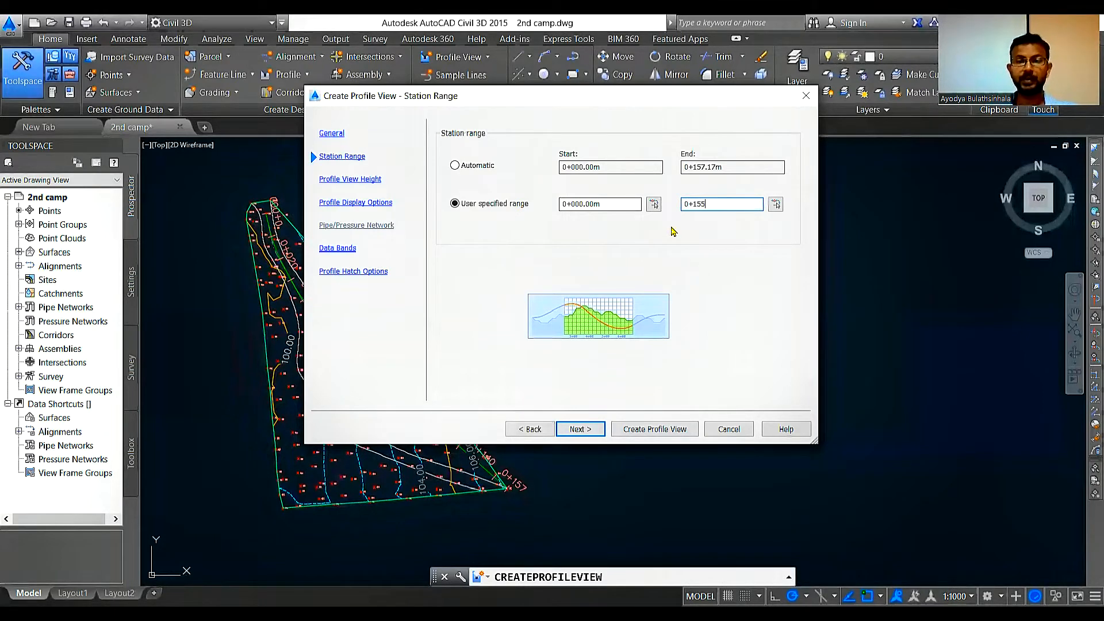
click(633, 205)
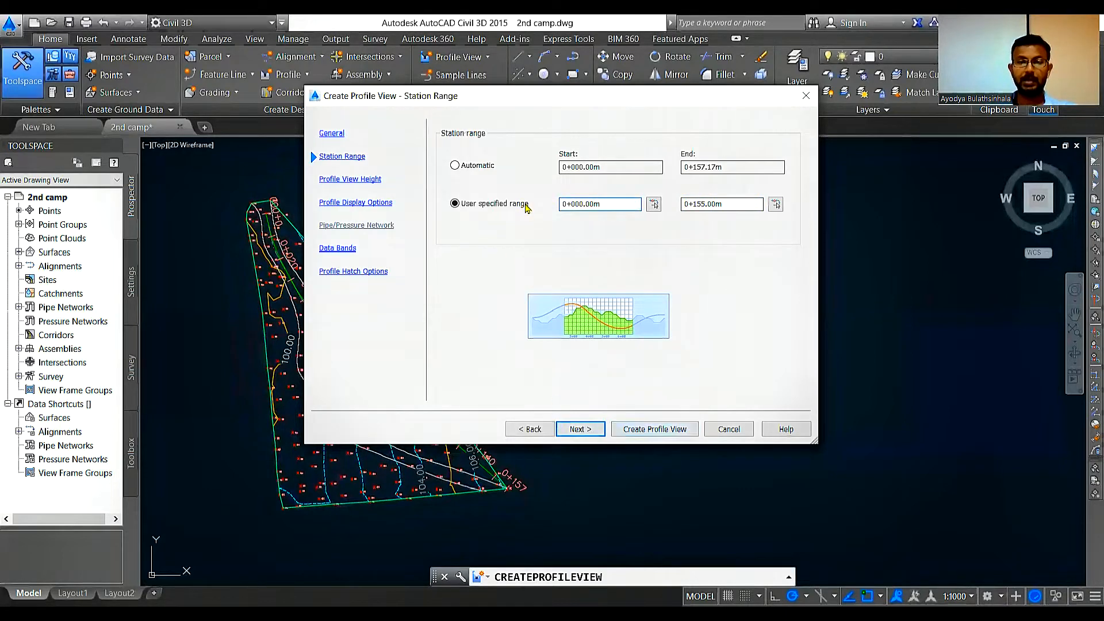
click(579, 430)
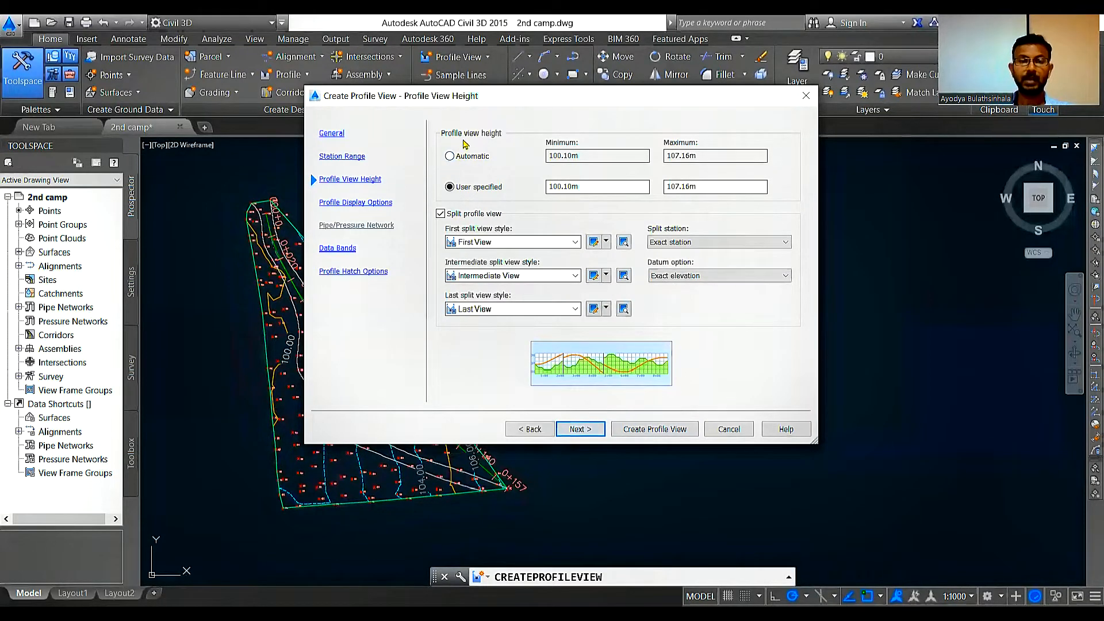
Step: Set the user specified profile view height to minimum 99 m and maximum 108 m, and accept the profile display options
click(450, 157)
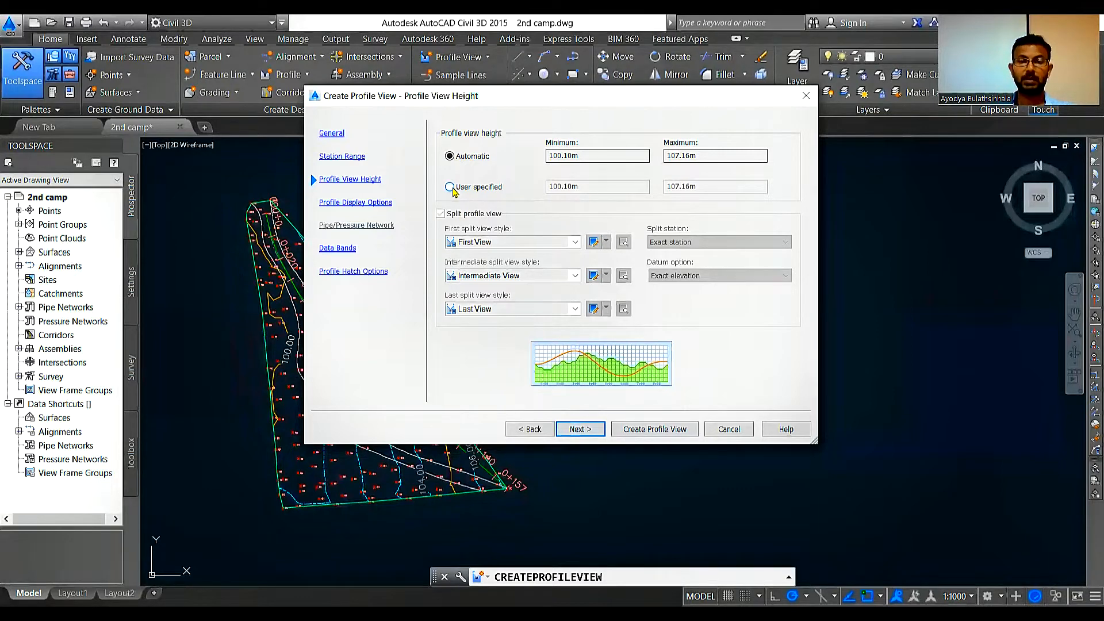
click(449, 188)
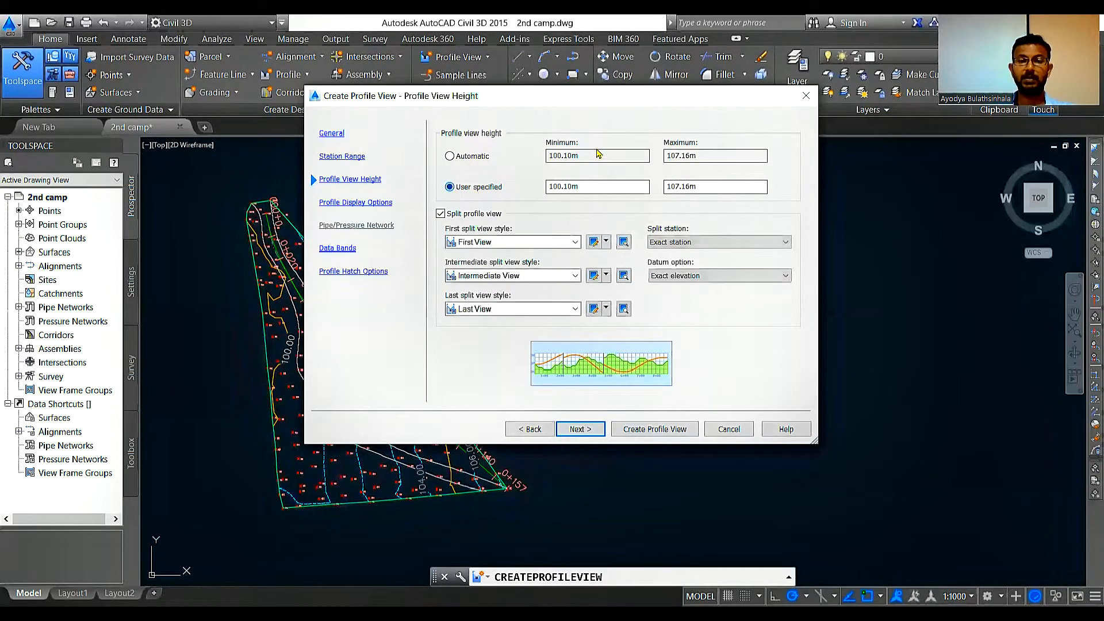
drag(585, 185, 543, 181)
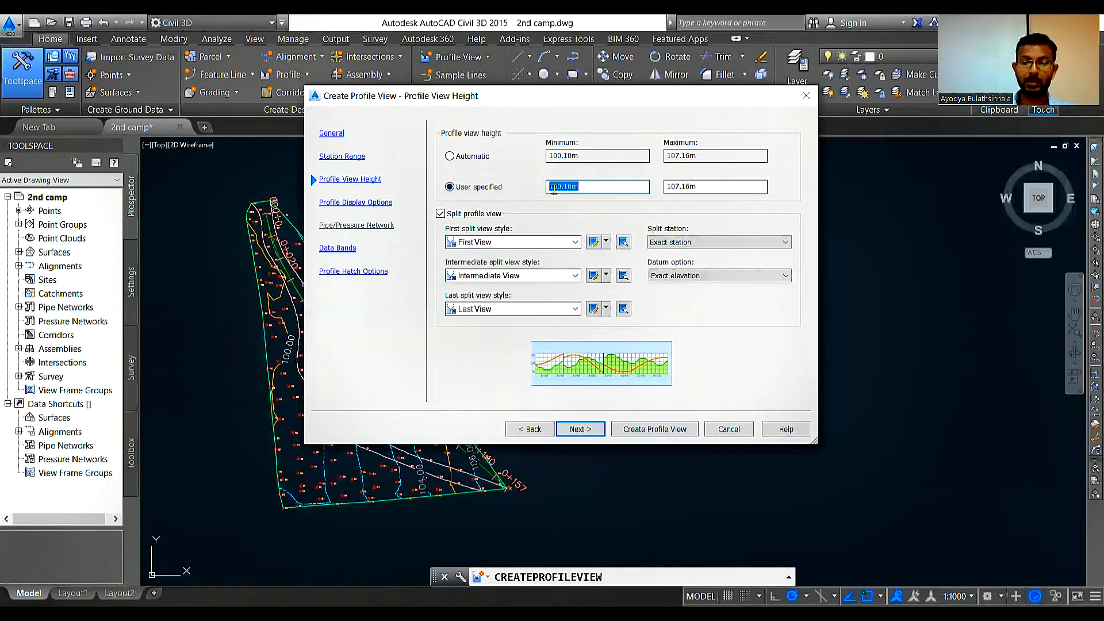
text(99)
drag(706, 186, 664, 191)
text(108)
click(610, 188)
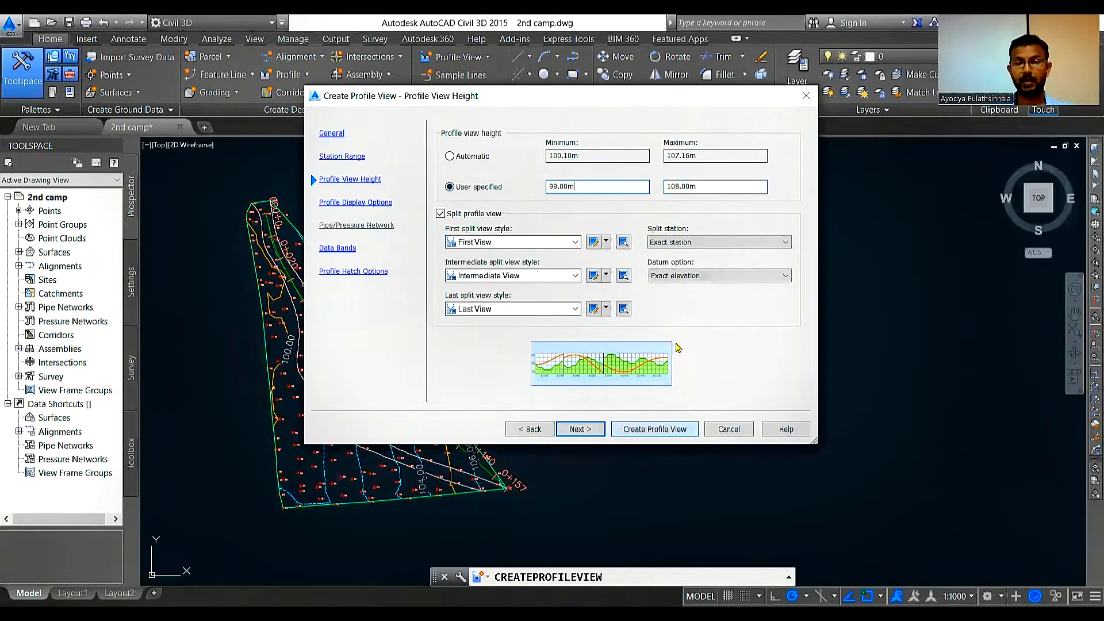
click(596, 432)
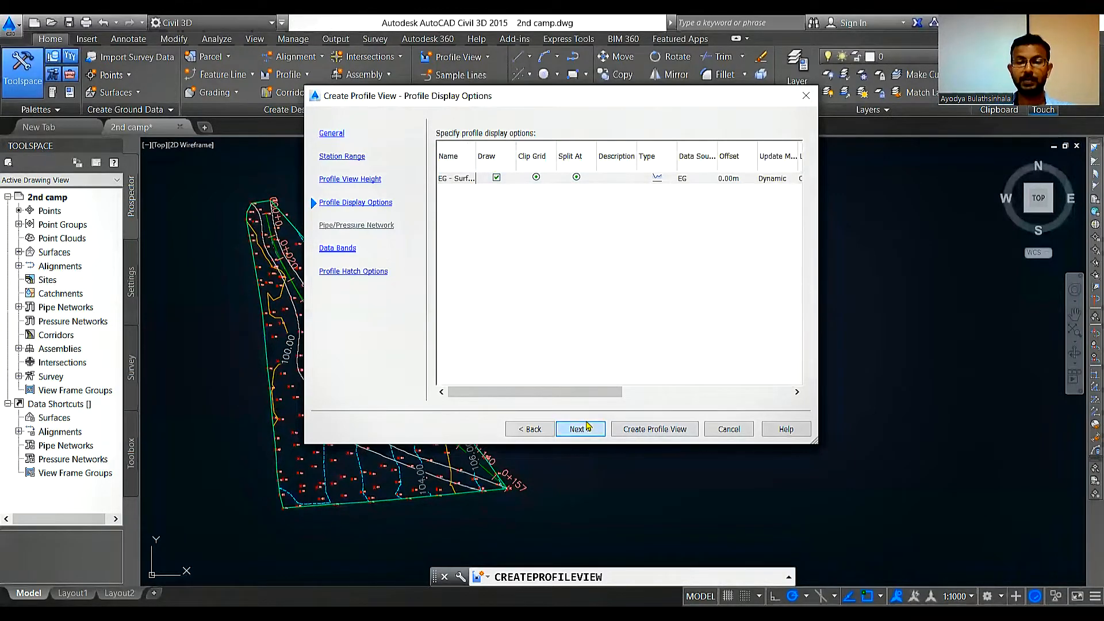
click(587, 427)
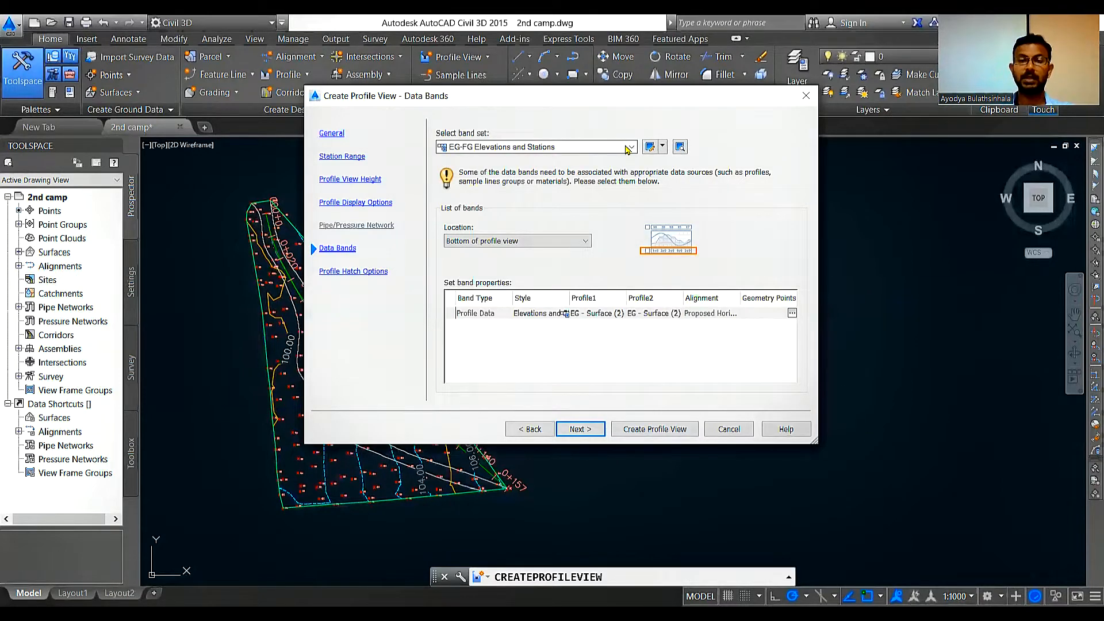
Step: Try the Land Desktop Full Band Set for the data bands and switch back to EG-FG Elevations and Stations
click(630, 147)
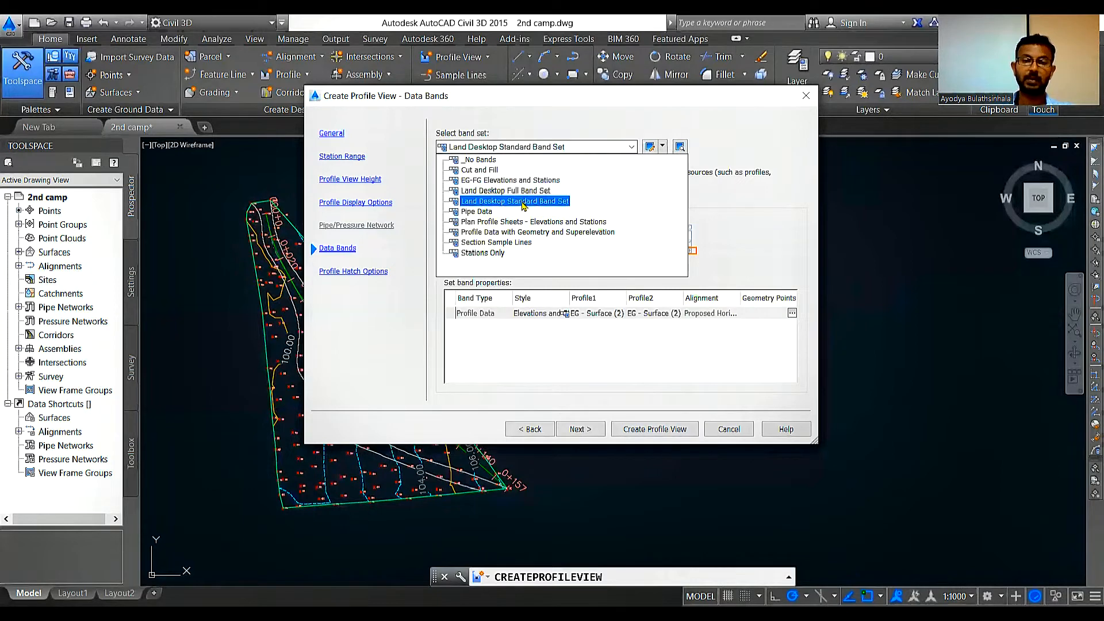
click(532, 193)
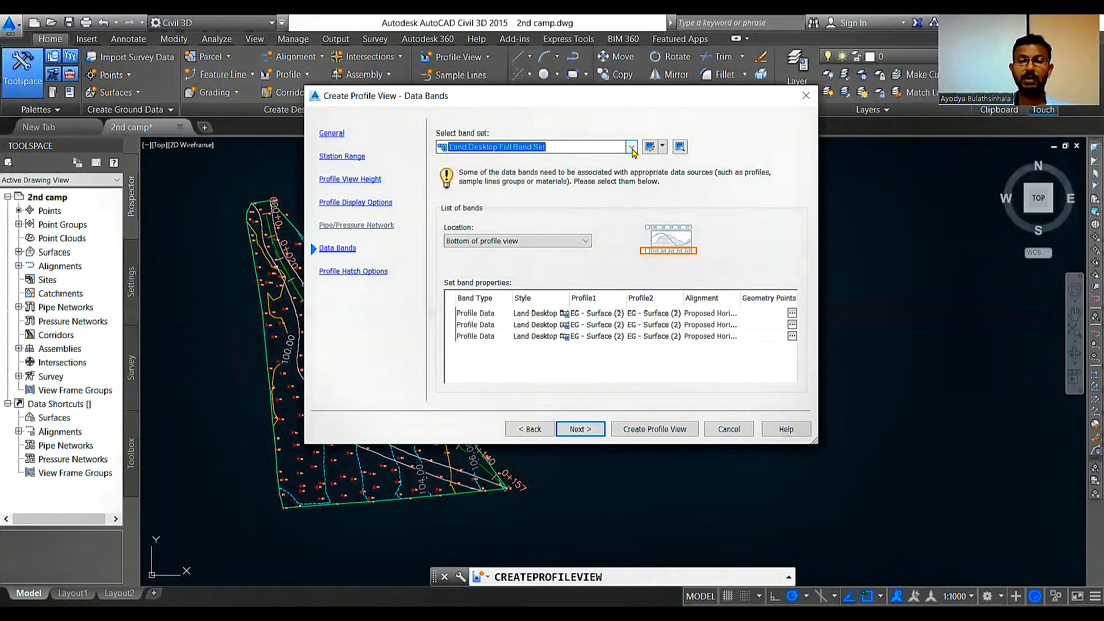
click(509, 147)
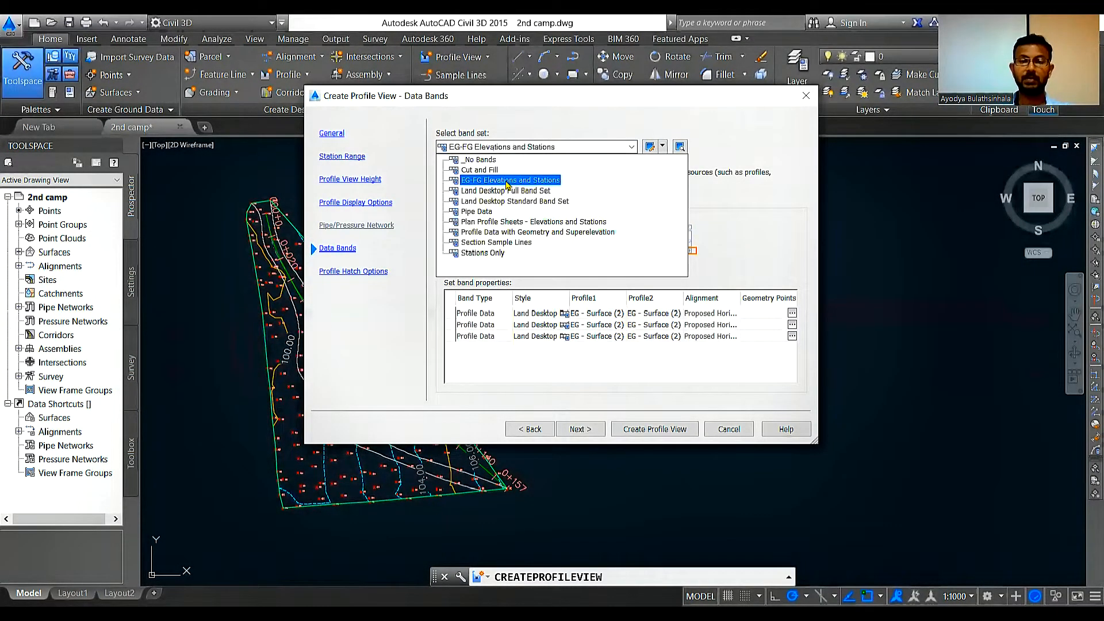
click(509, 180)
Step: Create the profile view without hatch areas and place it in the empty space to the right of the surface plan
click(587, 431)
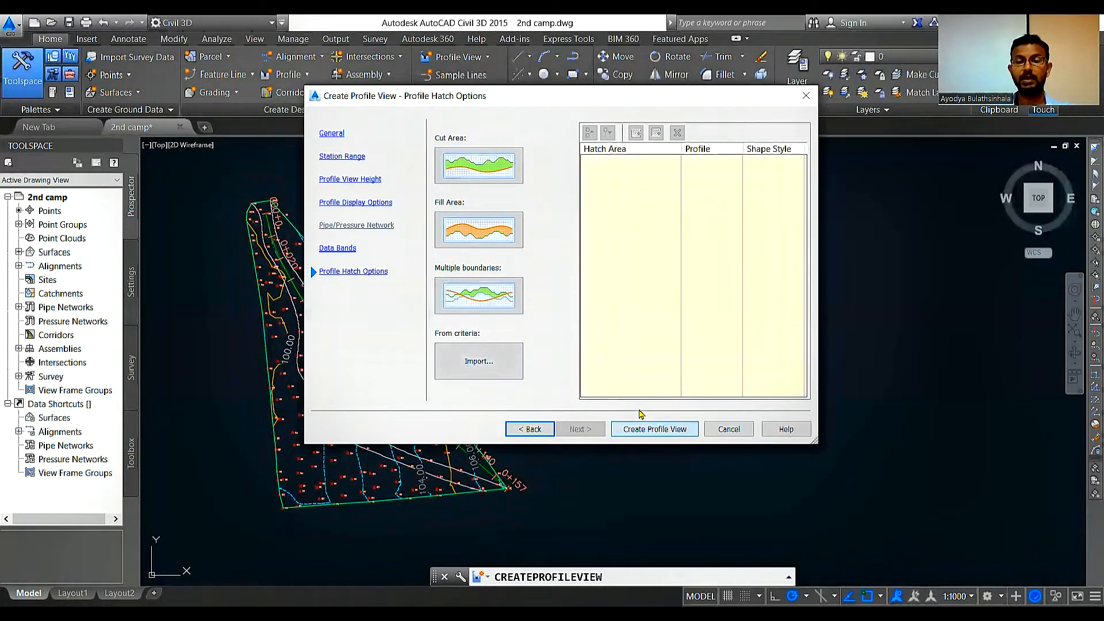
click(643, 433)
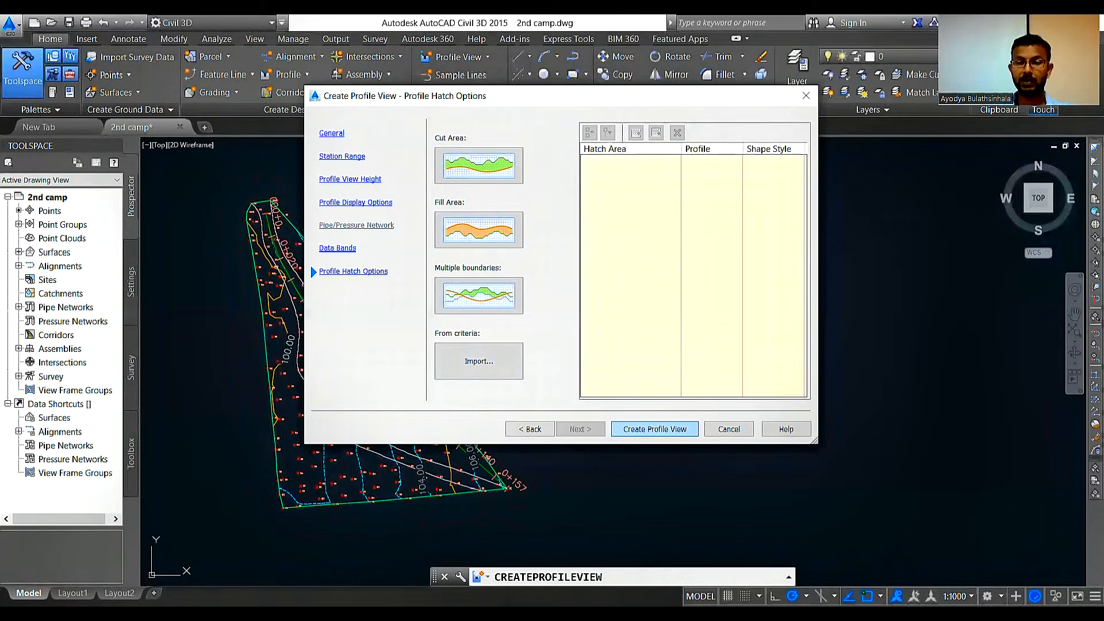
click(654, 429)
scroll(427, 340, down, 4)
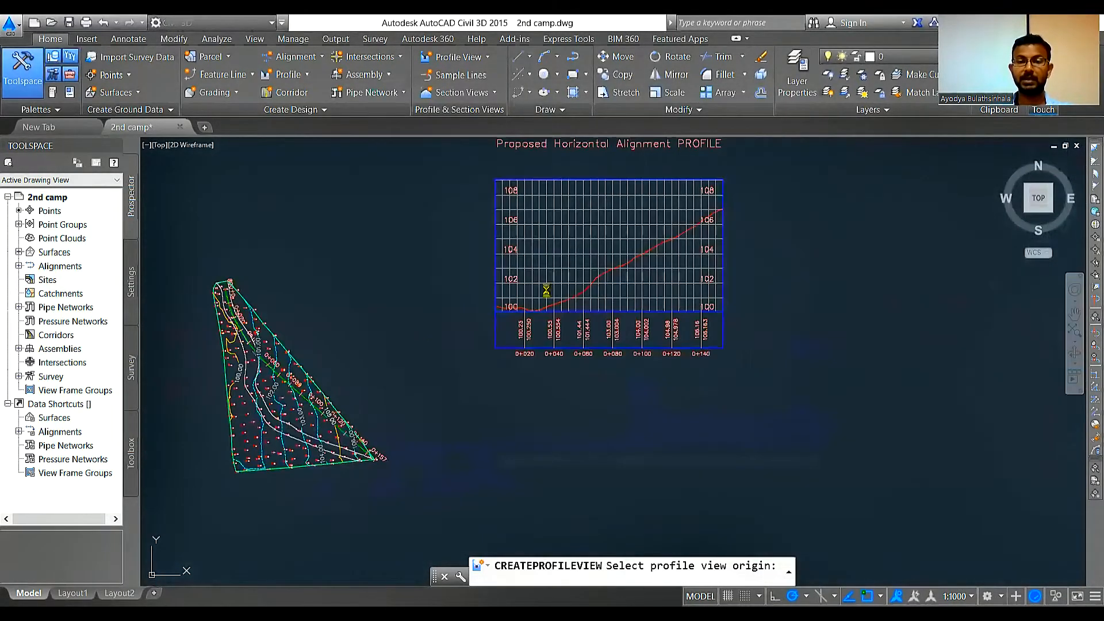
Step: Examine the profile view's ground line, elevation labels, station labels and data band values along its length
scroll(605, 210, down, 2)
scroll(657, 170, up, 2)
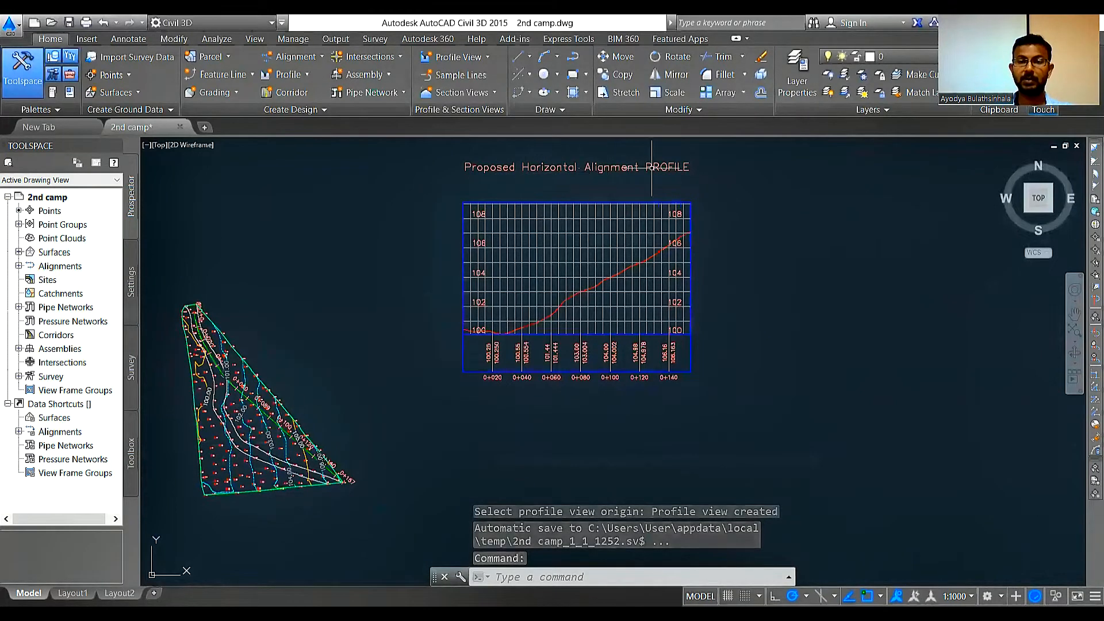
scroll(516, 334, up, 2)
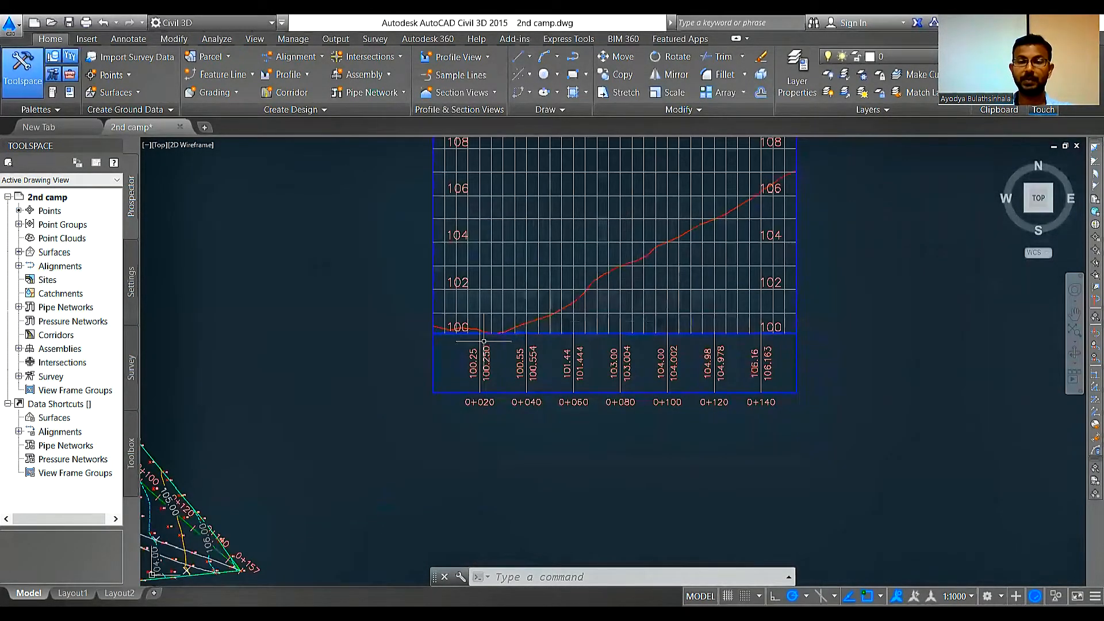
scroll(501, 366, down, 2)
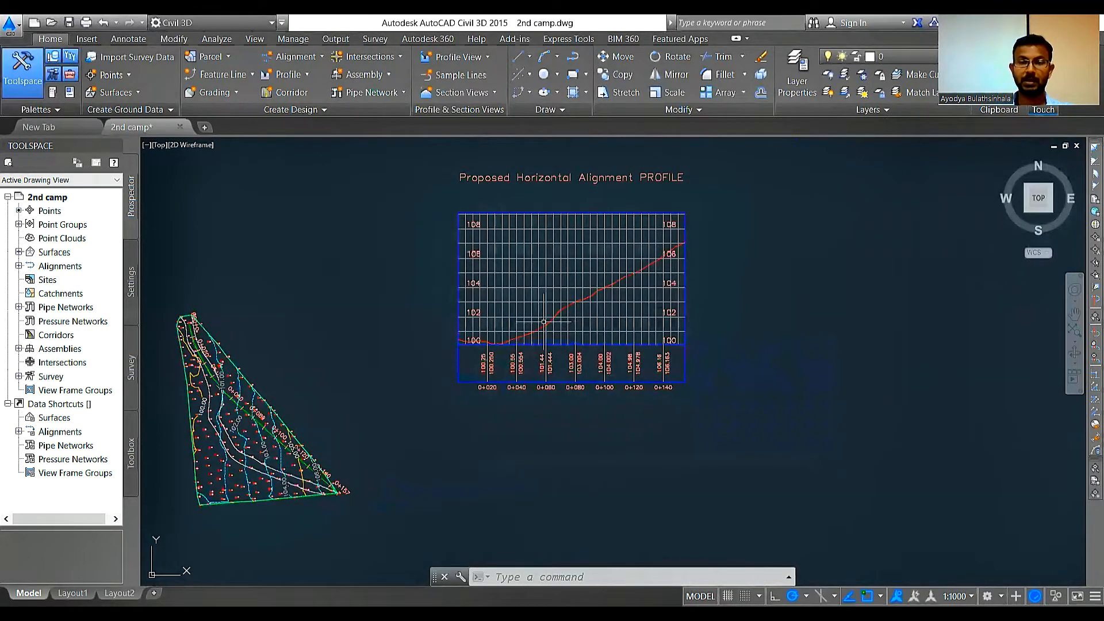
scroll(543, 322, up, 2)
scroll(472, 370, up, 2)
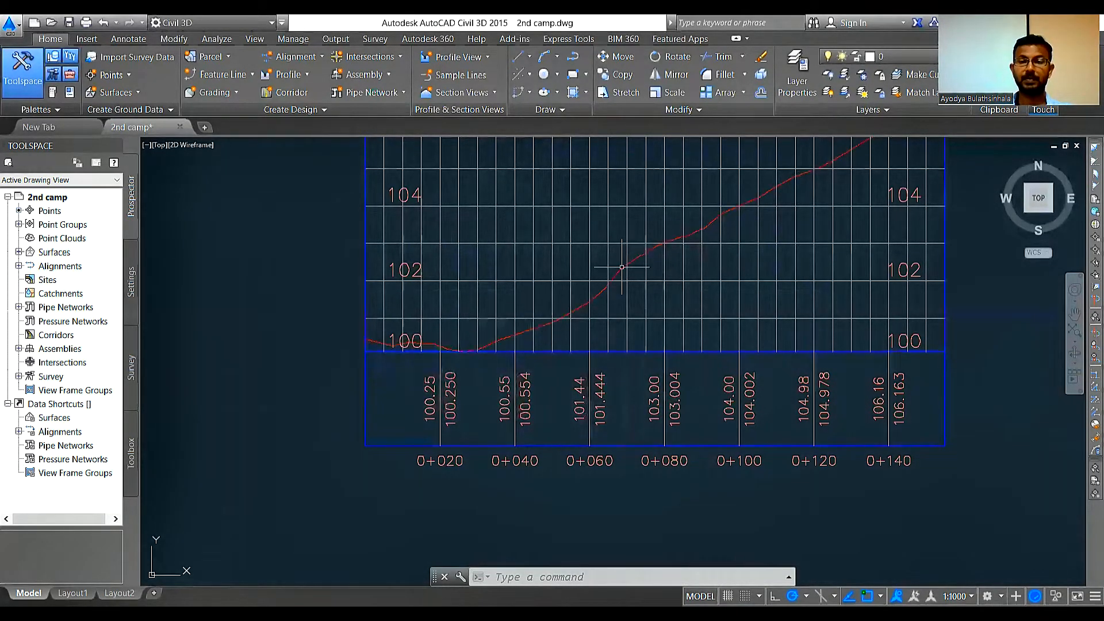
scroll(587, 361, down, 2)
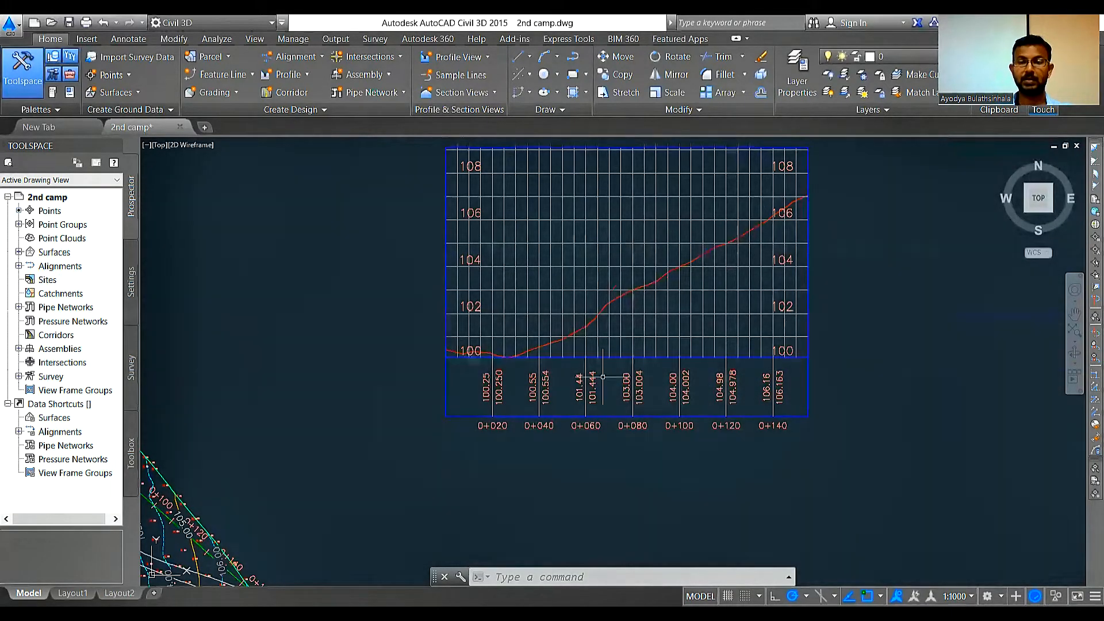
scroll(503, 439, up, 2)
scroll(509, 304, up, 3)
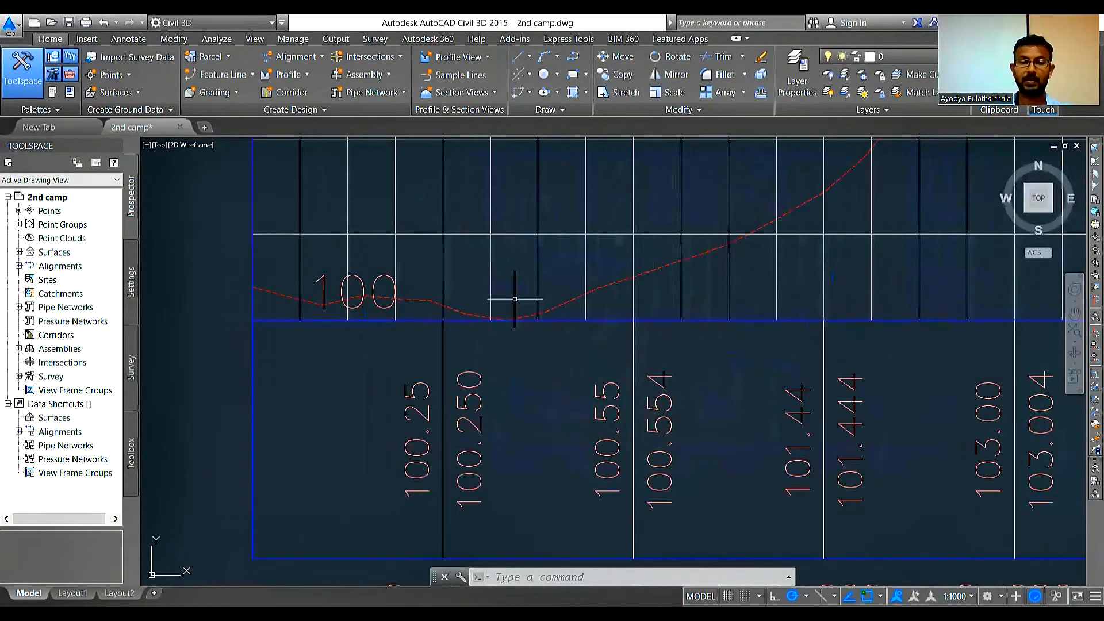
scroll(508, 316, up, 5)
scroll(506, 288, down, 3)
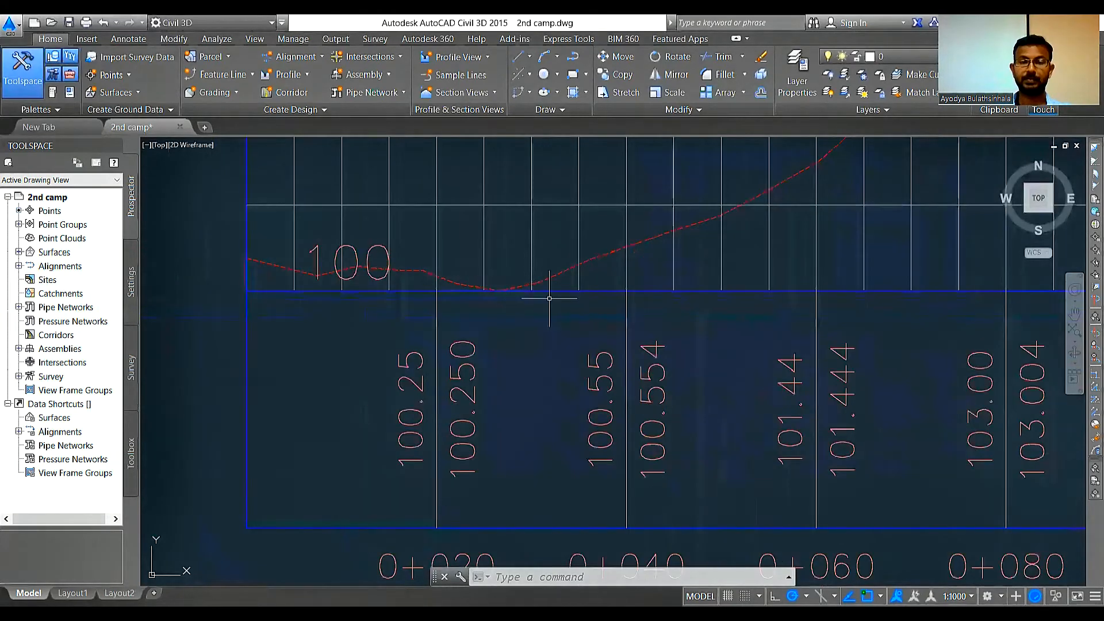
scroll(560, 306, down, 3)
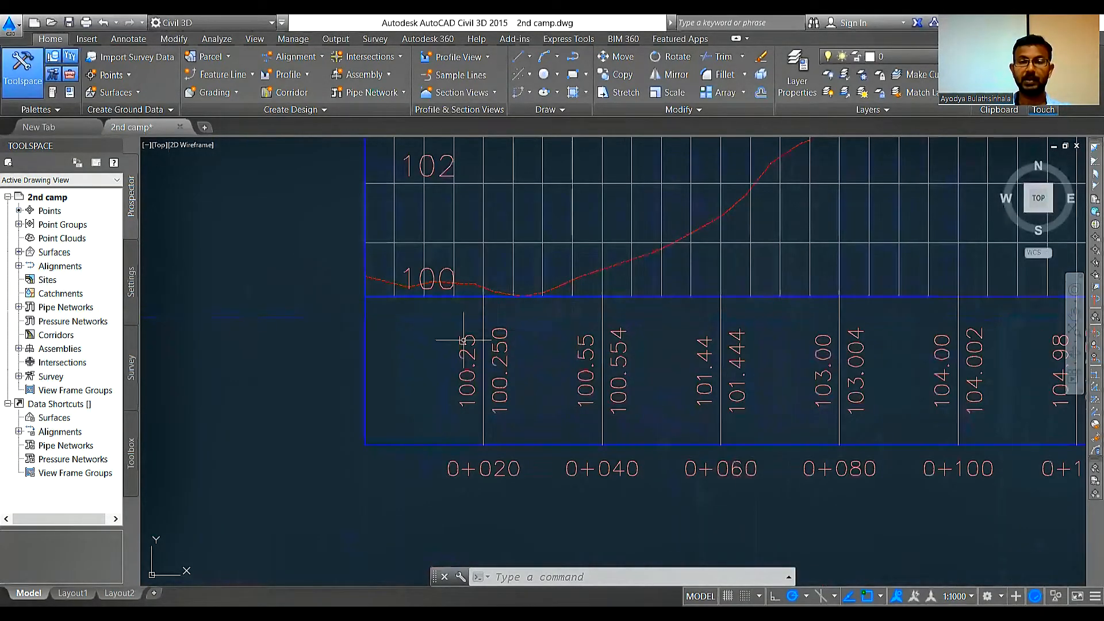
scroll(471, 345, down, 4)
middle_drag(659, 194, 660, 323)
scroll(660, 323, up, 2)
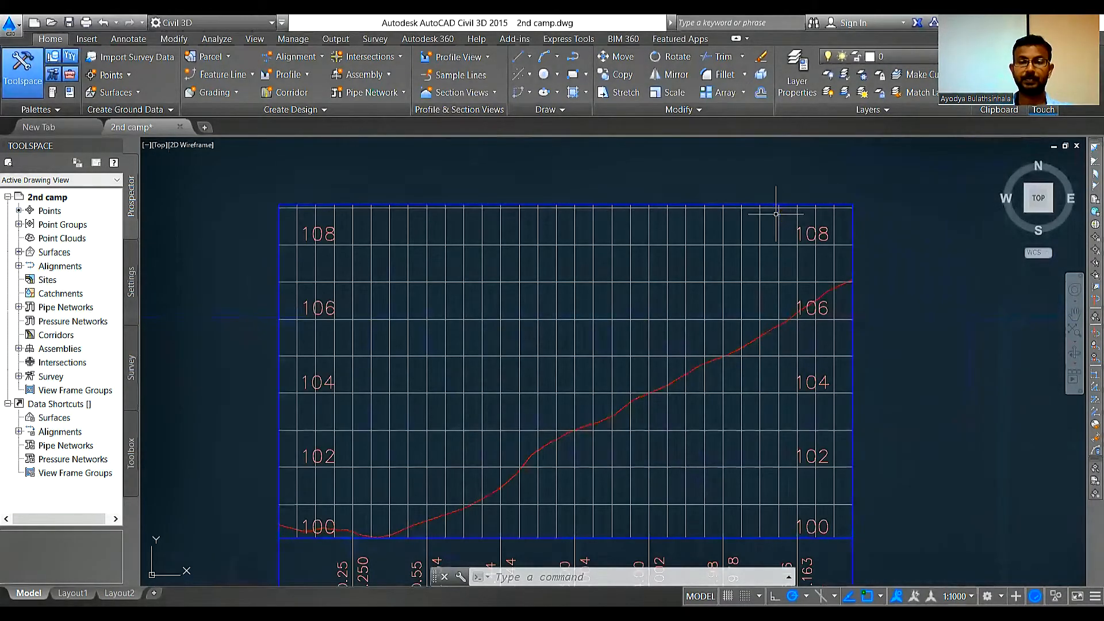
scroll(779, 214, down, 2)
scroll(761, 260, down, 4)
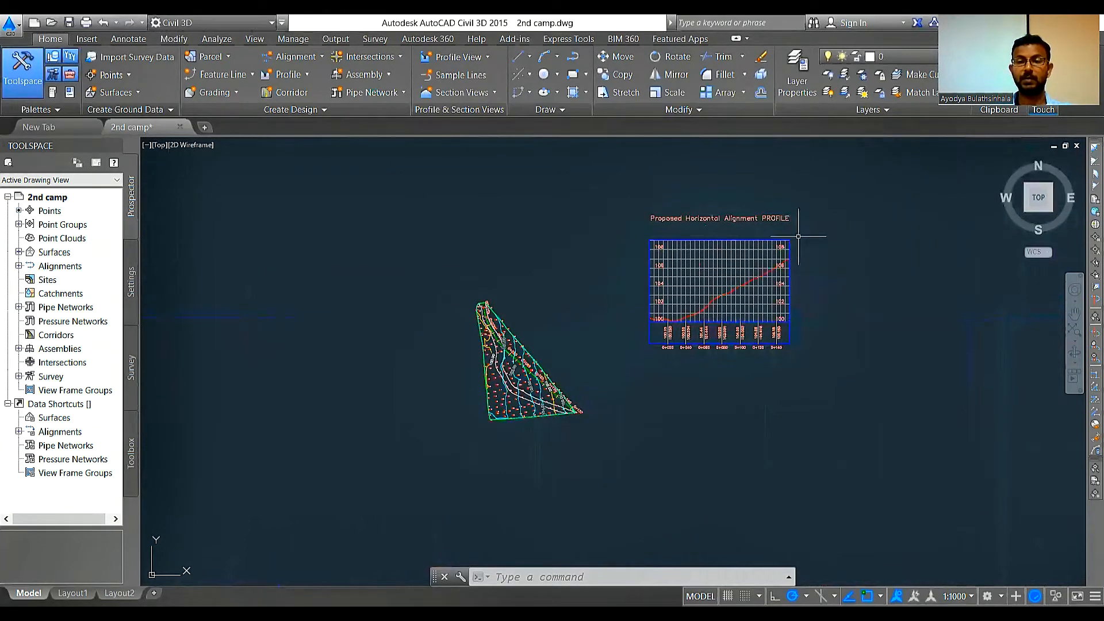
Step: Compare the proposed alignment and its stations in the surface plan with the ground line in the profile view
scroll(730, 313, up, 2)
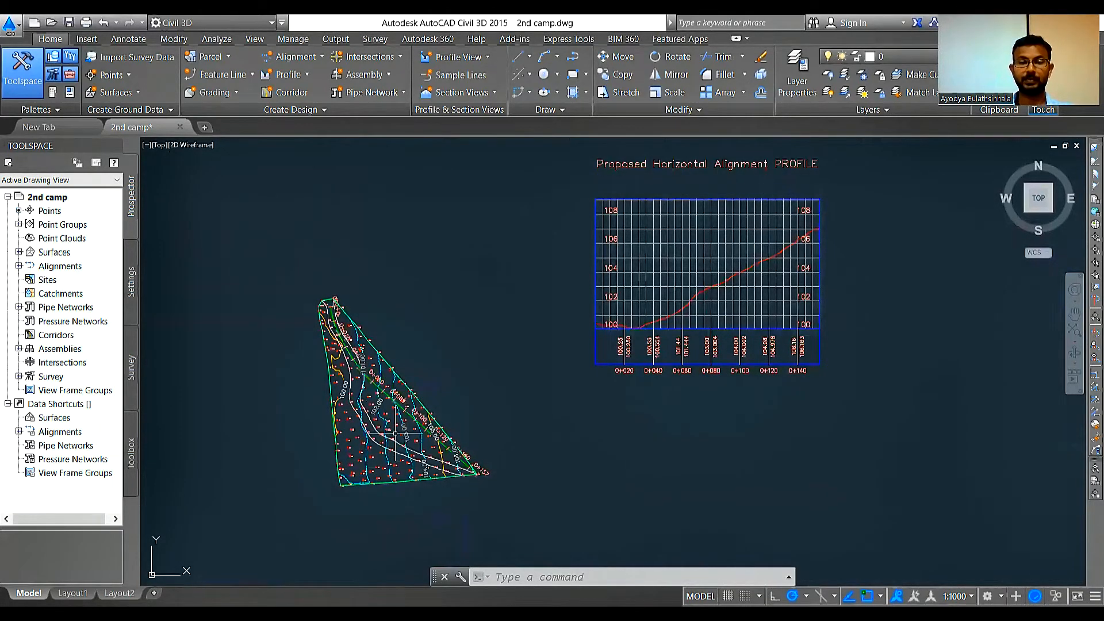
scroll(386, 414, up, 2)
scroll(386, 414, up, 2)
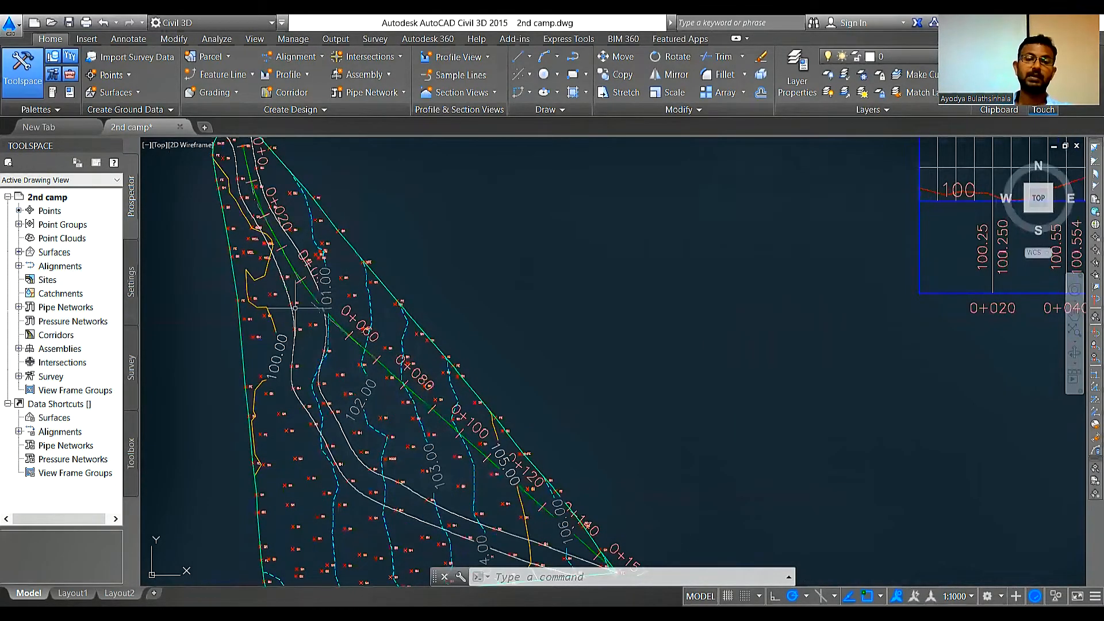
scroll(293, 309, down, 4)
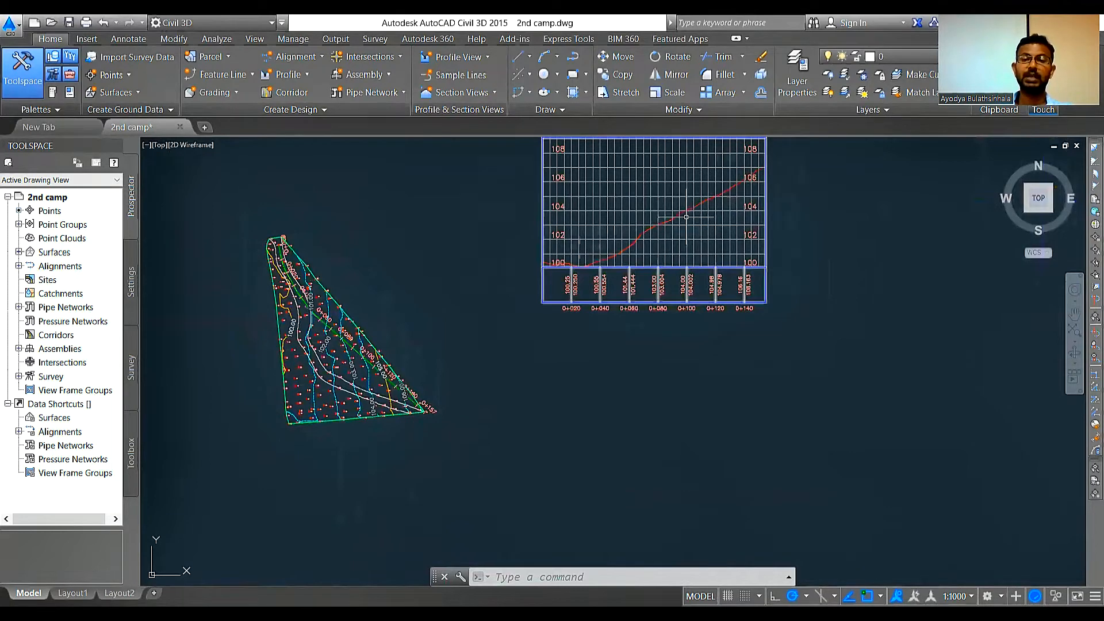
scroll(683, 219, up, 2)
scroll(626, 362, down, 2)
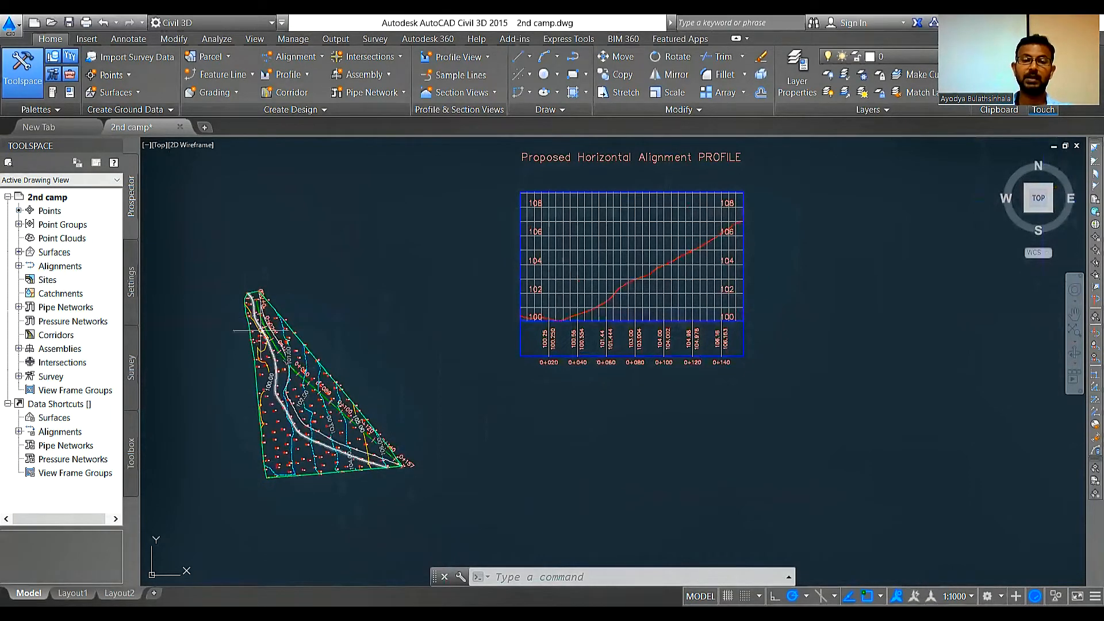
scroll(283, 328, up, 2)
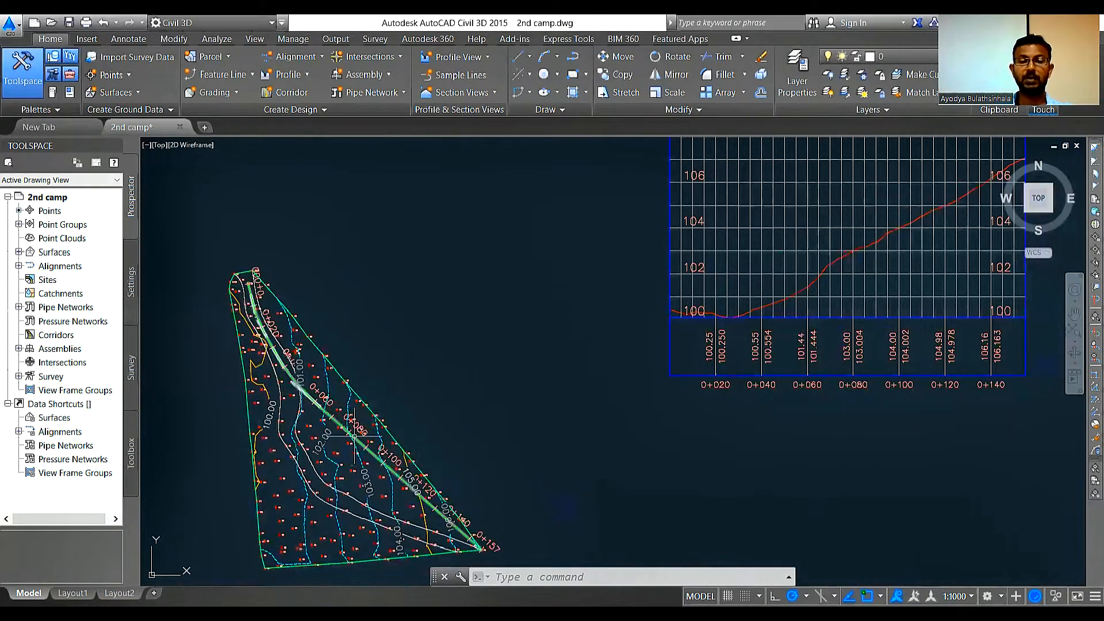
scroll(558, 274, down, 1)
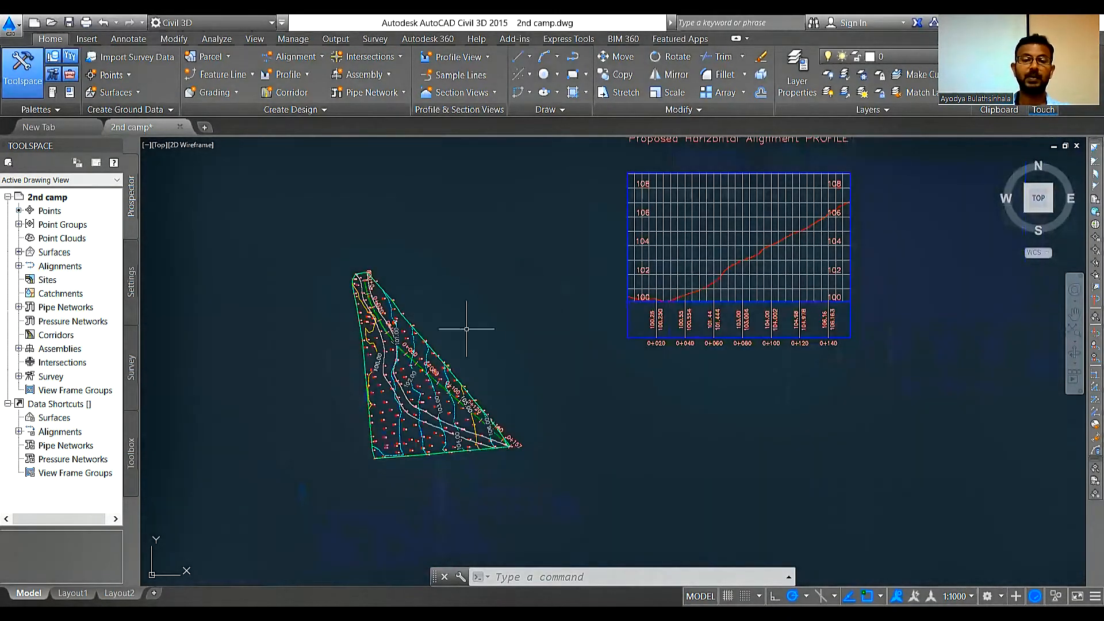
mouse_move(412, 358)
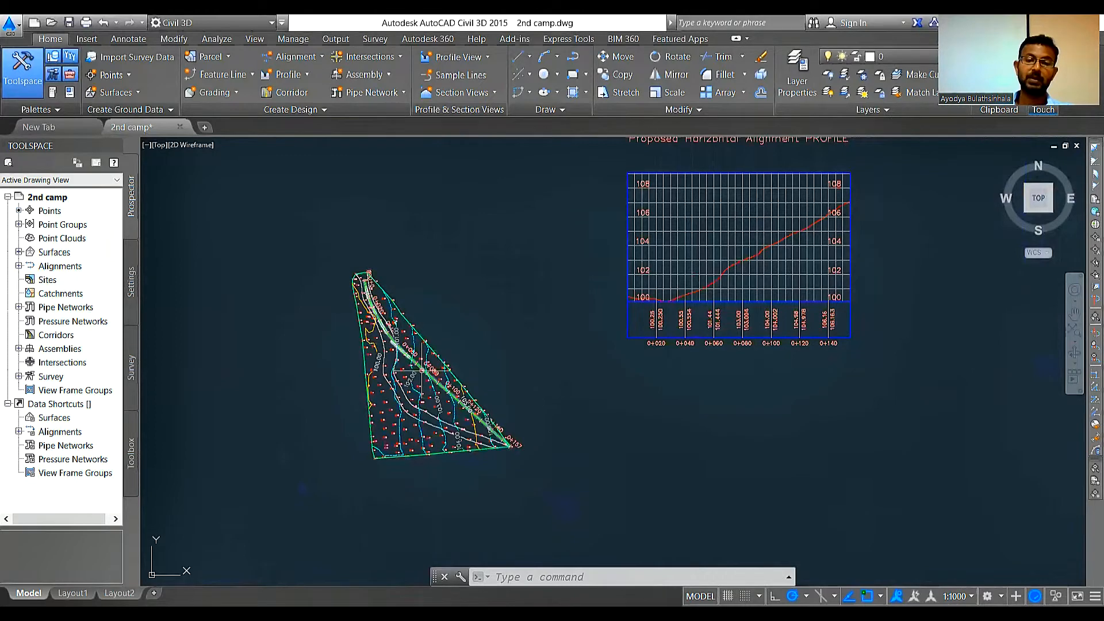
scroll(422, 370, up, 2)
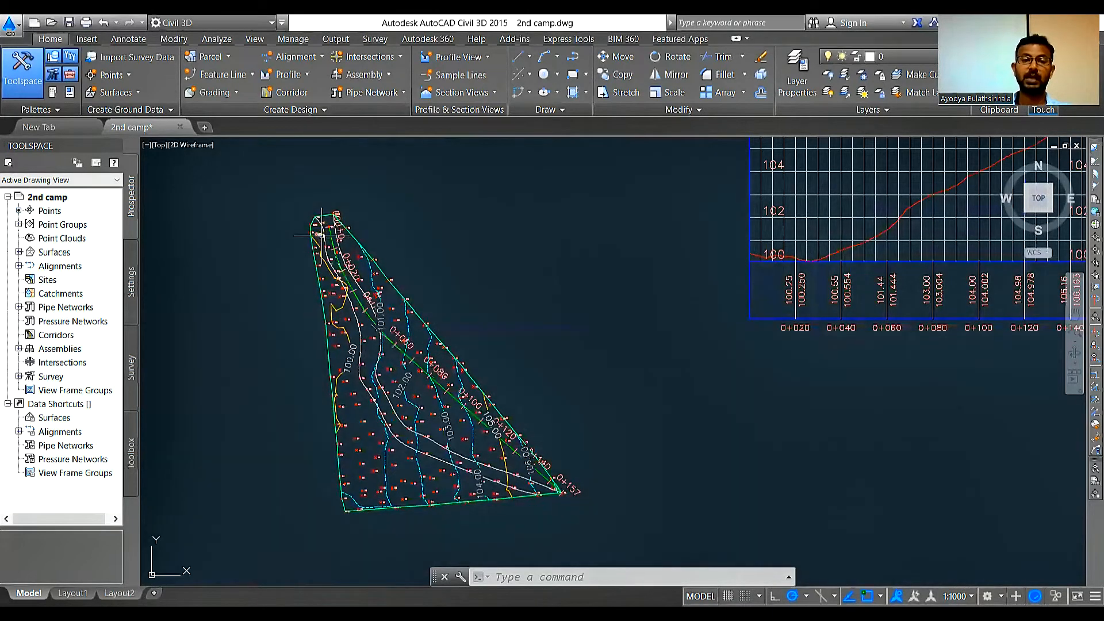
scroll(320, 234, up, 2)
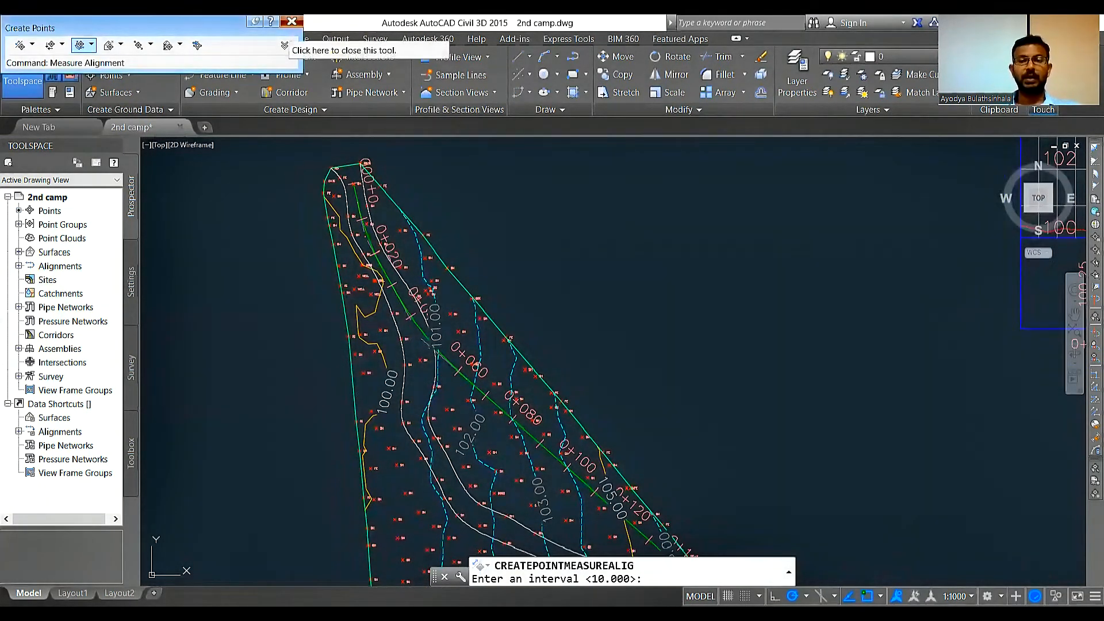
click(291, 21)
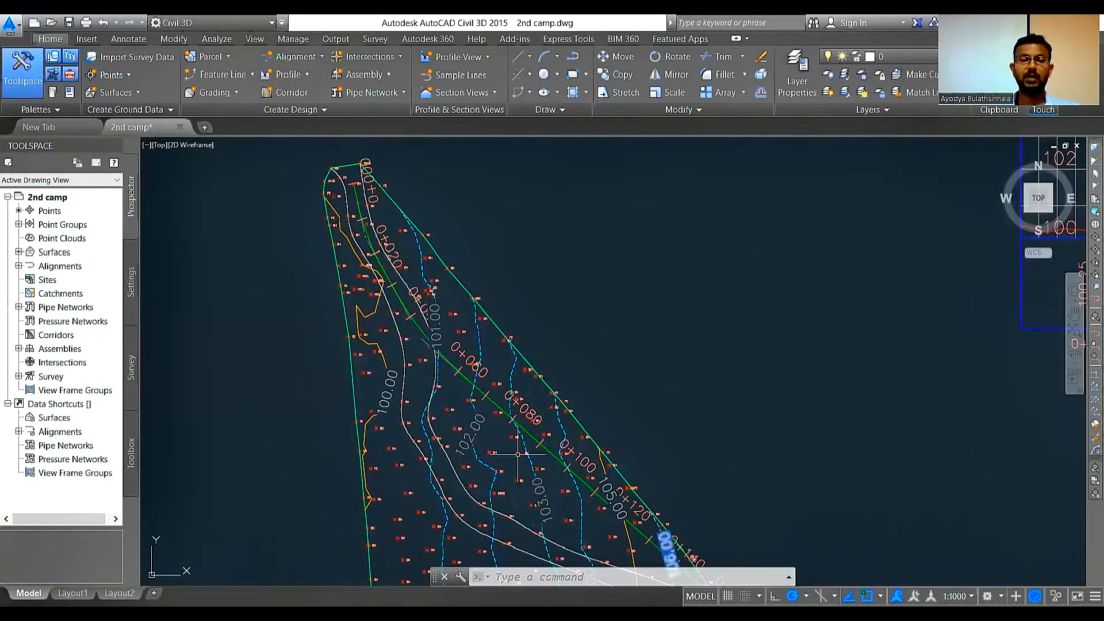
click(129, 75)
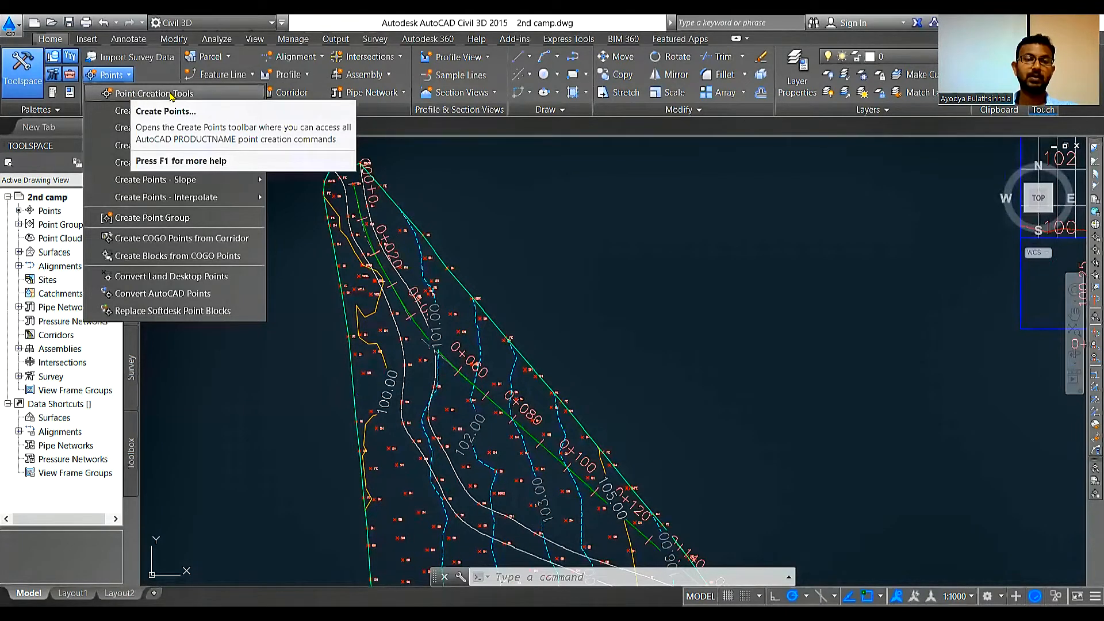
click(49, 211)
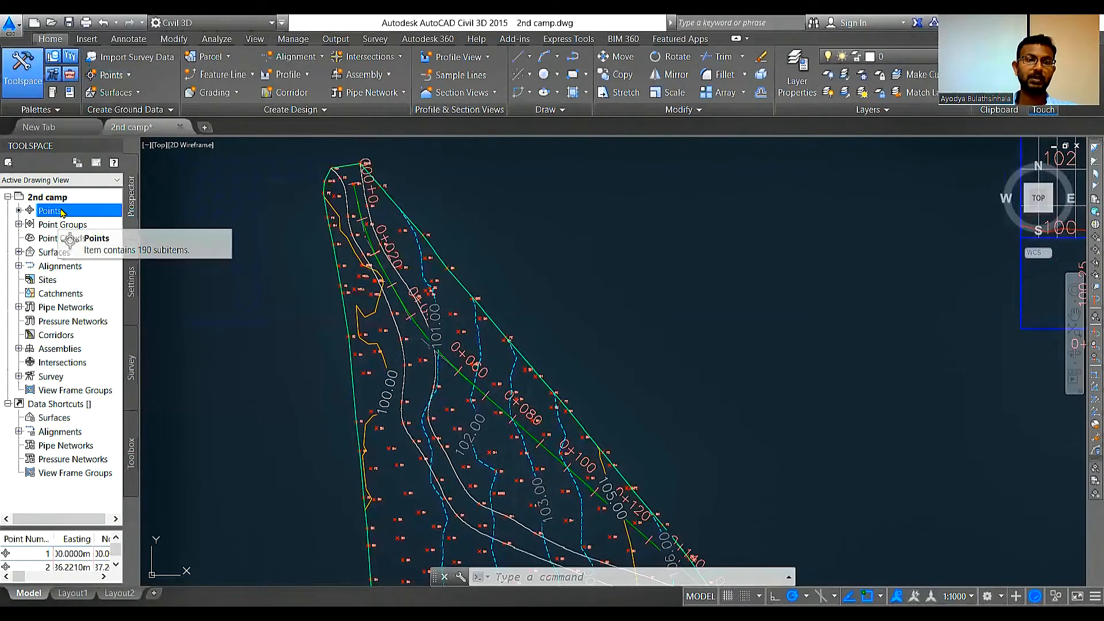
Step: Start Measure Alignment point creation on the proposed horizontal alignment, using the EG - Surface (2) profile
click(127, 76)
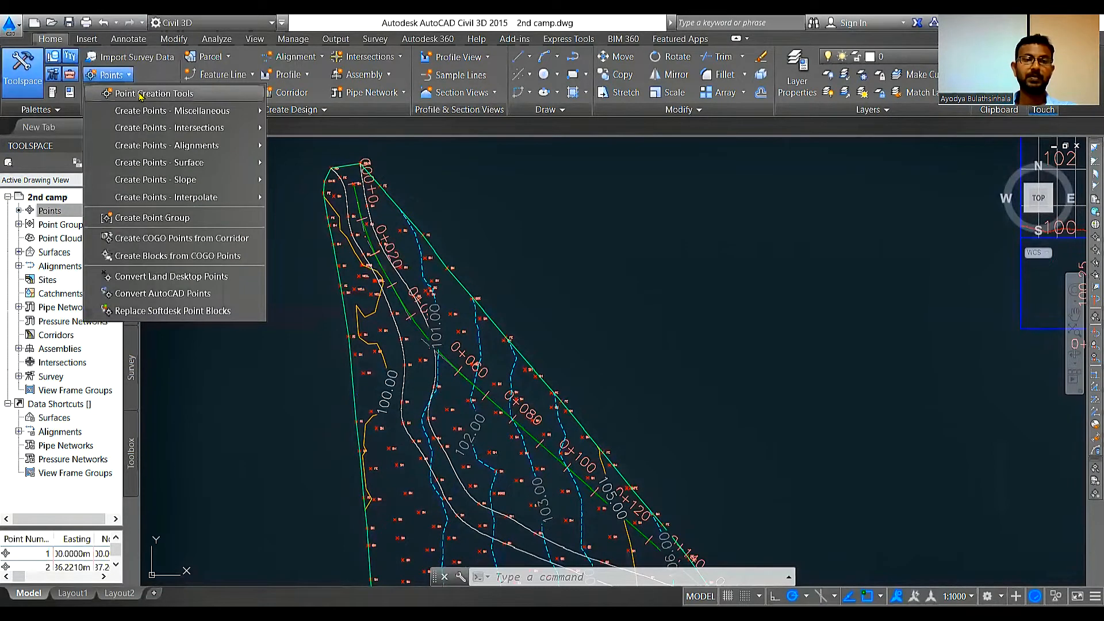
click(140, 94)
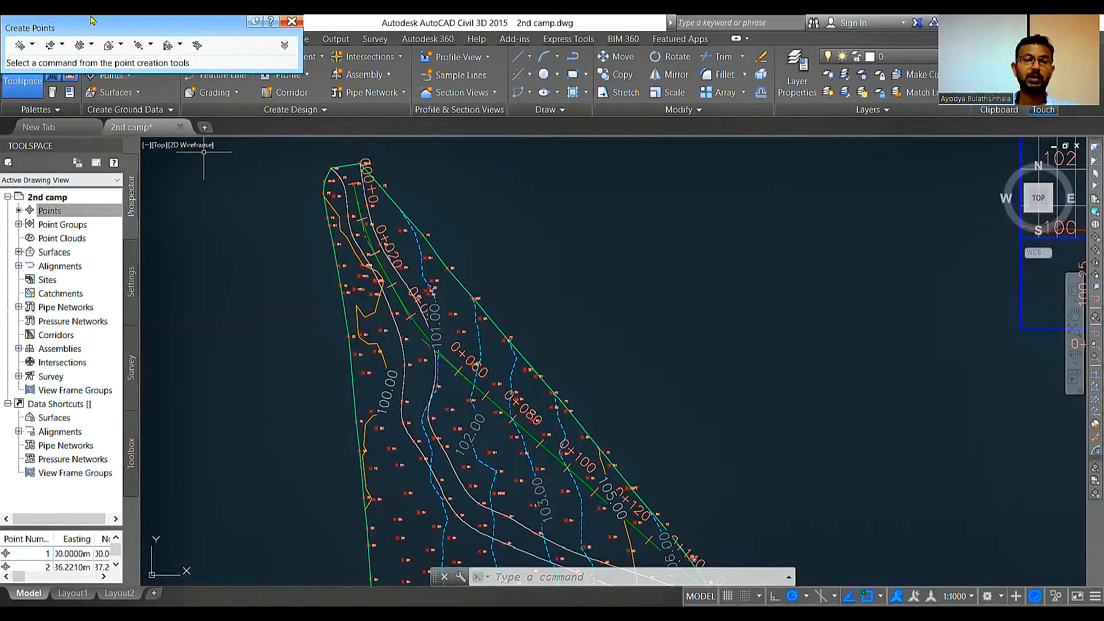
click(91, 45)
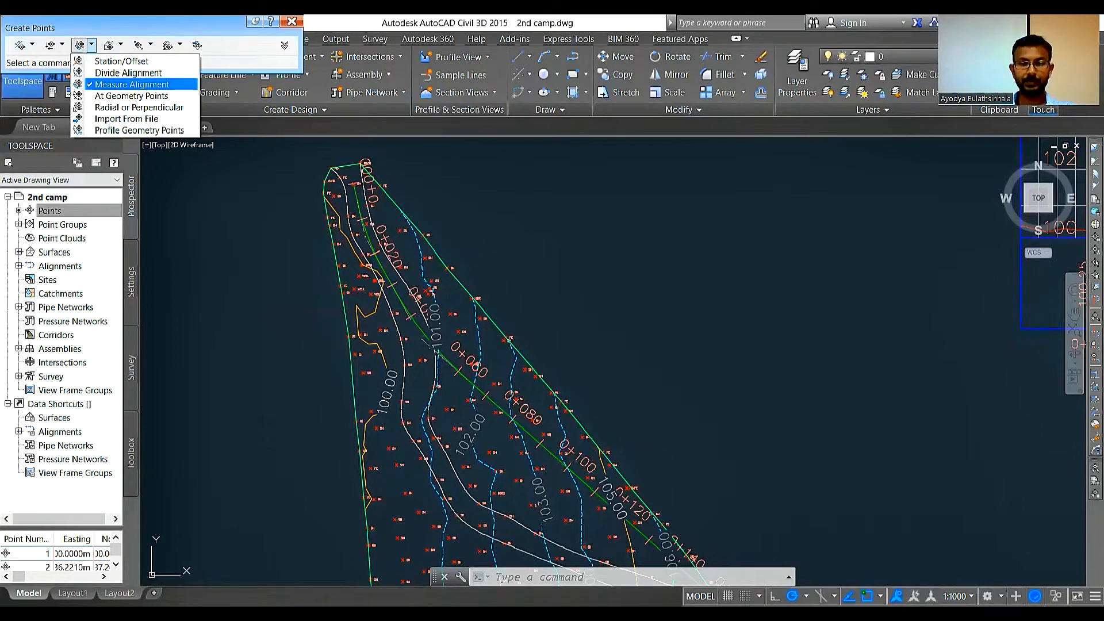
click(132, 84)
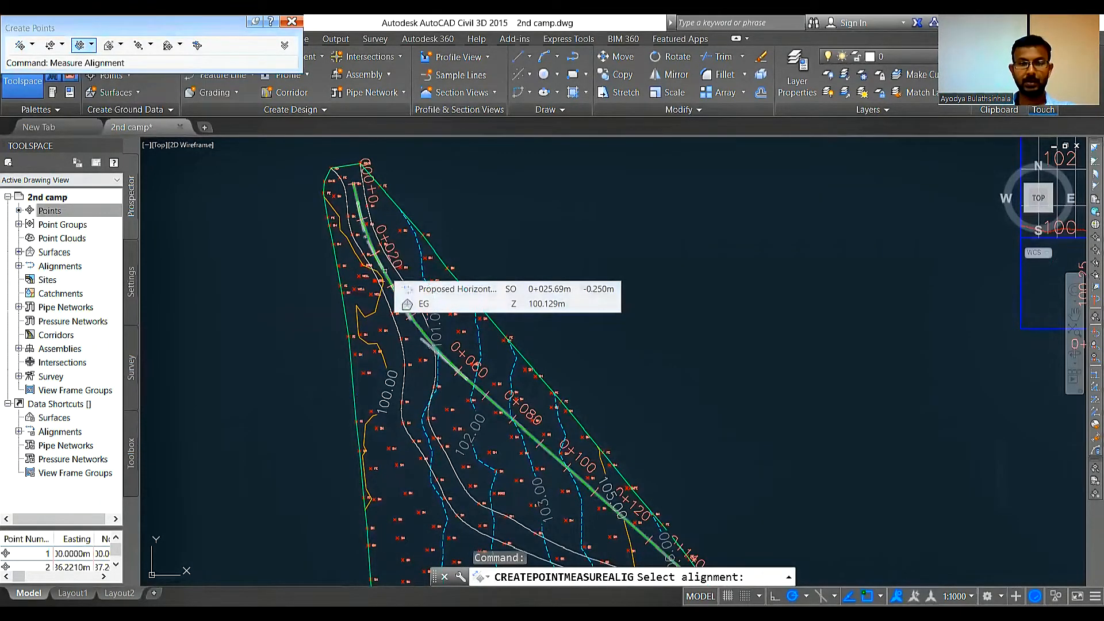
click(384, 279)
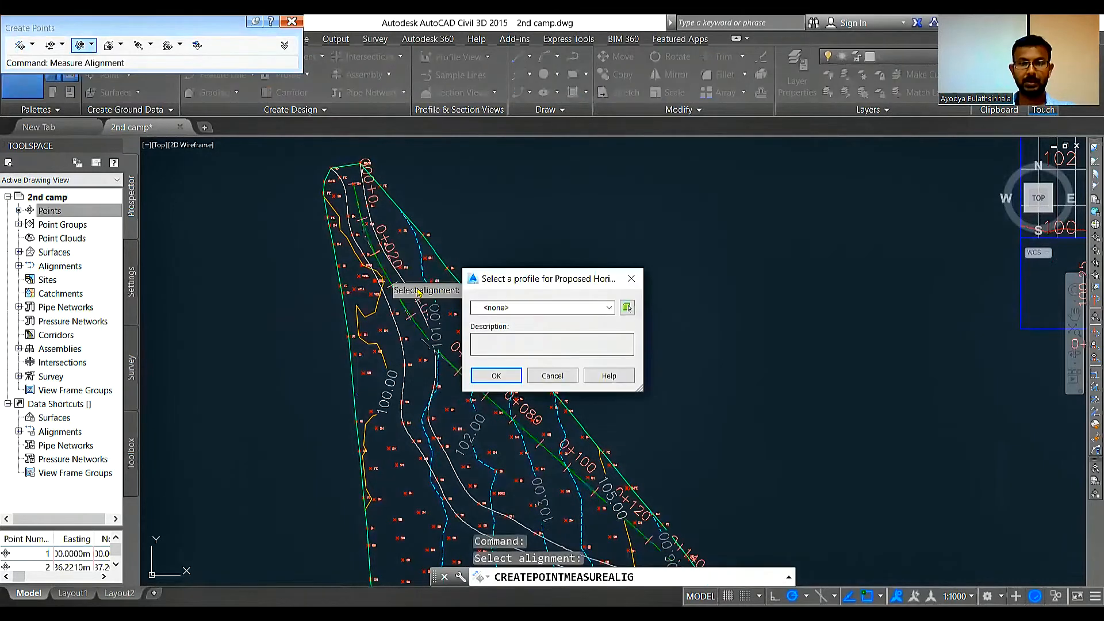
click(523, 308)
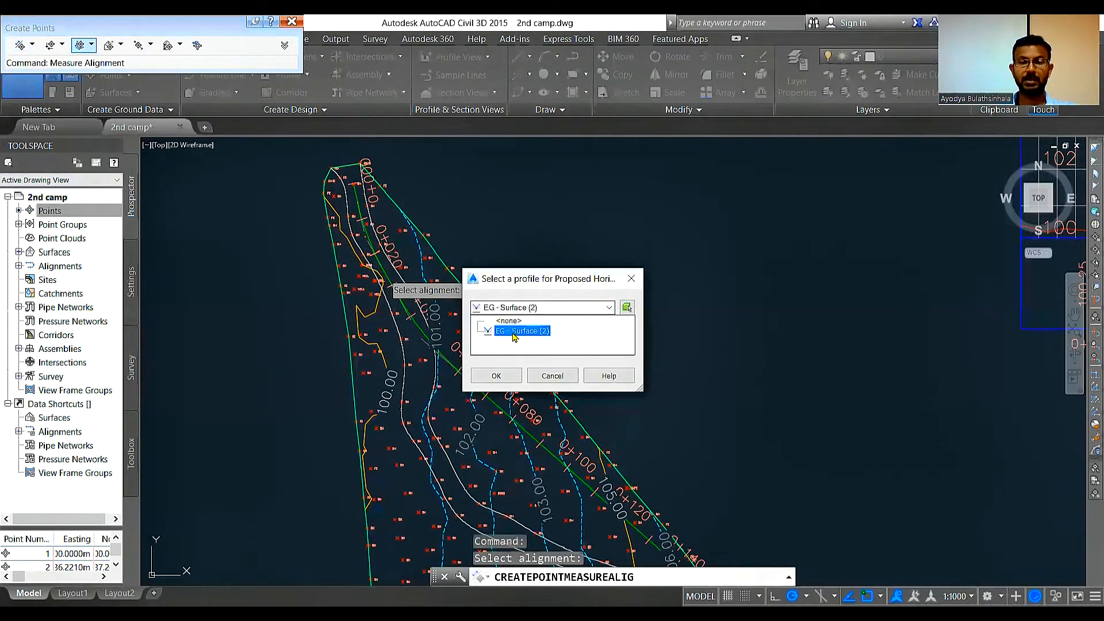
click(513, 332)
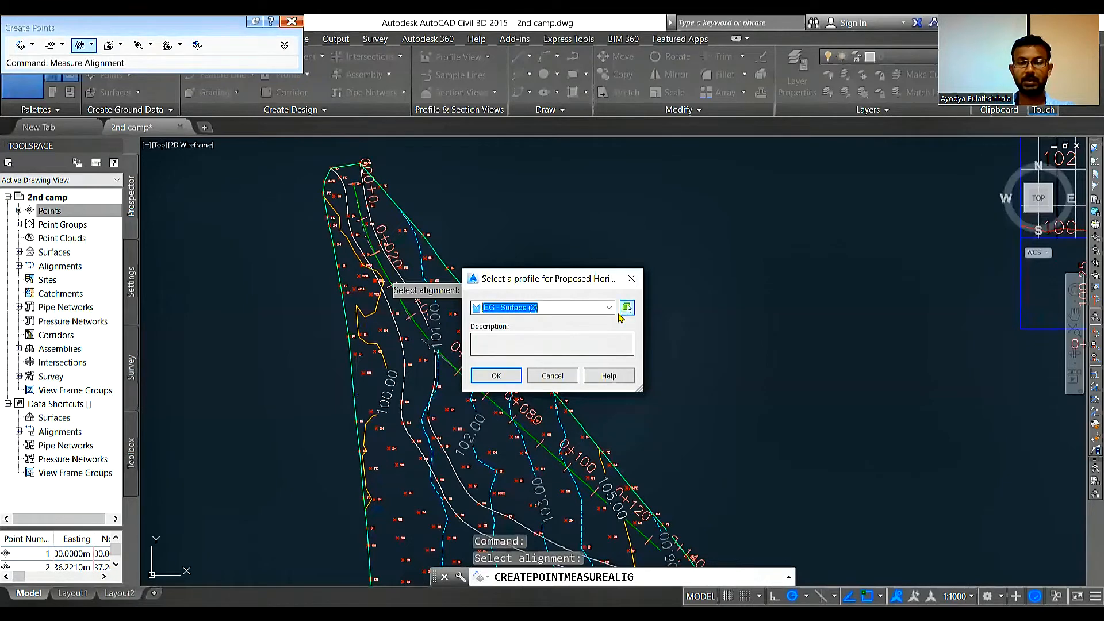
click(507, 341)
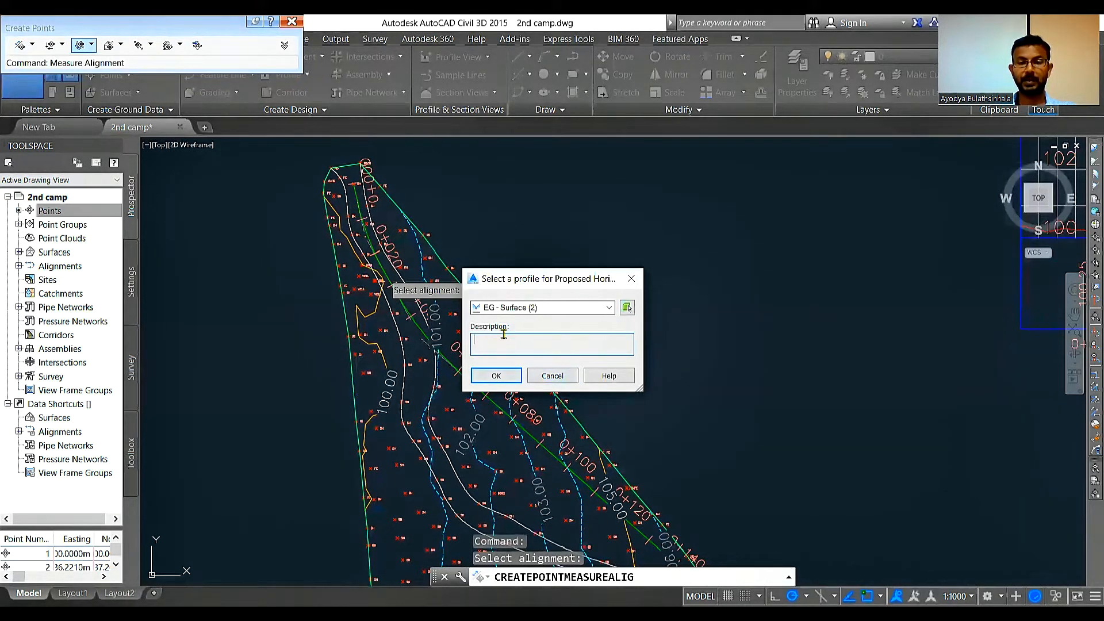
click(496, 376)
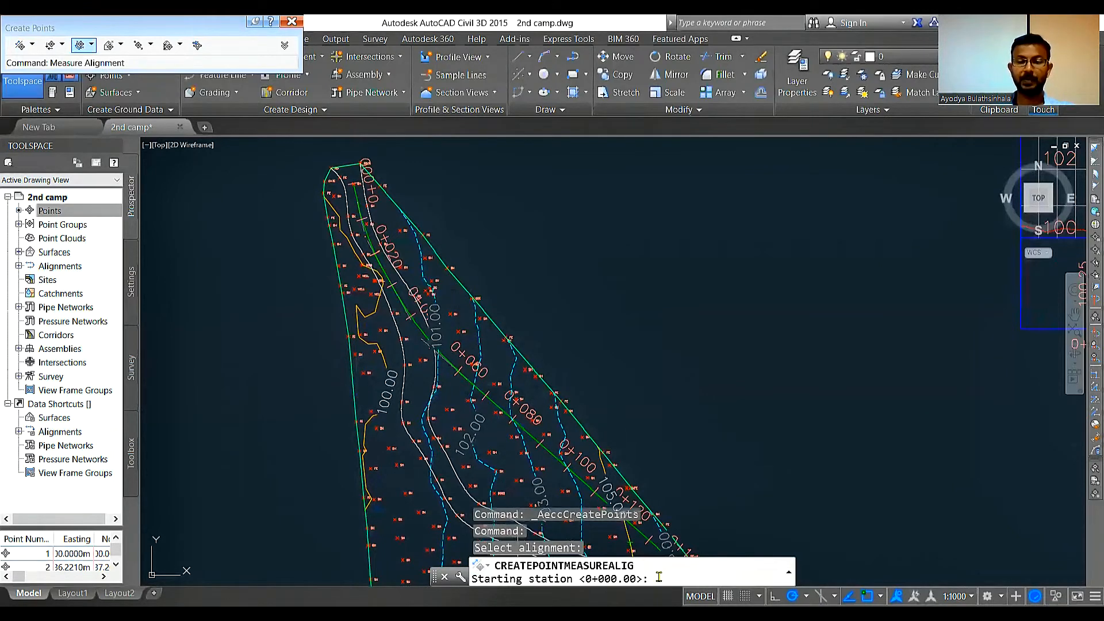
Step: Accept stations 0+000.00 to 0+157.17 for the points, with an offset of 0 and an interval of 10
key(Return)
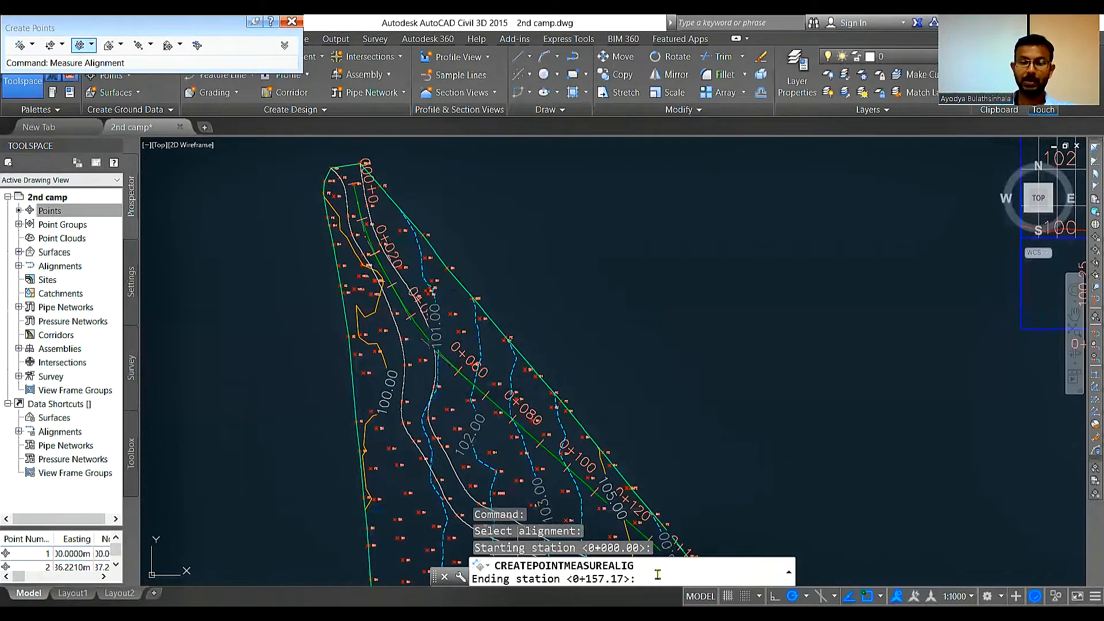
key(Return)
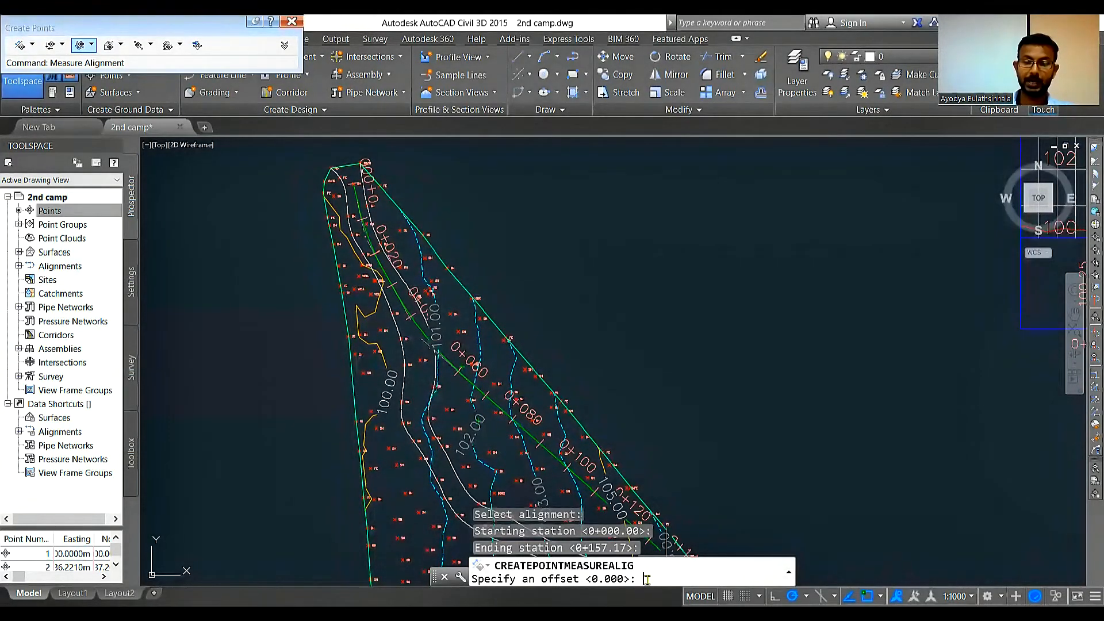
key(Return)
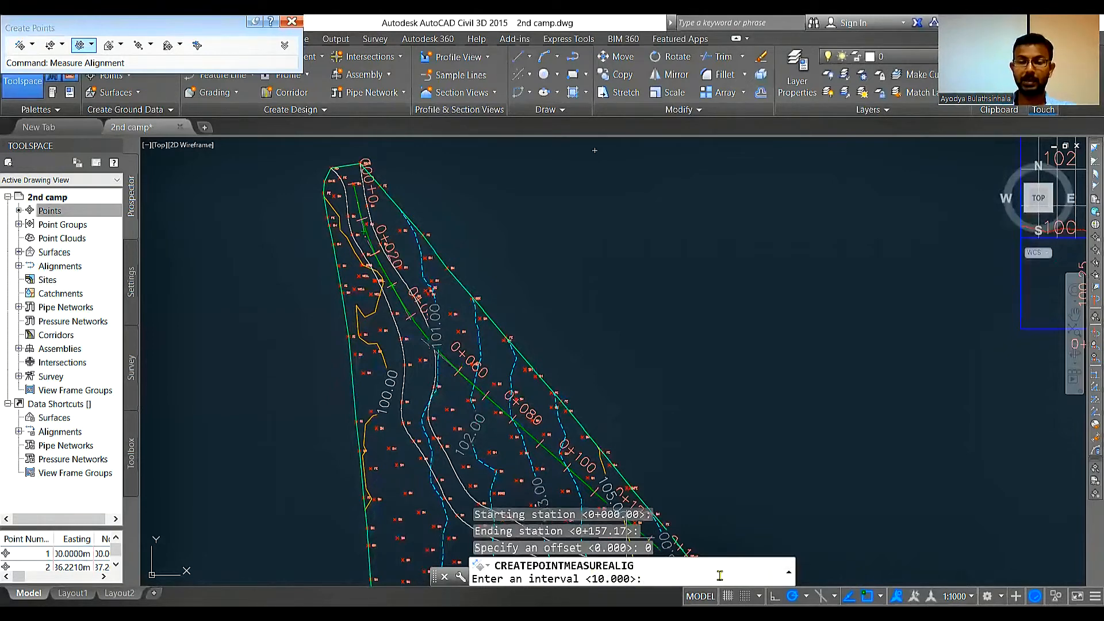
key(Return)
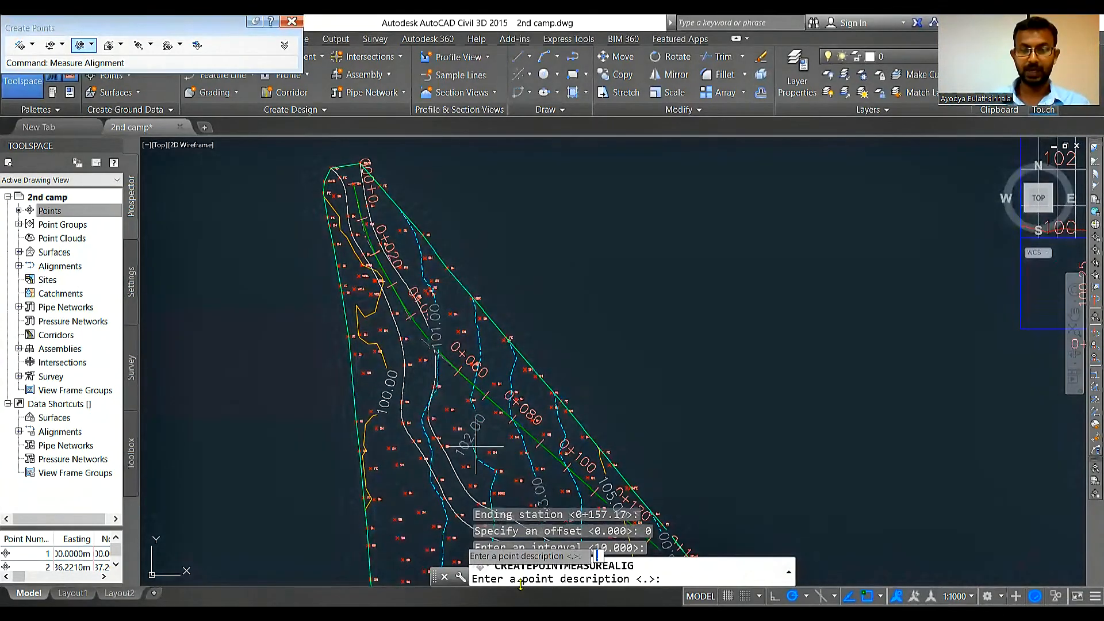
Step: Describe every measured point as DCL, complete the points along the alignment, and close the point creation tools
scroll(385, 267, up, 2)
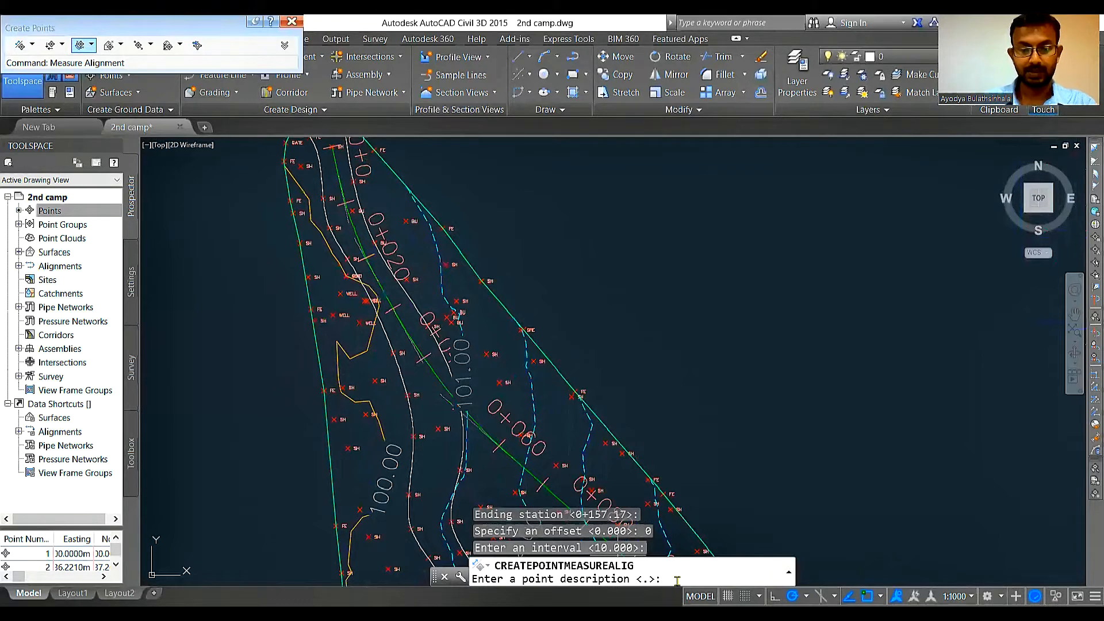
text(D)
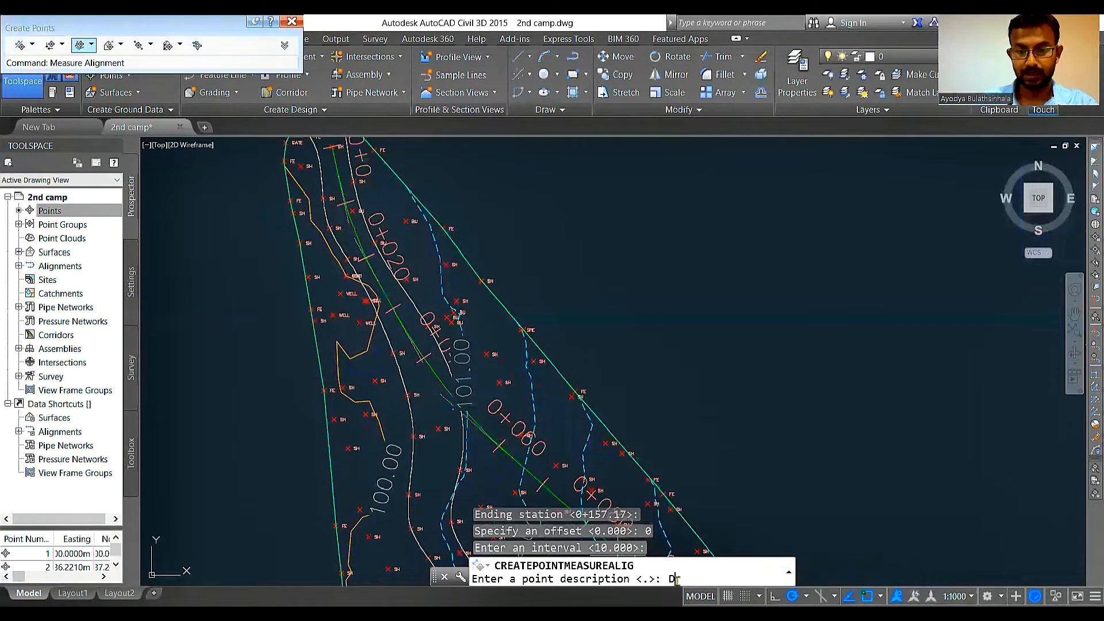
text(CL)
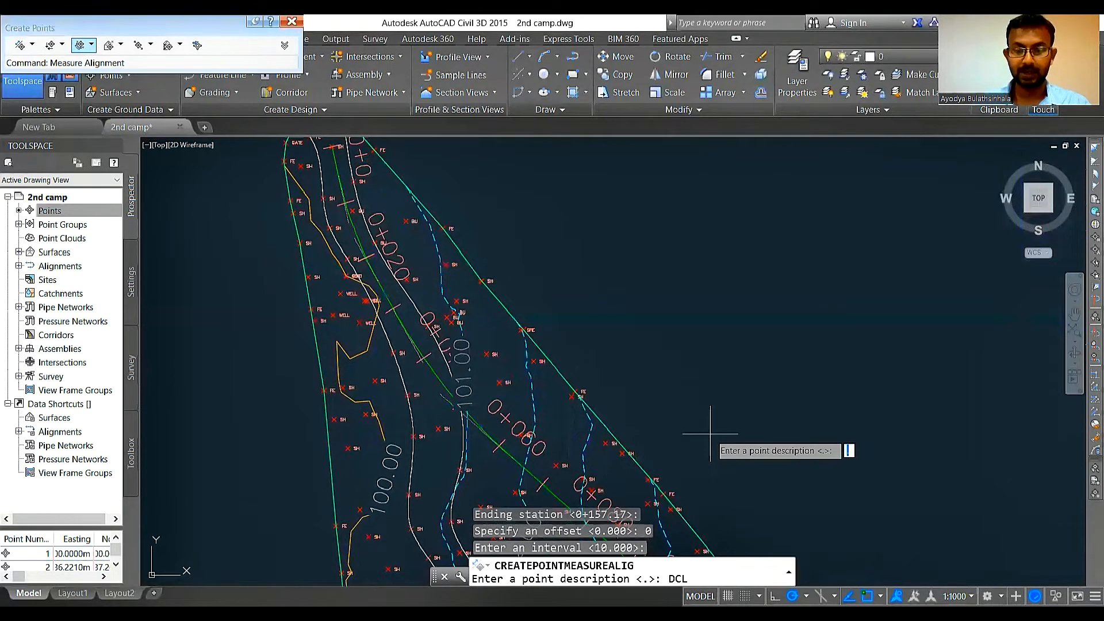
key(Return)
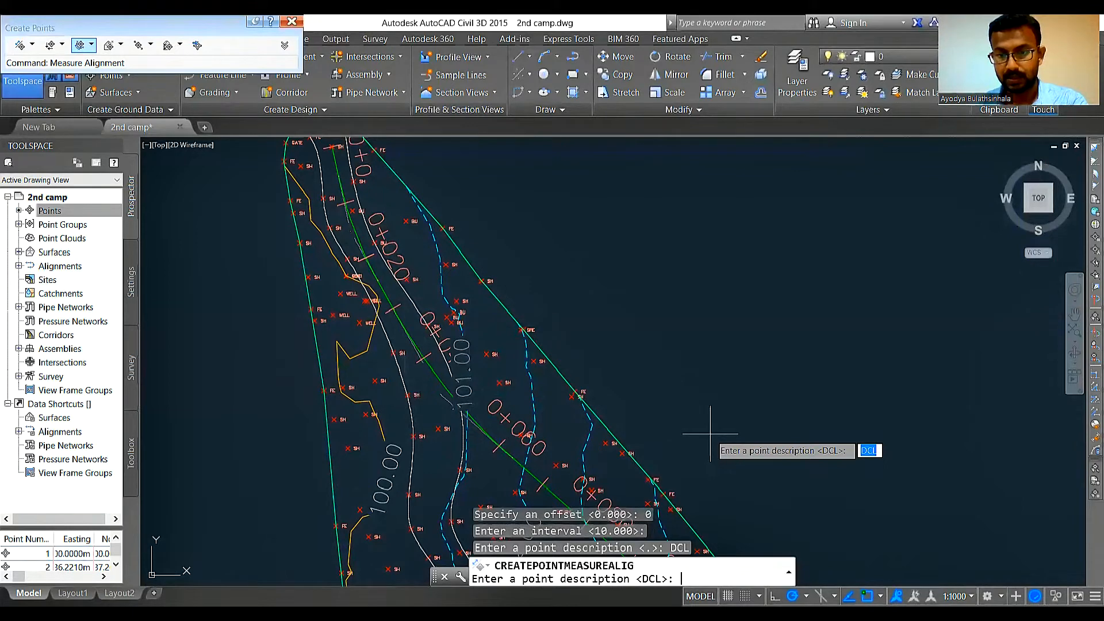
key(Return)
key(Return)
key(Return)
key(Return)
key(Return)
key(Return)
key(Return)
key(Return)
key(Return)
key(Return)
key(Return)
key(Return)
key(Return)
key(Return)
key(Return)
key(Return)
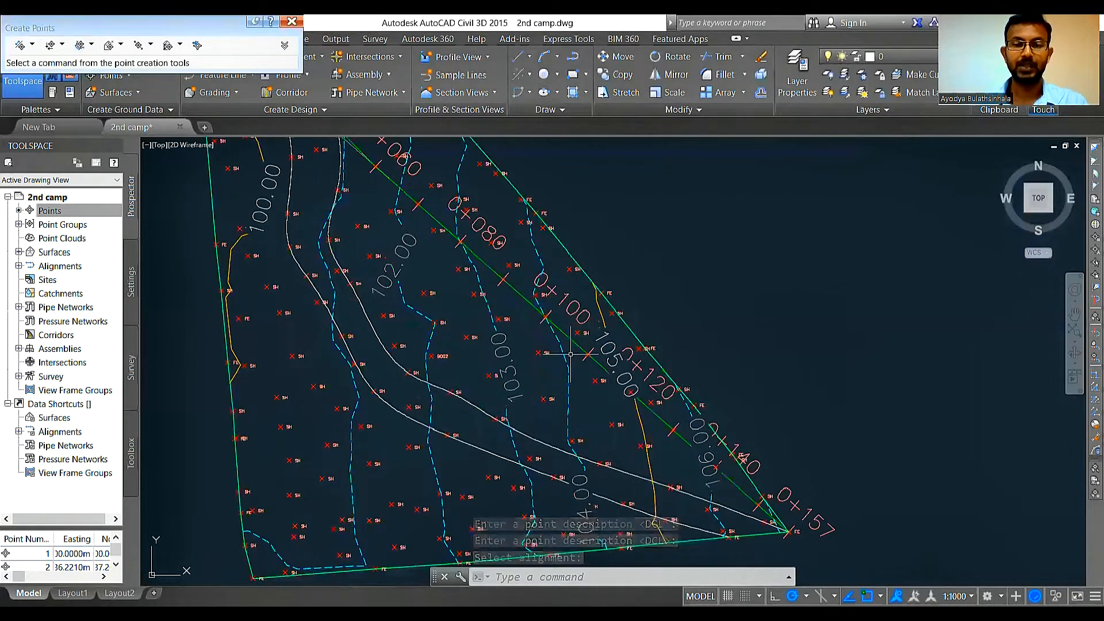
scroll(444, 217, down, 5)
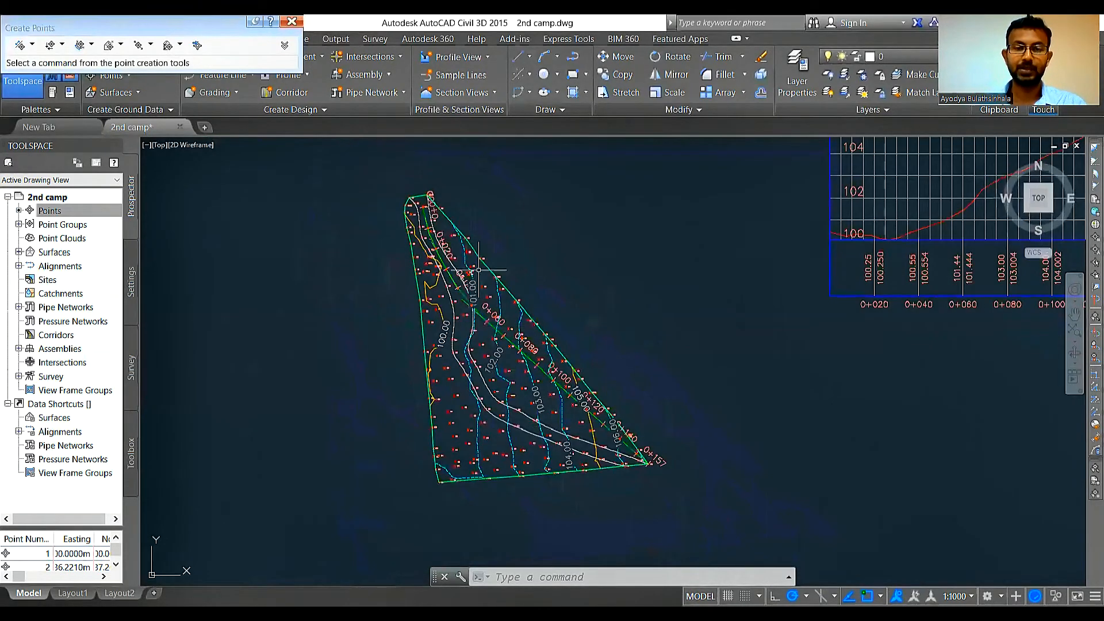
scroll(455, 253, up, 5)
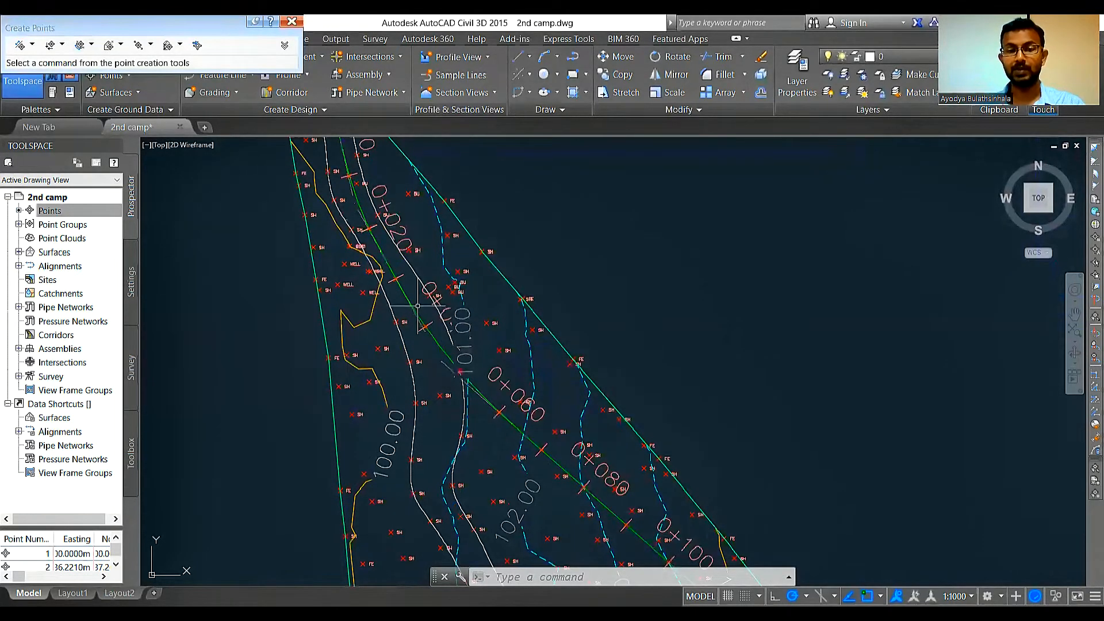
mouse_move(411, 306)
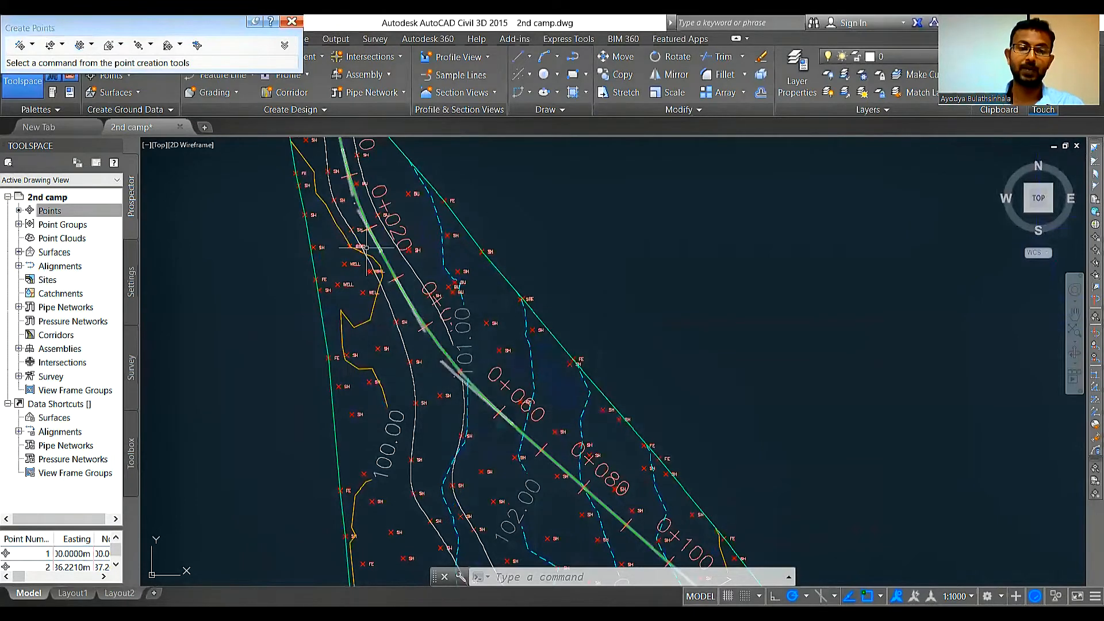
click(353, 195)
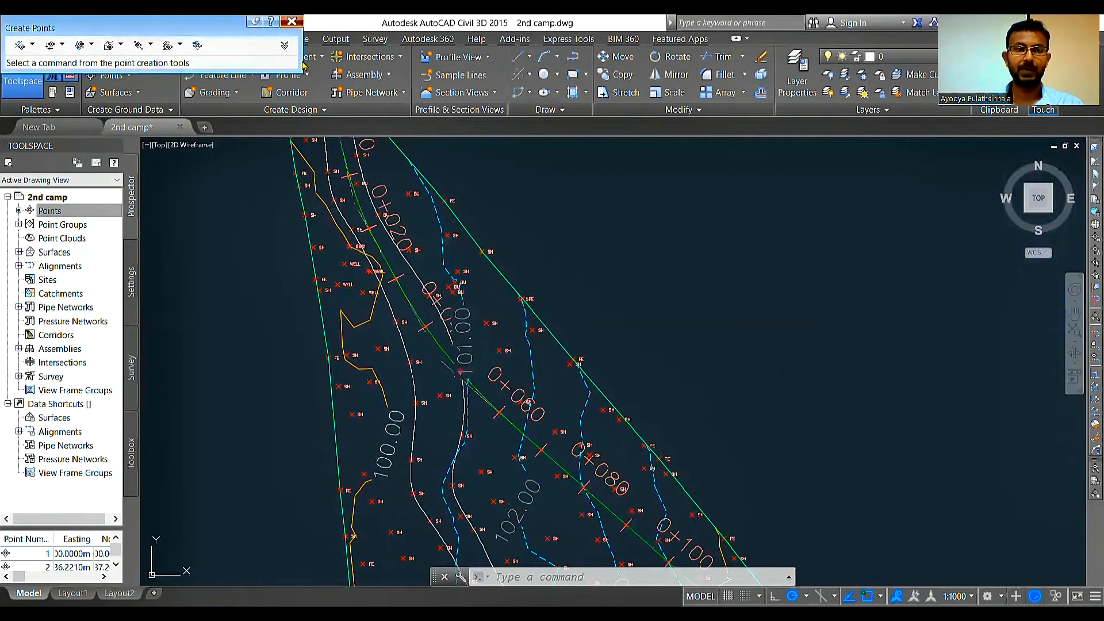
click(291, 21)
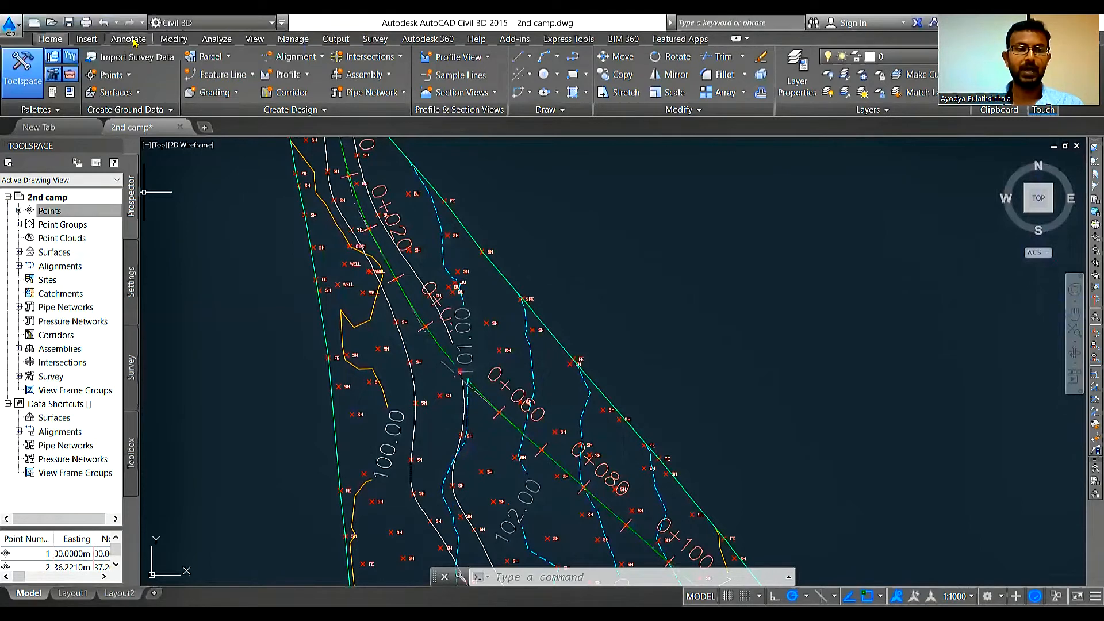
Step: Start a point table using the PNEZD format style, split at a maximum of 20 rows per table
click(130, 39)
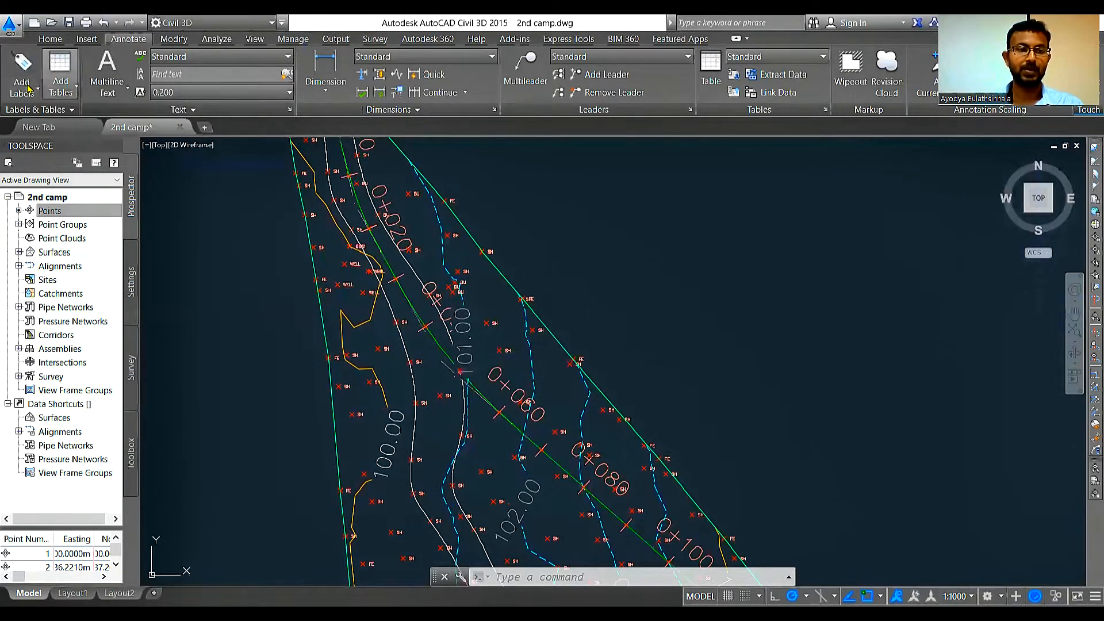
click(69, 89)
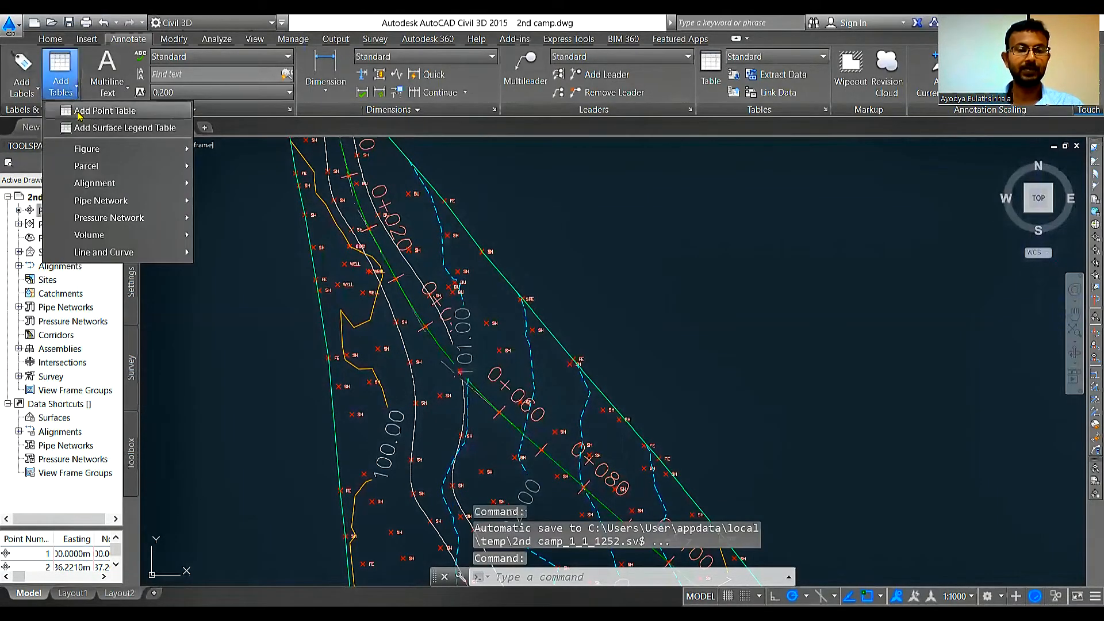
click(116, 111)
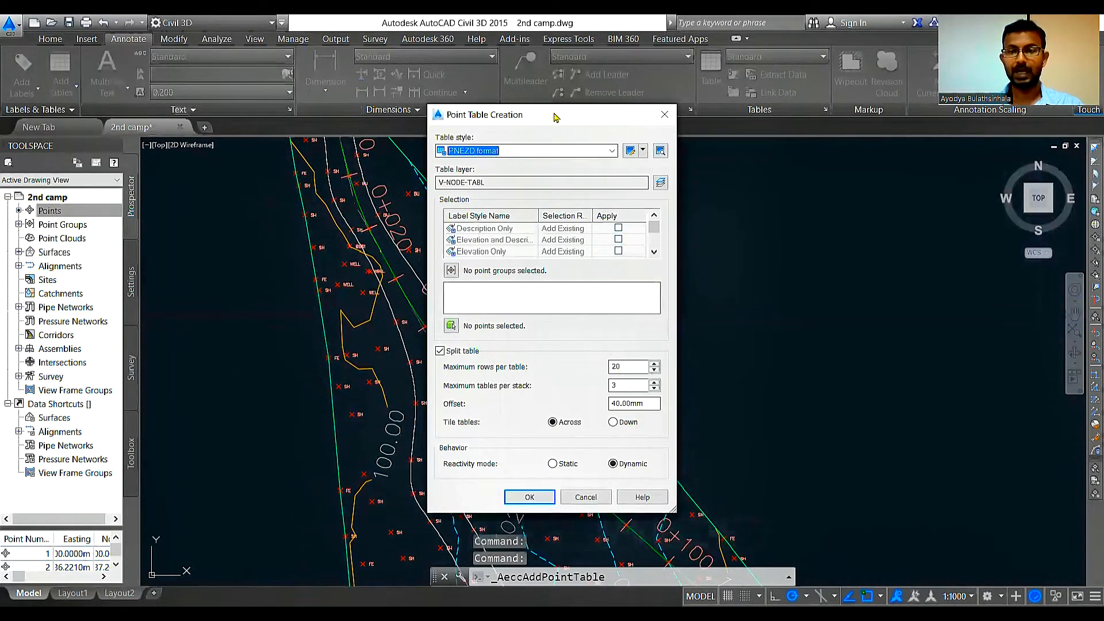
drag(555, 118, 810, 76)
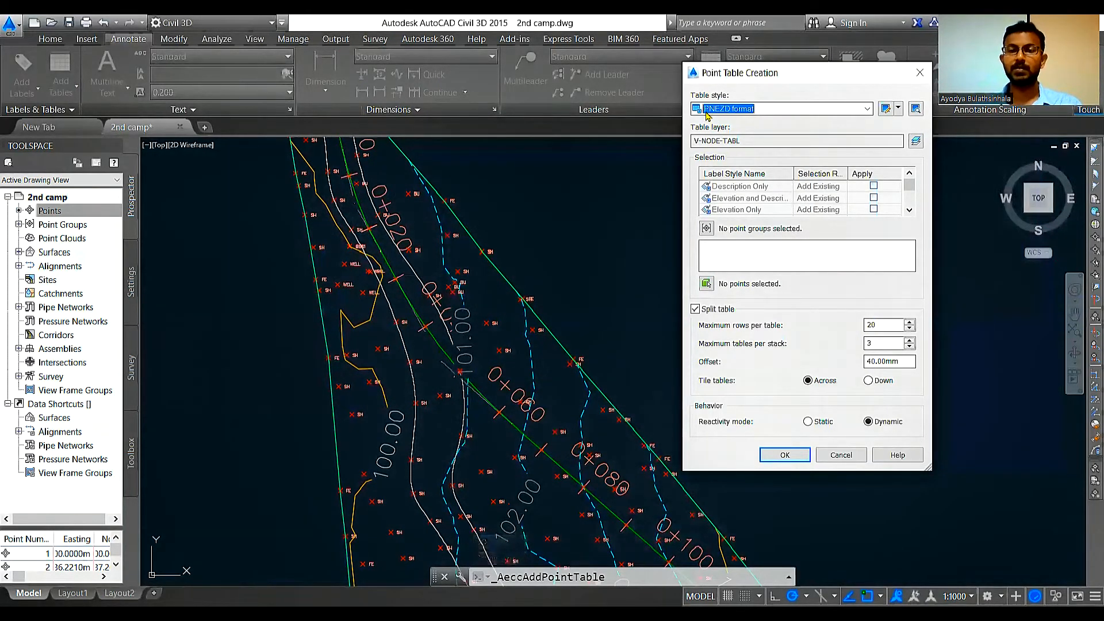
click(773, 109)
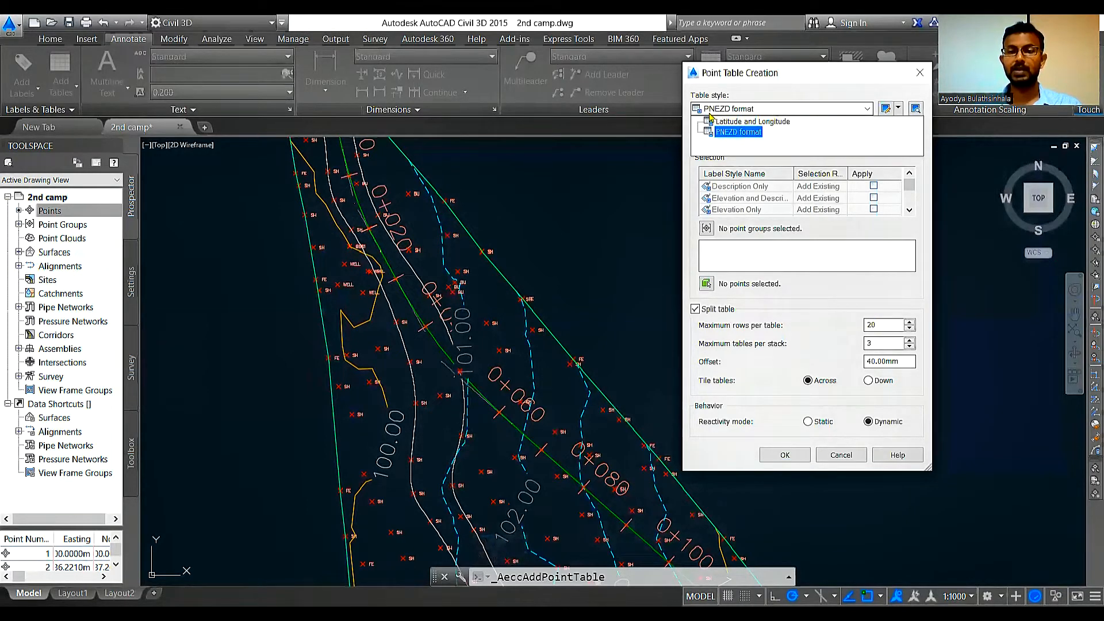
click(710, 112)
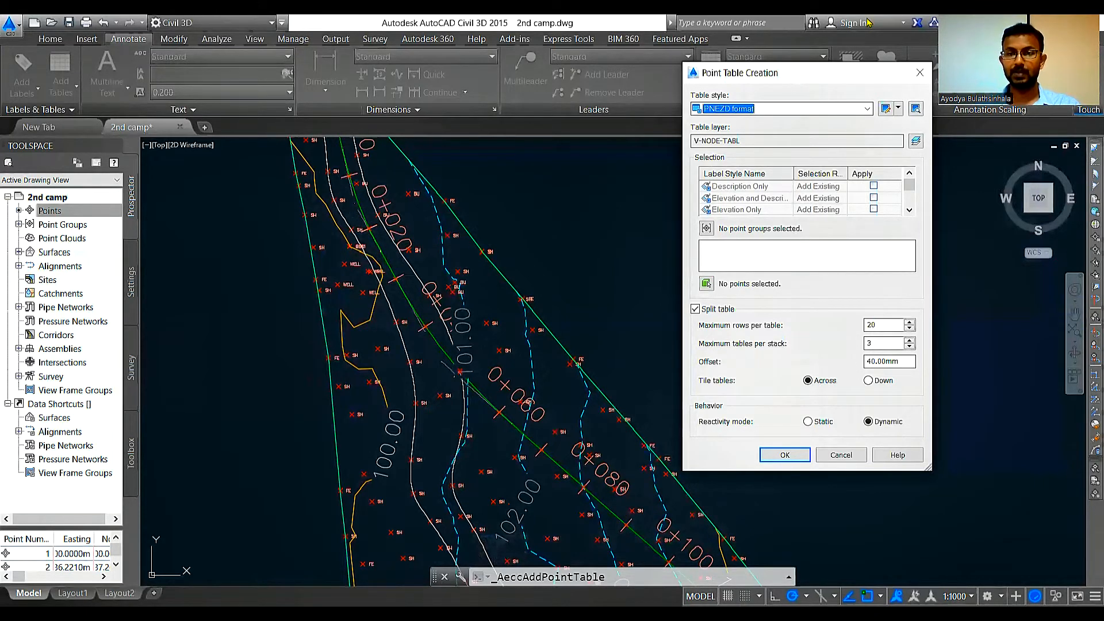
drag(895, 68, 868, 23)
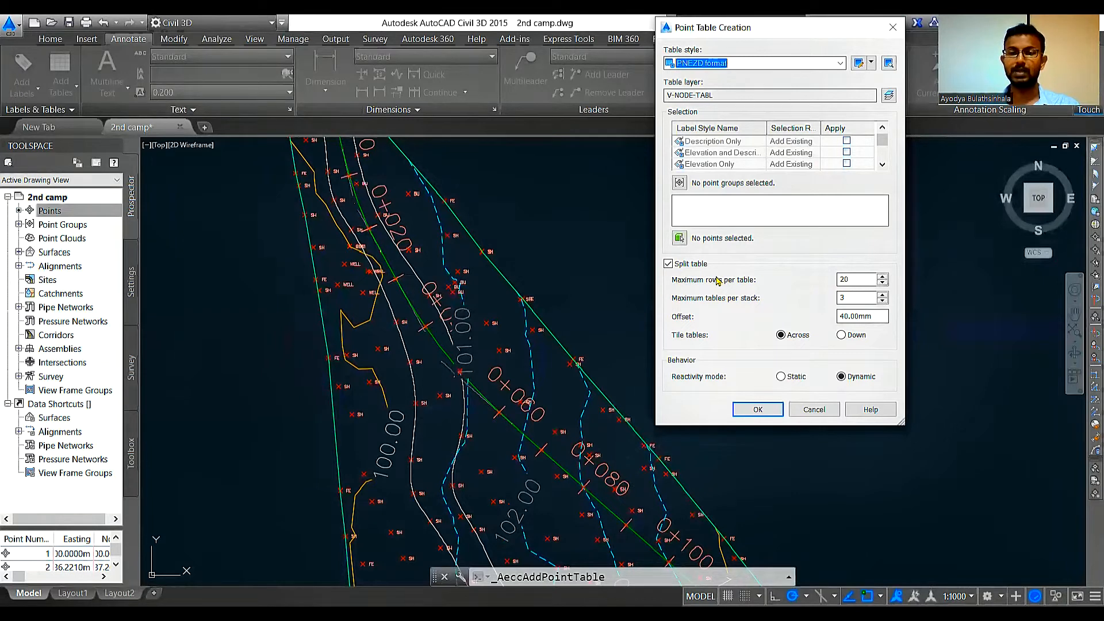
click(883, 277)
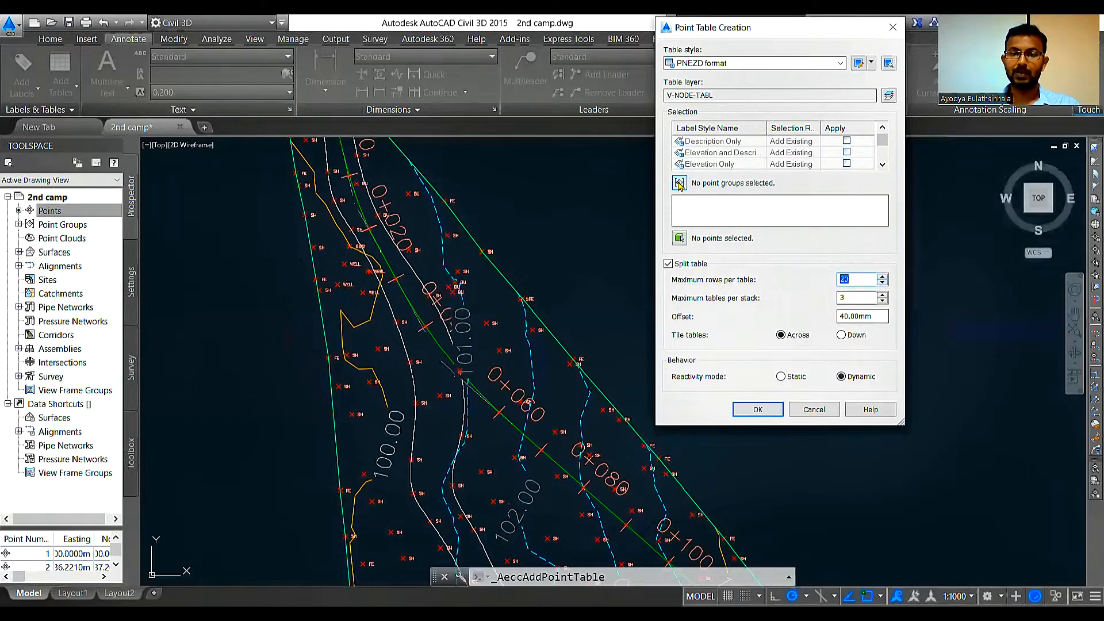
Step: Select the points along the alignment for the point table and place the table below the profile view
click(679, 238)
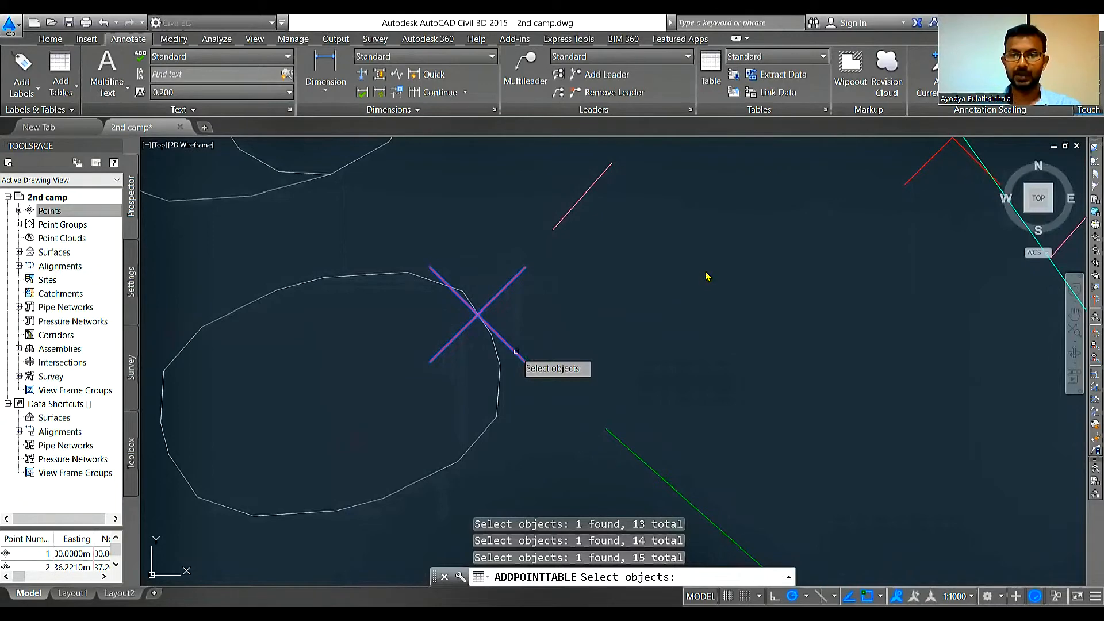
key(Return)
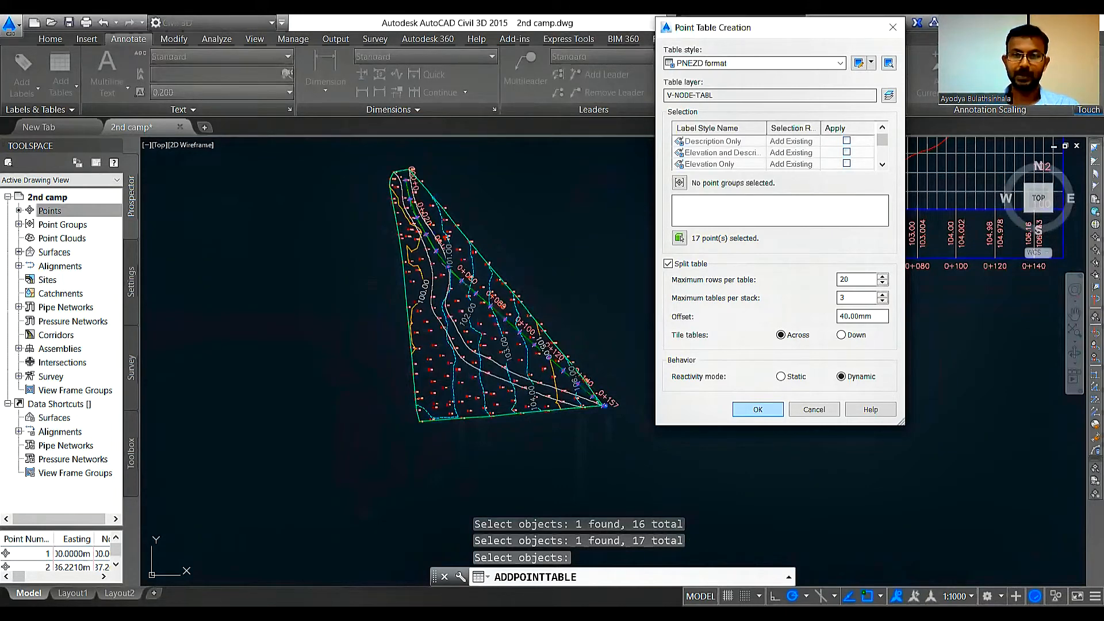
key(Return)
Step: Examine the point table's elevations, coordinates and descriptions against the points along the alignment in the surface plan
scroll(464, 262, up, 6)
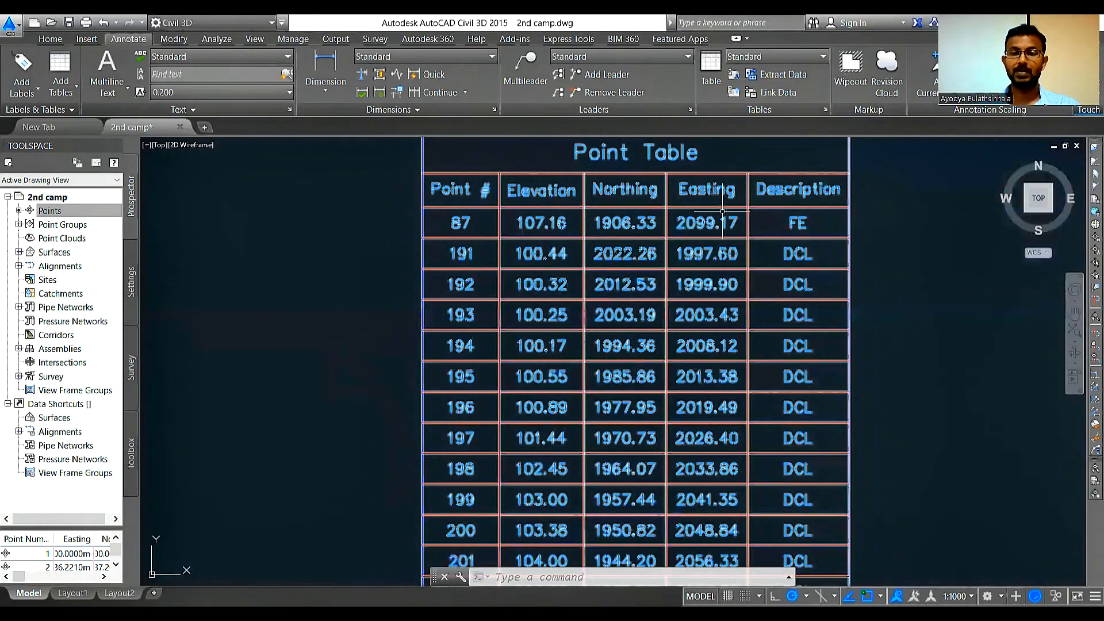
scroll(587, 216, down, 4)
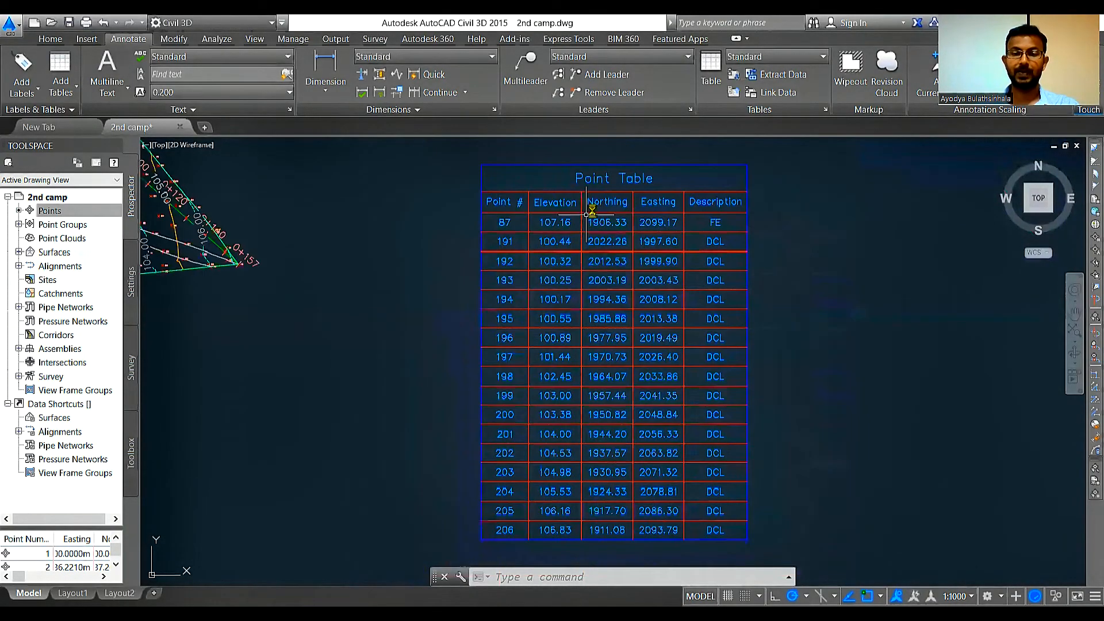
scroll(586, 209, up, 2)
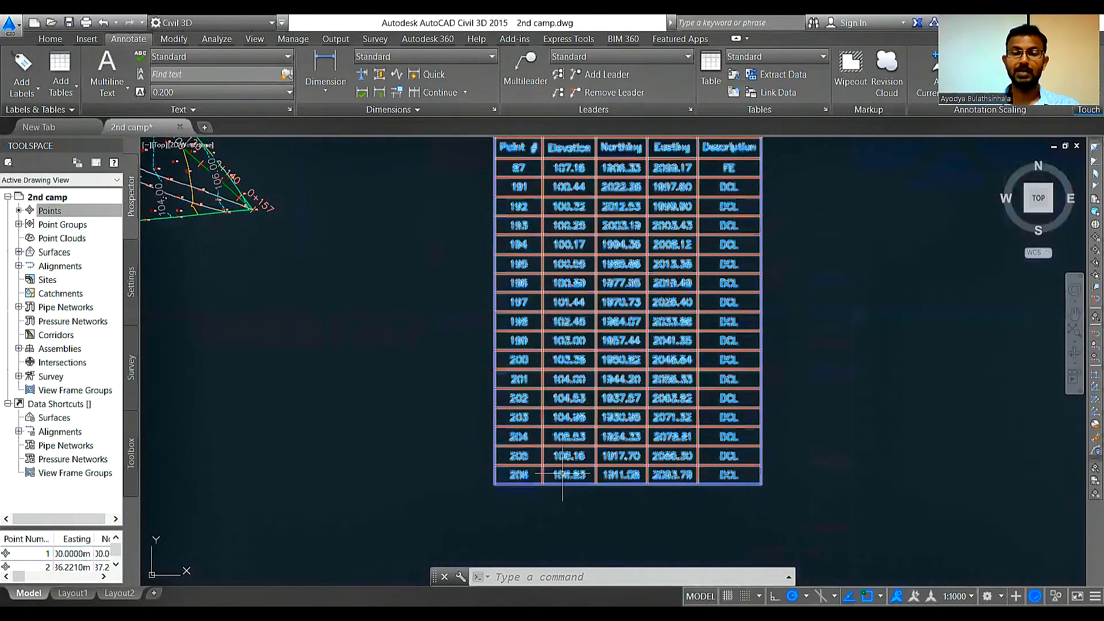
scroll(712, 498, down, 2)
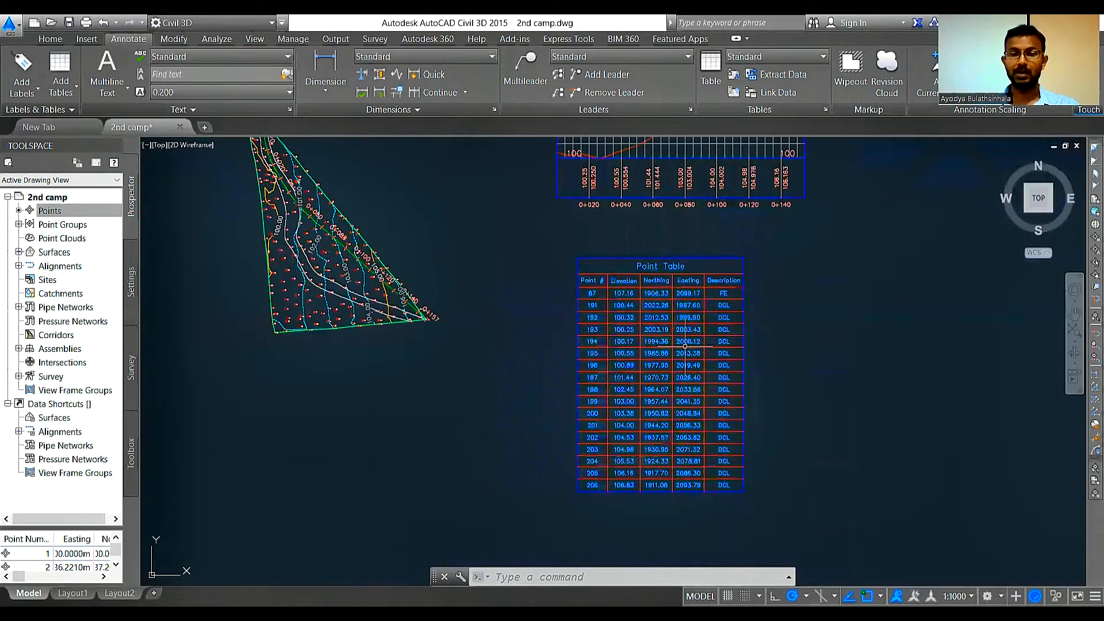
scroll(290, 172, up, 2)
scroll(293, 175, up, 2)
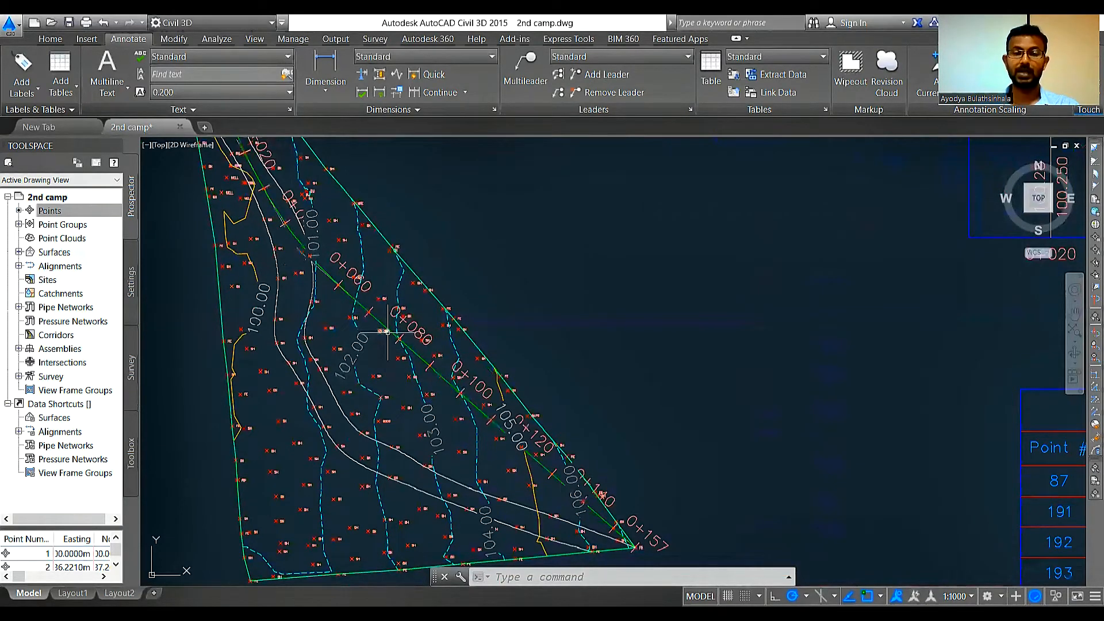
scroll(554, 277, down, 2)
scroll(555, 277, down, 2)
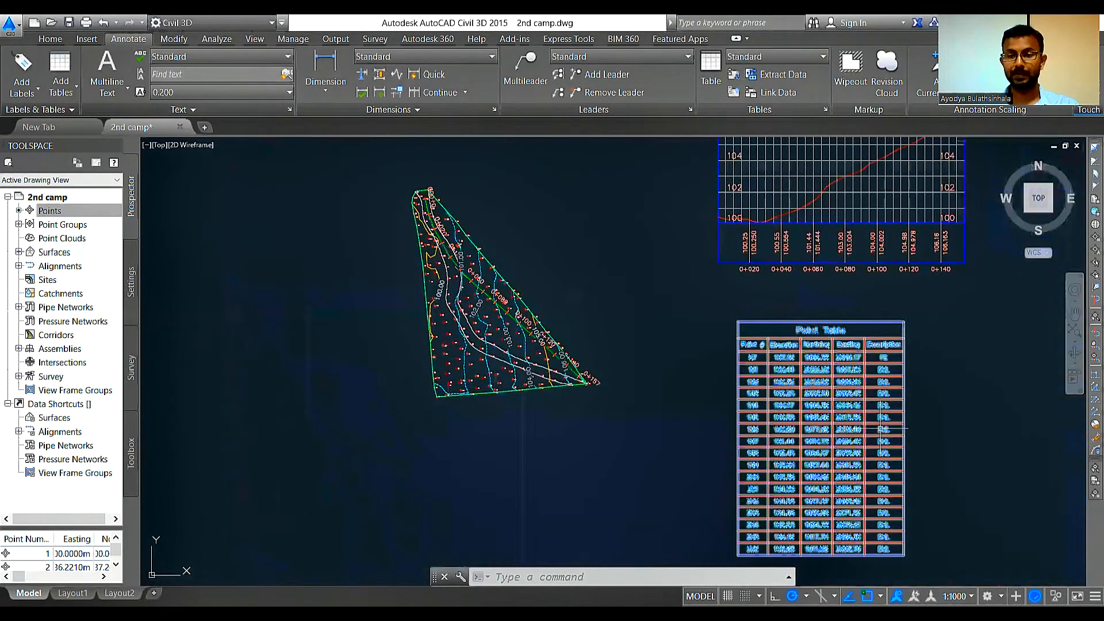
scroll(890, 431, up, 2)
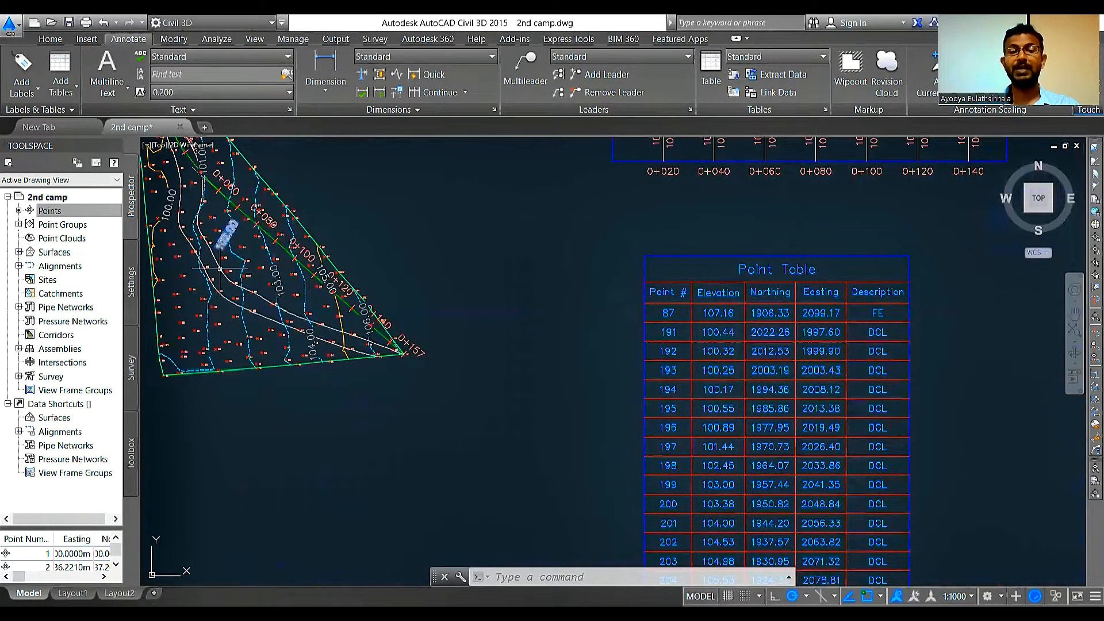
scroll(837, 355, down, 2)
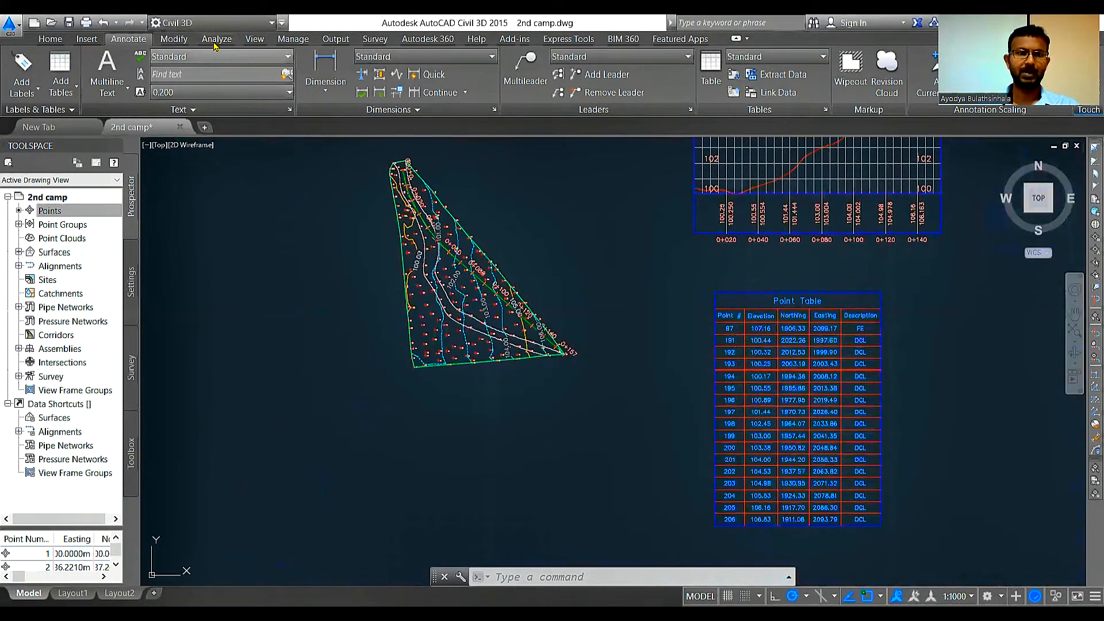
Step: Switch the workspace to Drafting & Annotation
click(207, 23)
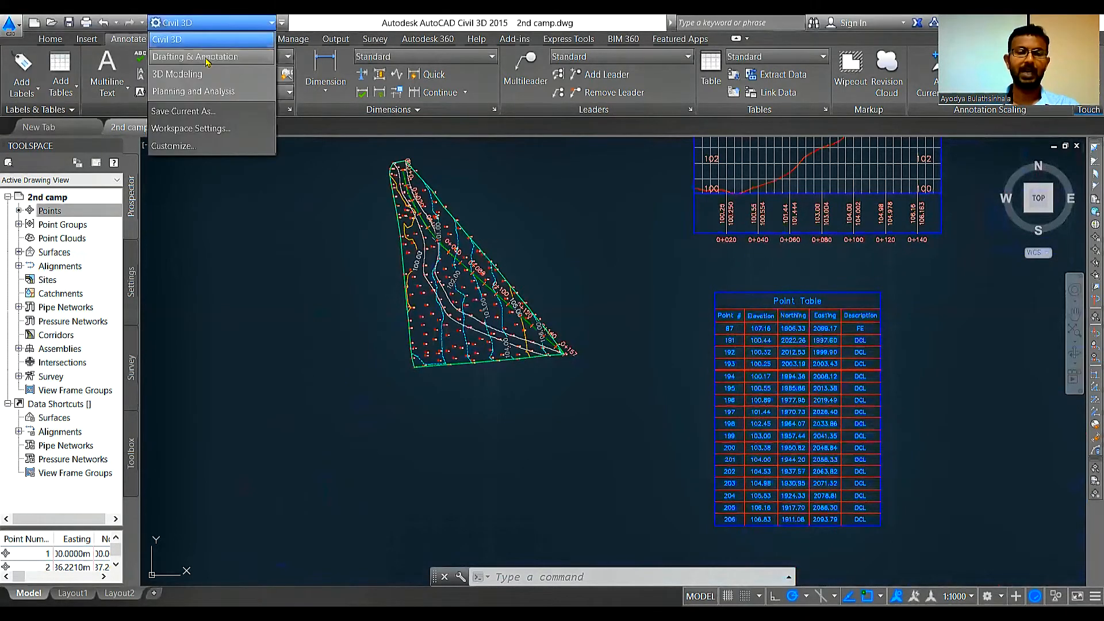
click(196, 56)
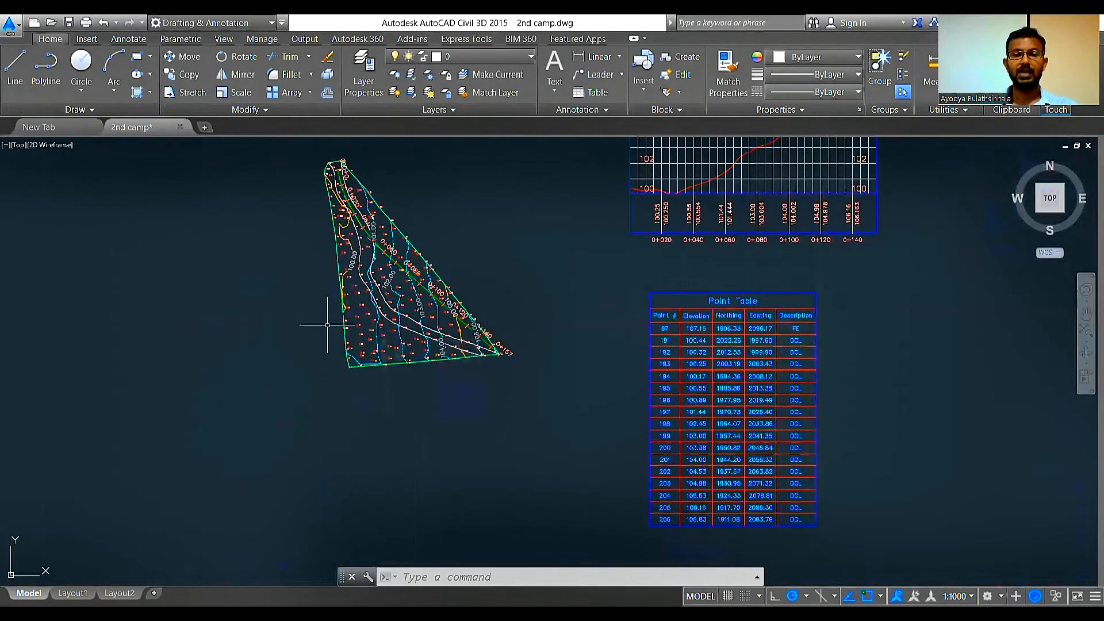
scroll(349, 300, up, 2)
scroll(349, 300, up, 4)
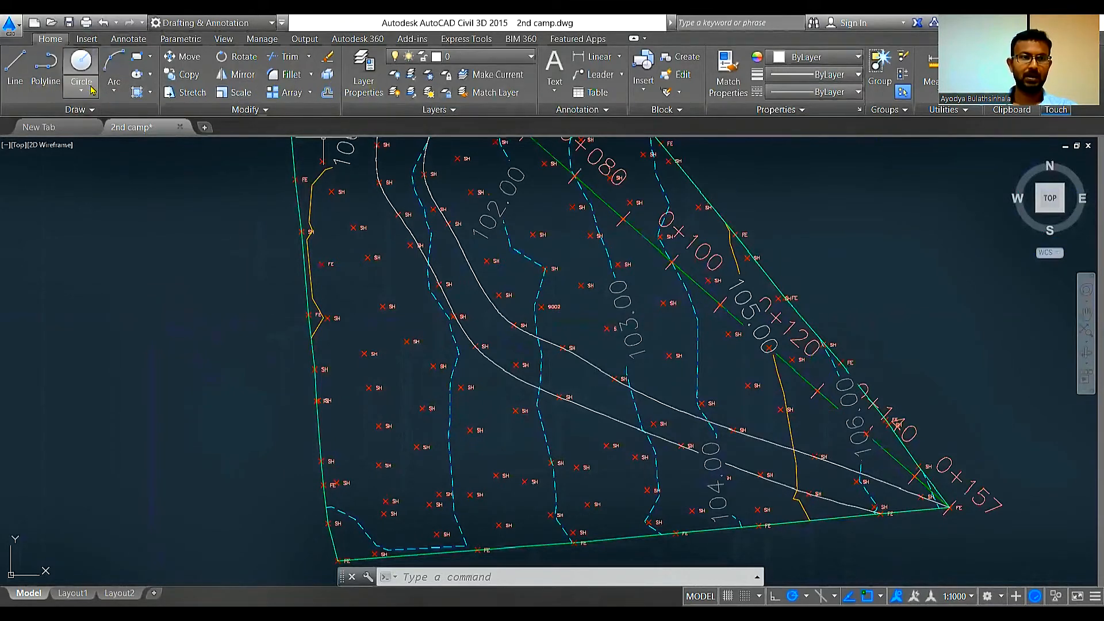
Step: Draw a rectangle as a building outline in the southwest part of the surface plan, just inside the west boundary
click(92, 109)
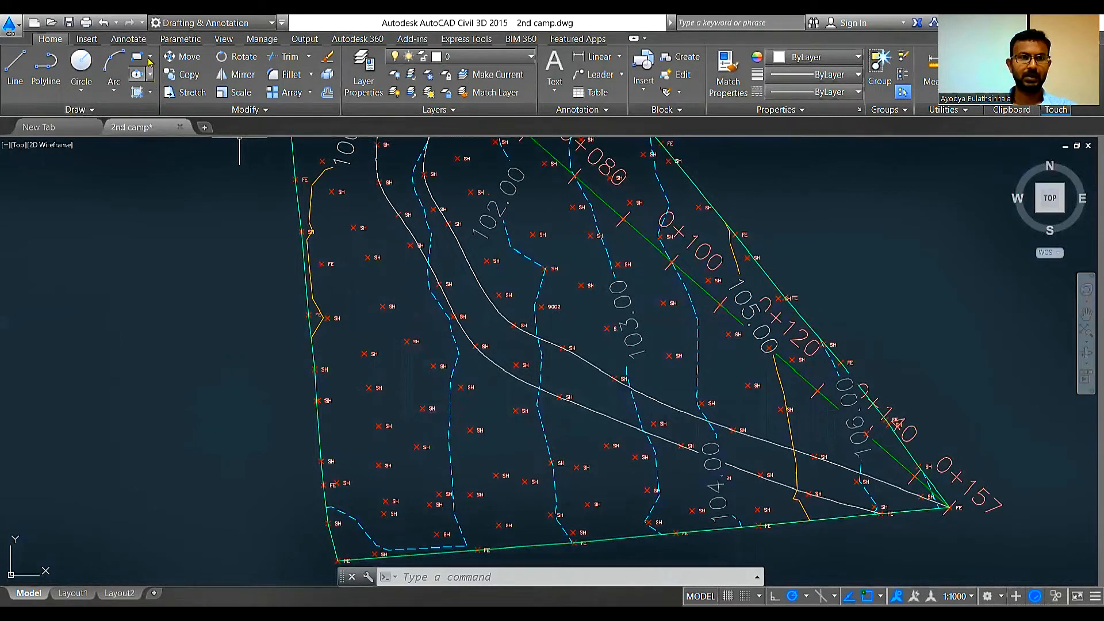
click(150, 56)
click(151, 86)
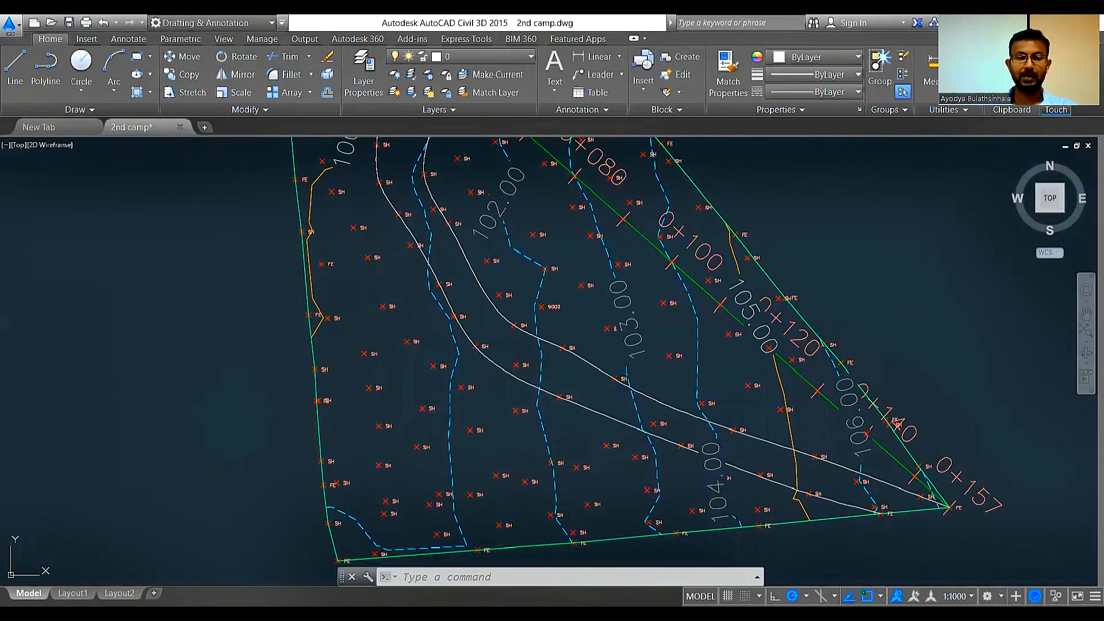
click(339, 362)
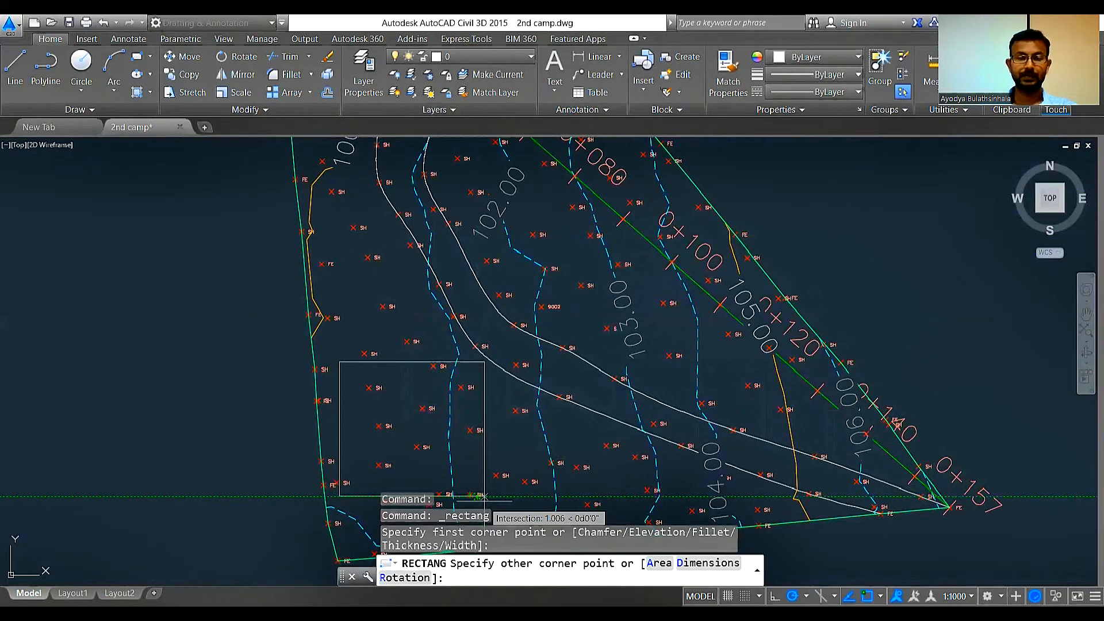
click(483, 496)
scroll(420, 440, up, 2)
scroll(457, 263, down, 1)
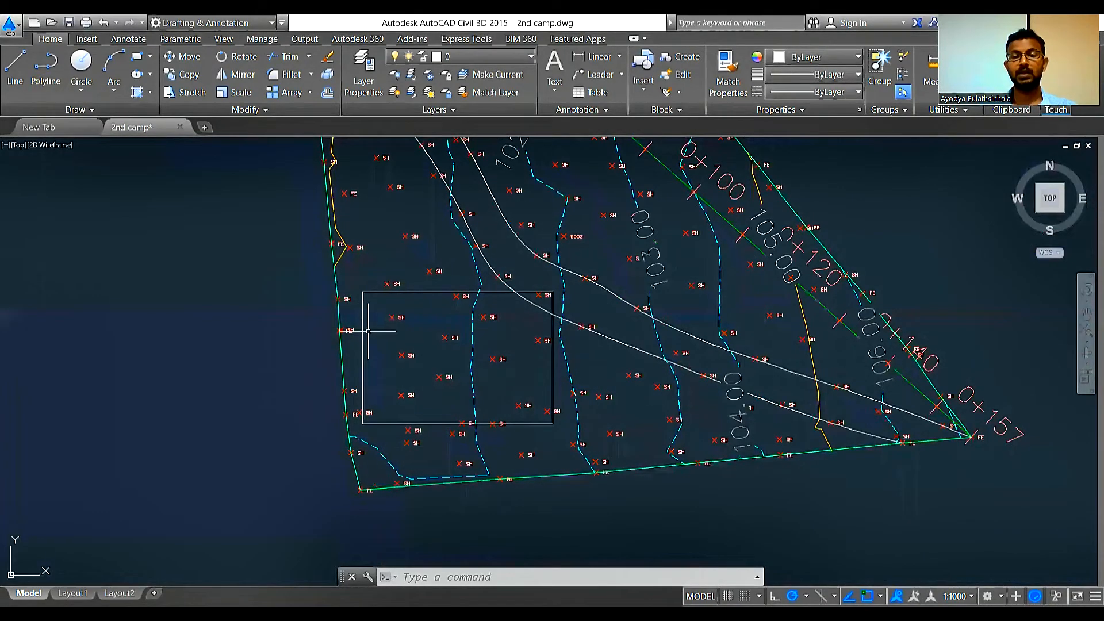
scroll(368, 331, down, 2)
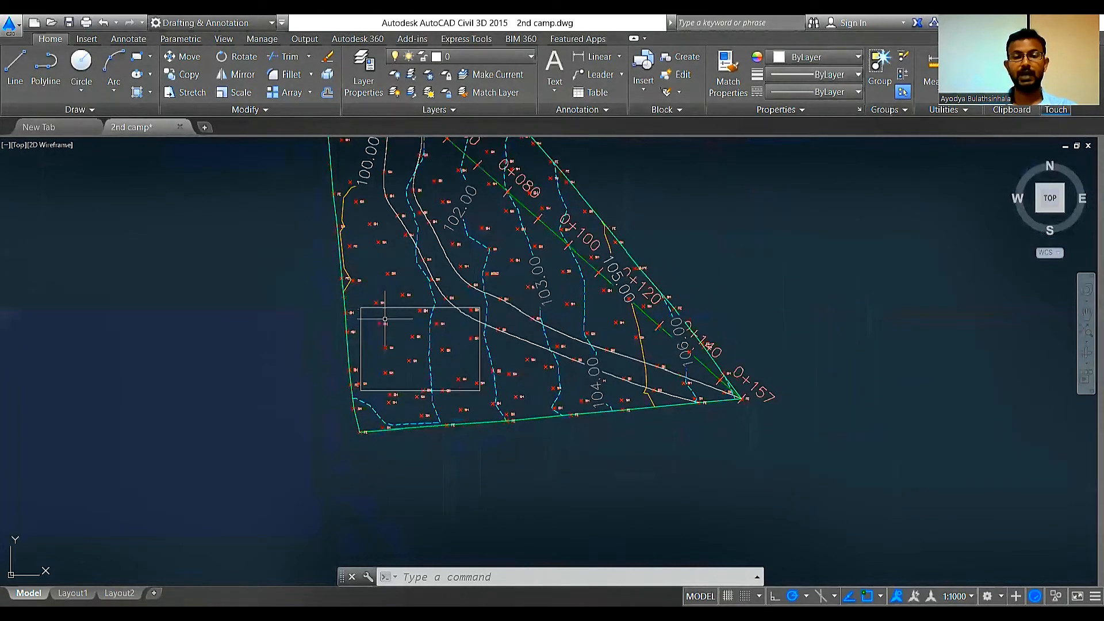
scroll(377, 384, up, 2)
scroll(377, 384, up, 2)
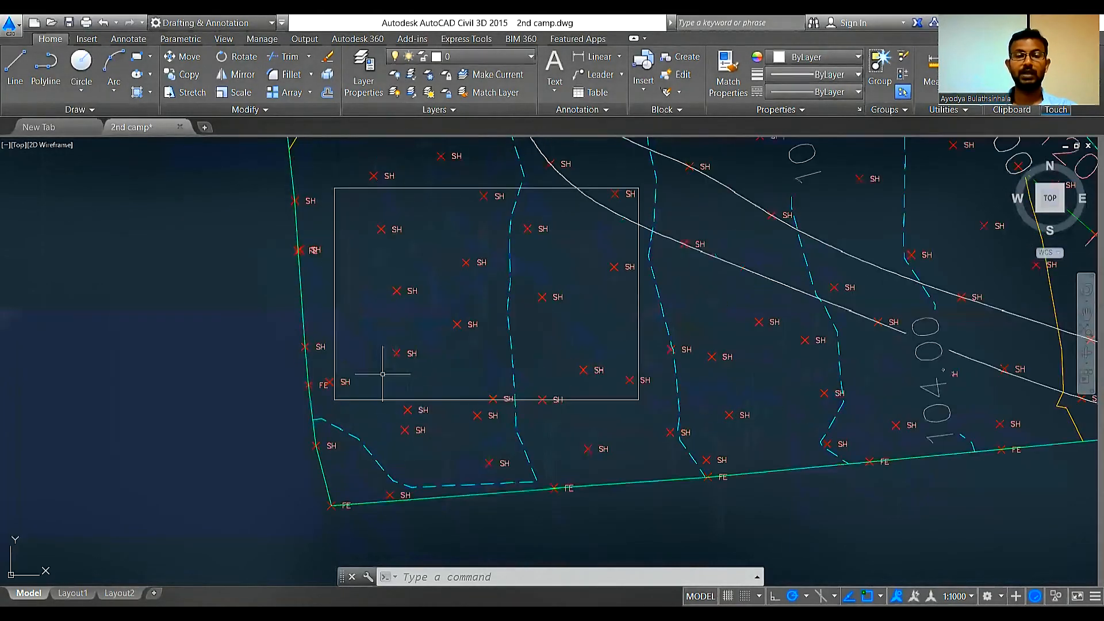
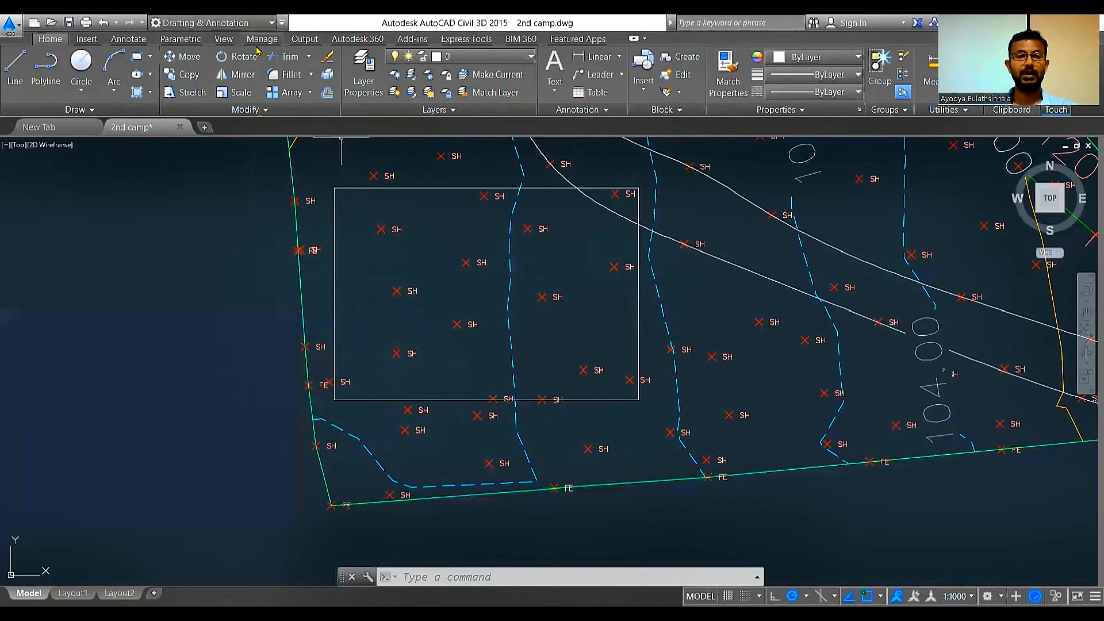
Step: Switch the workspace to Civil 3D and start manual point creation at the building rectangle's northwest corner
click(210, 22)
click(214, 48)
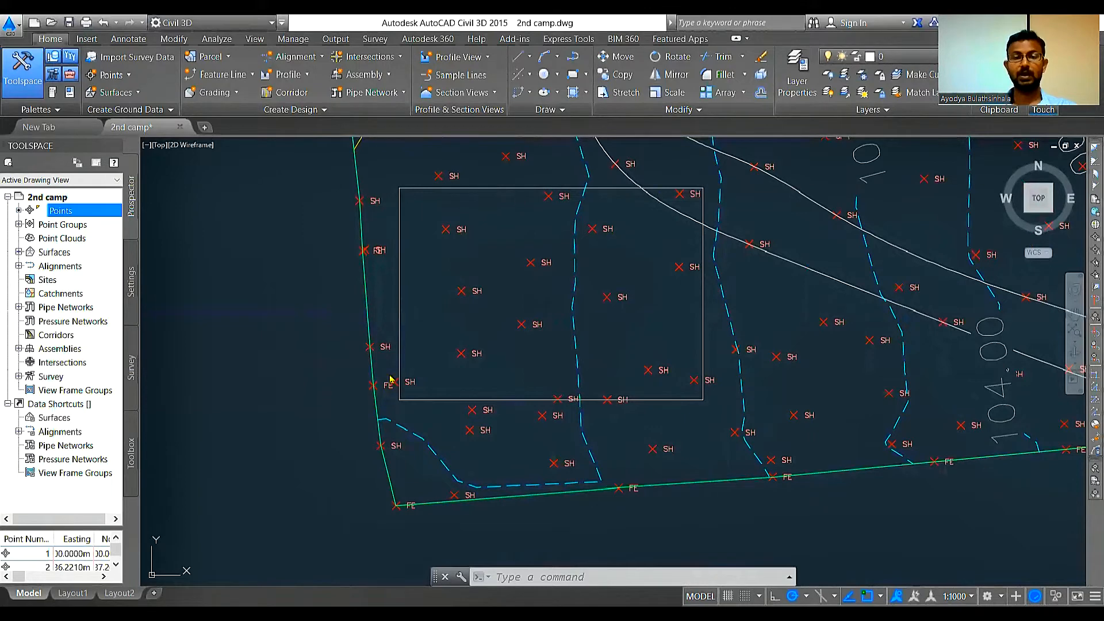
click(111, 75)
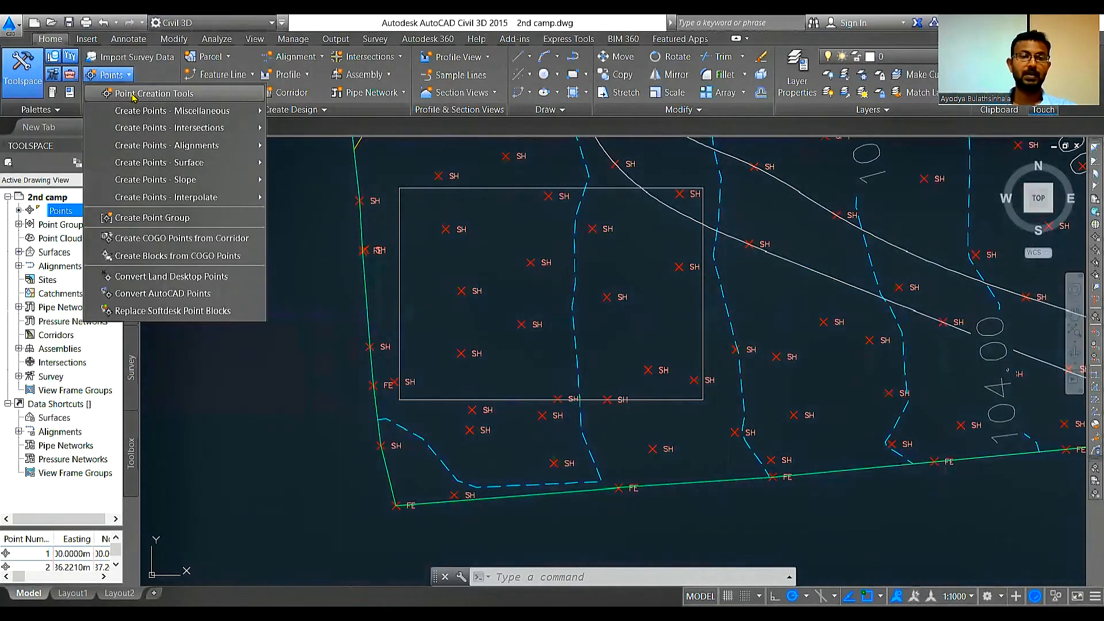
click(133, 94)
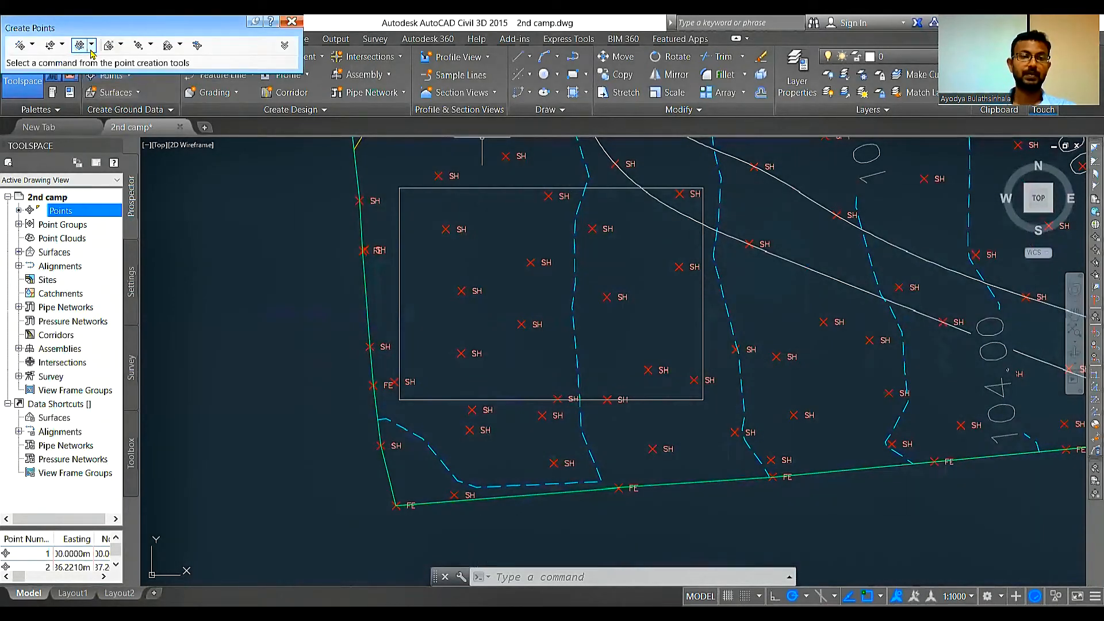
click(91, 51)
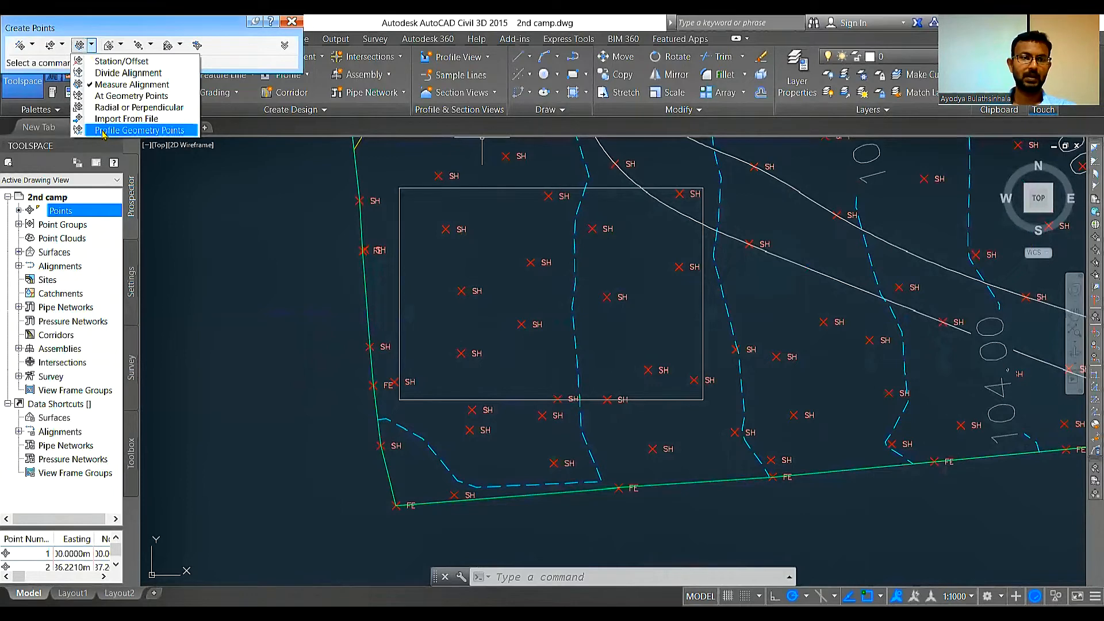
click(33, 45)
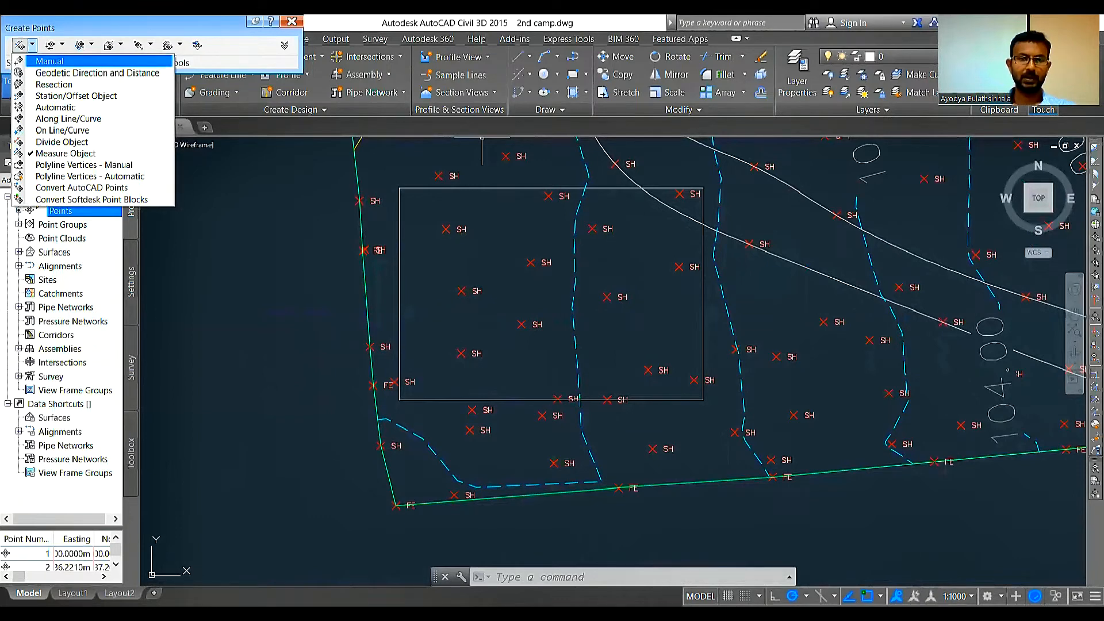
click(58, 61)
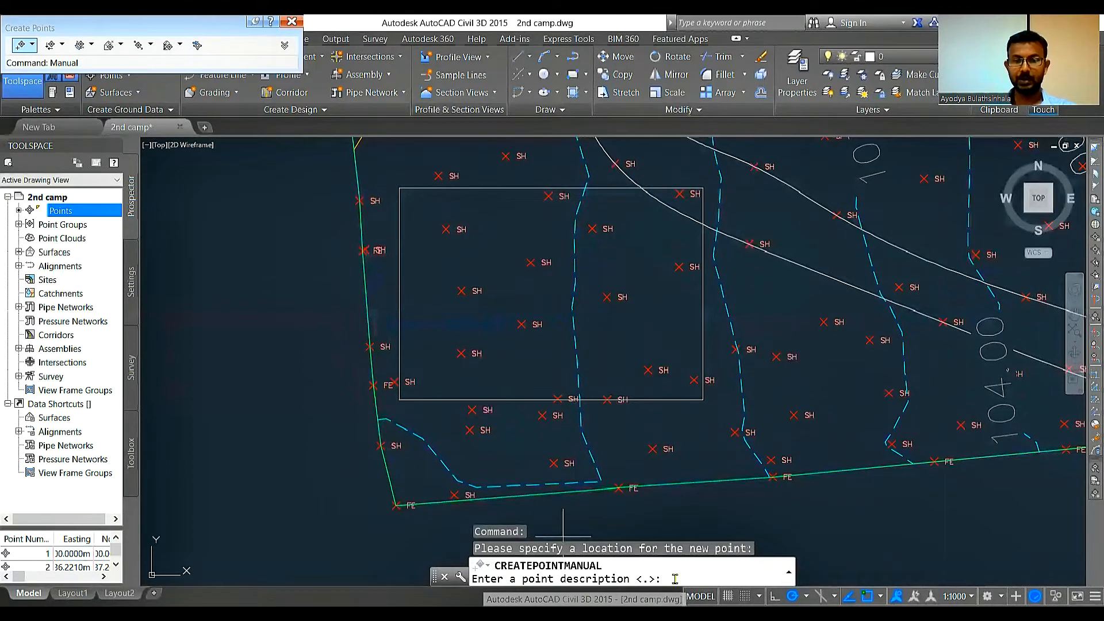
Step: Give the point at the rectangle's northwest corner the description BDE and an elevation of 100.5 m
text(B)
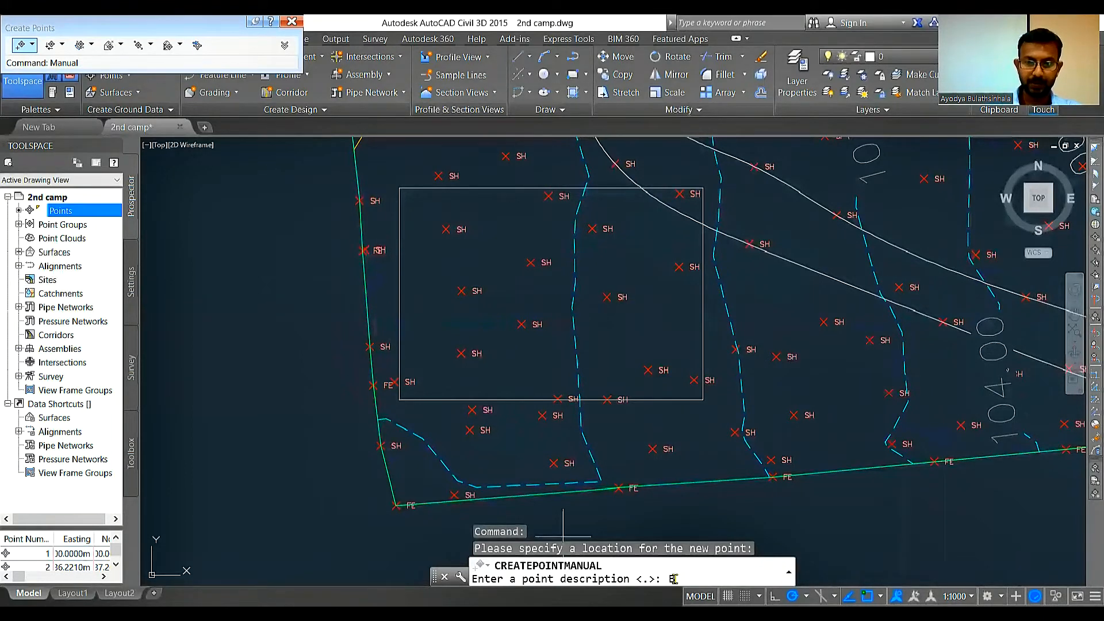
text(D)
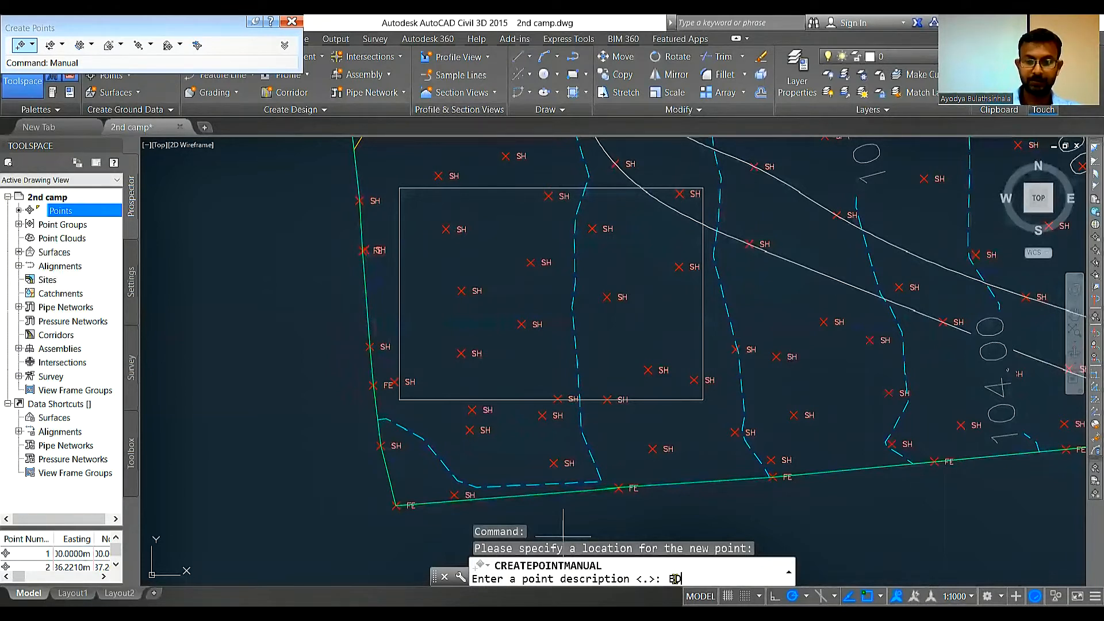
text(E)
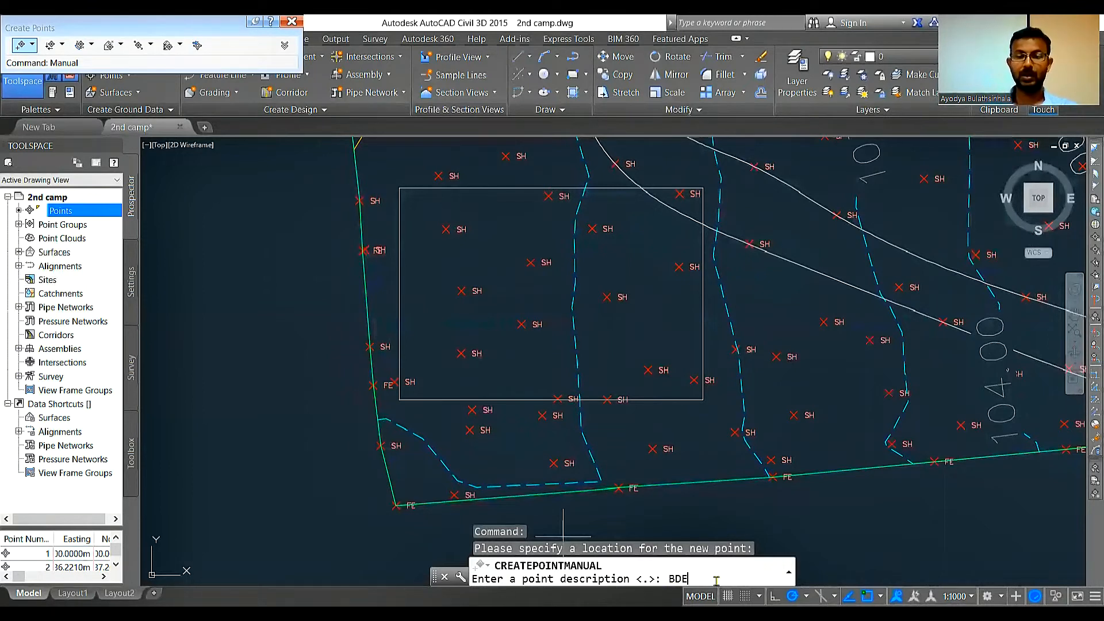
key(Return)
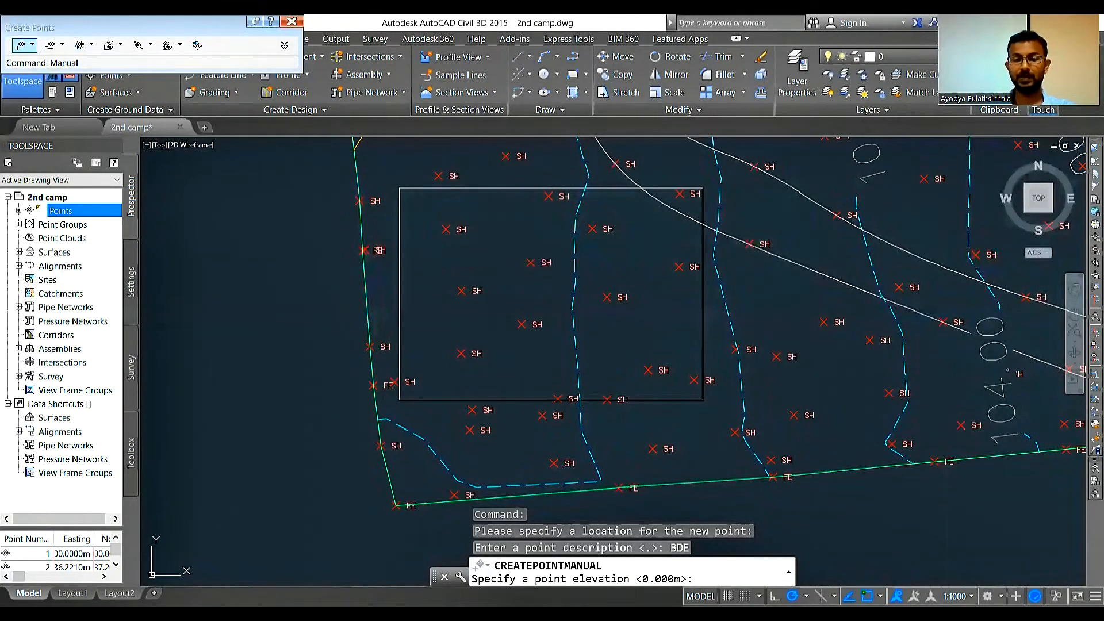
scroll(689, 538, down, 2)
text(1)
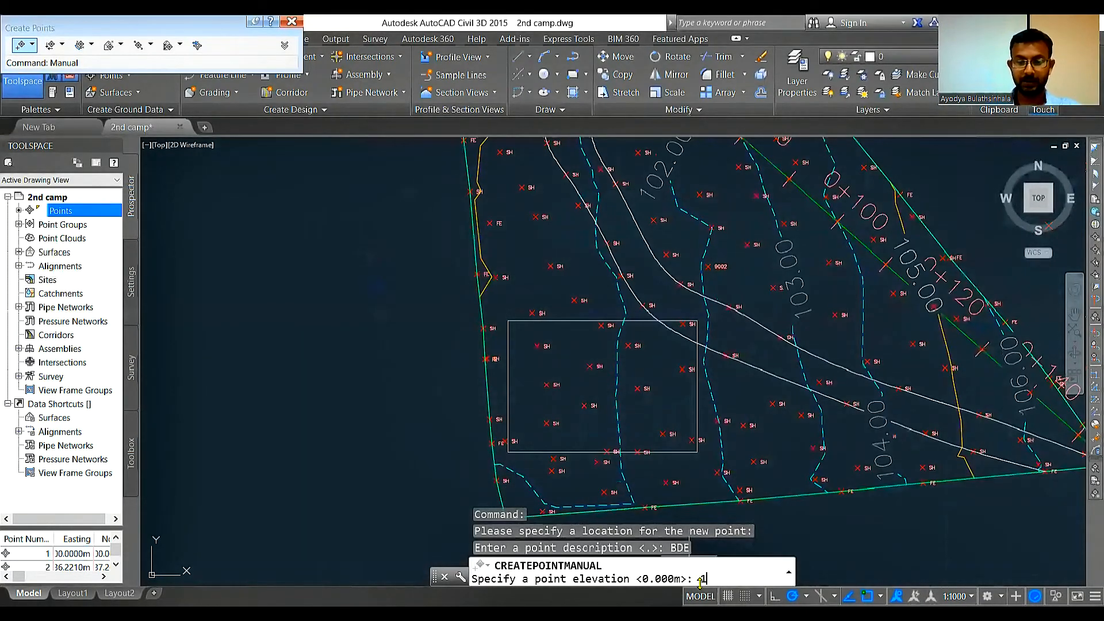
text(-00.5)
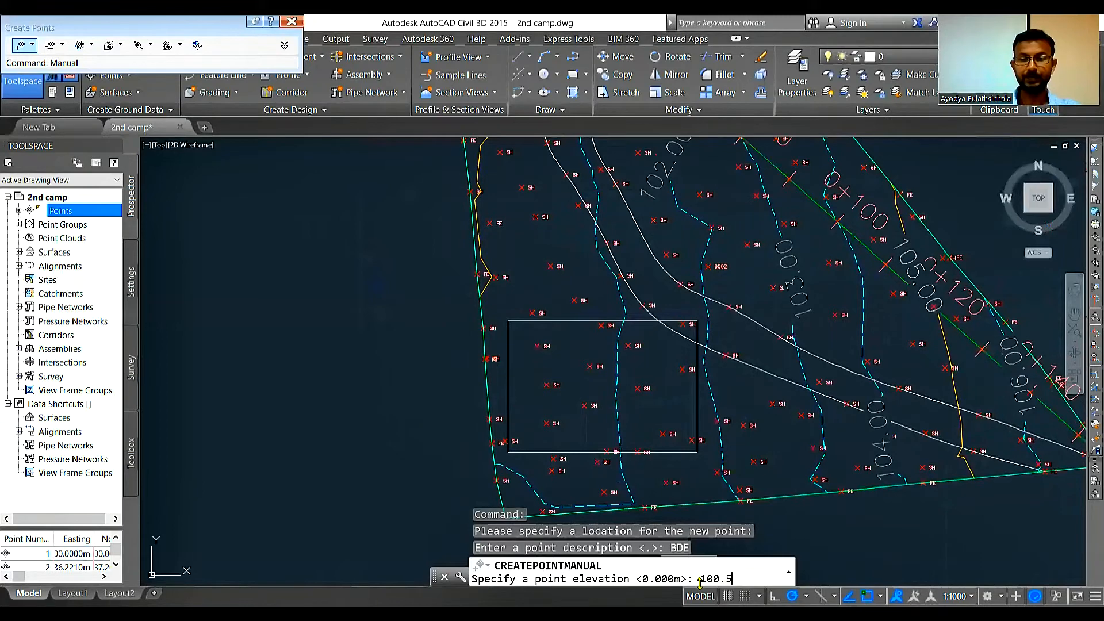
key(Return)
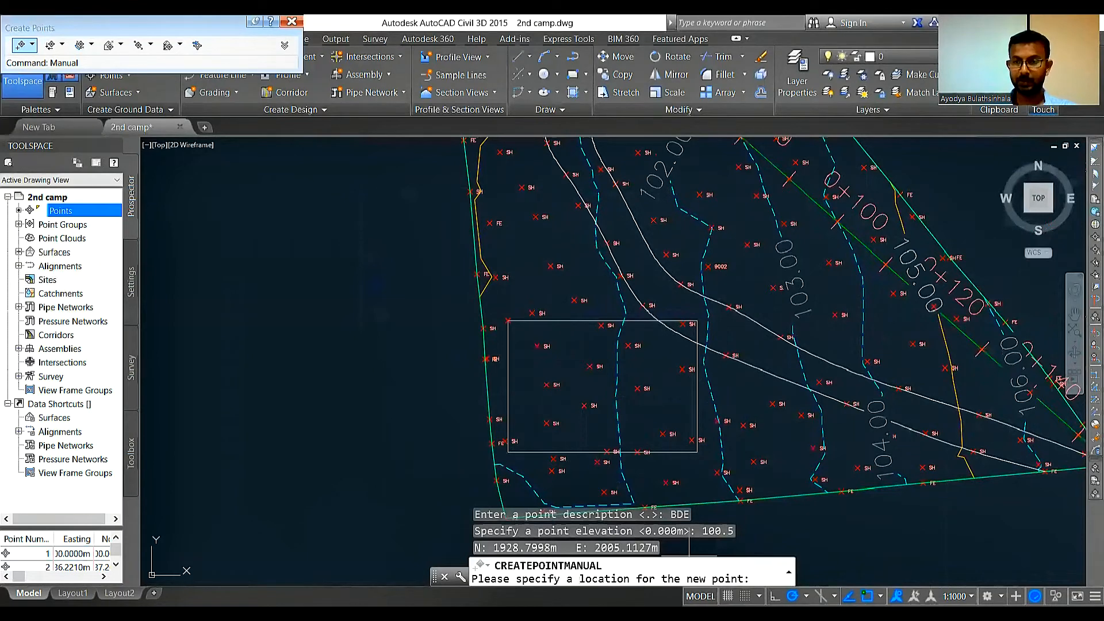
Step: Create a point at the rectangle's northeast corner with description BDE and elevation 100.5 m
scroll(970, 319, up, 3)
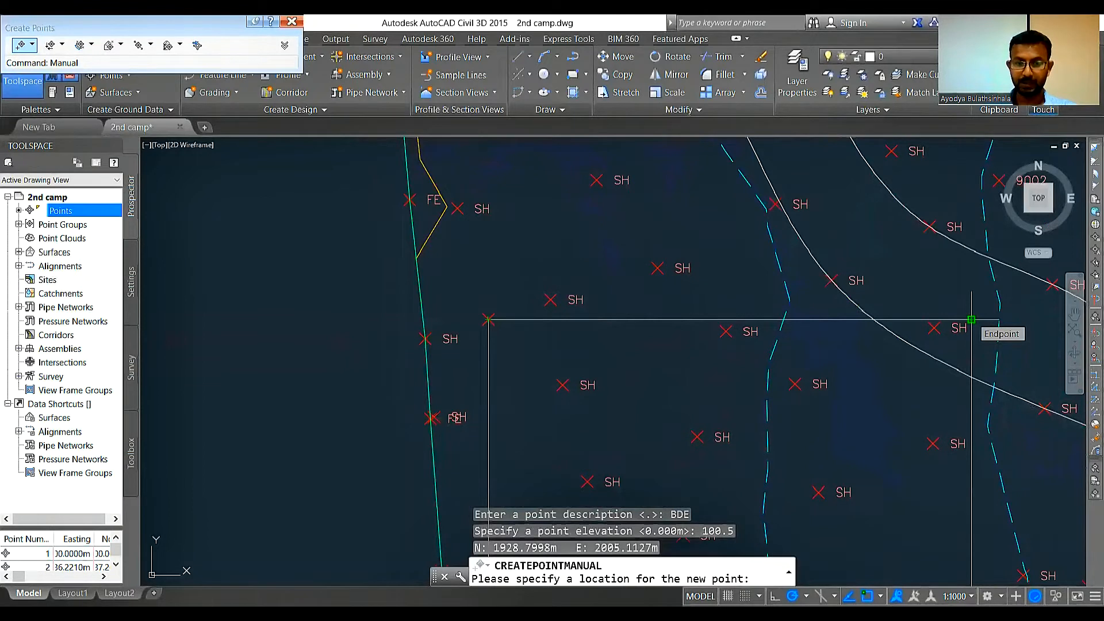
click(971, 319)
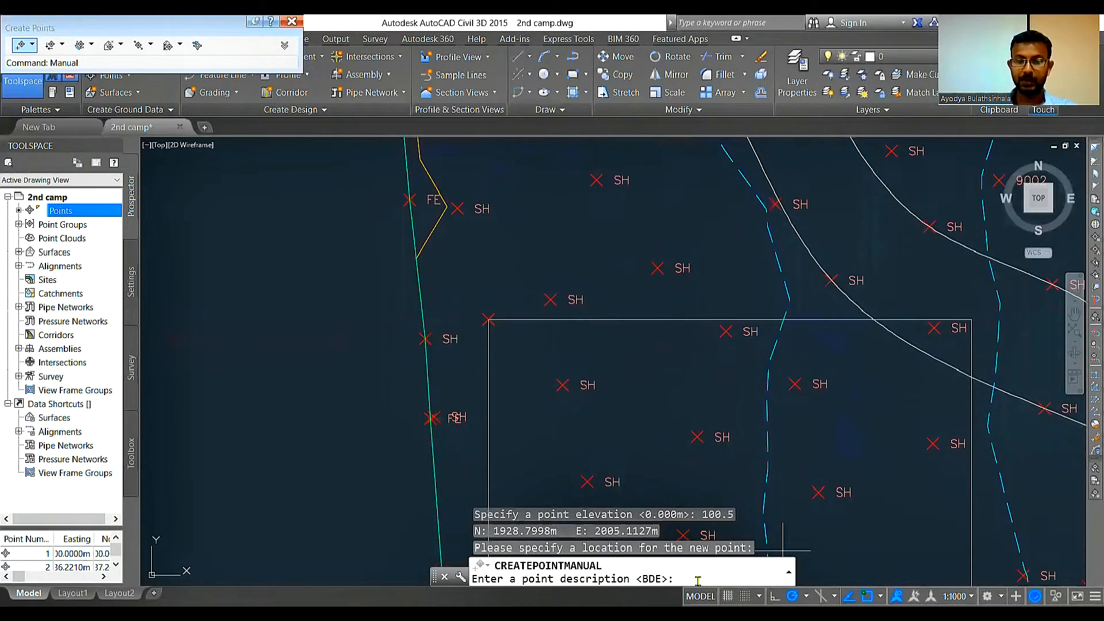
key(Return)
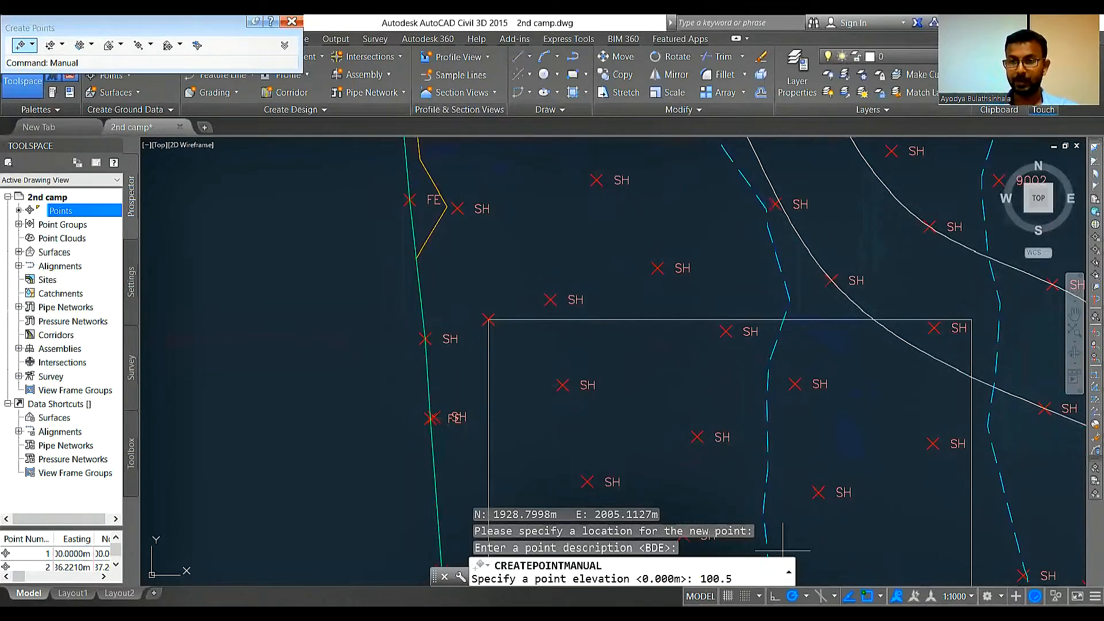
scroll(994, 334, up, 4)
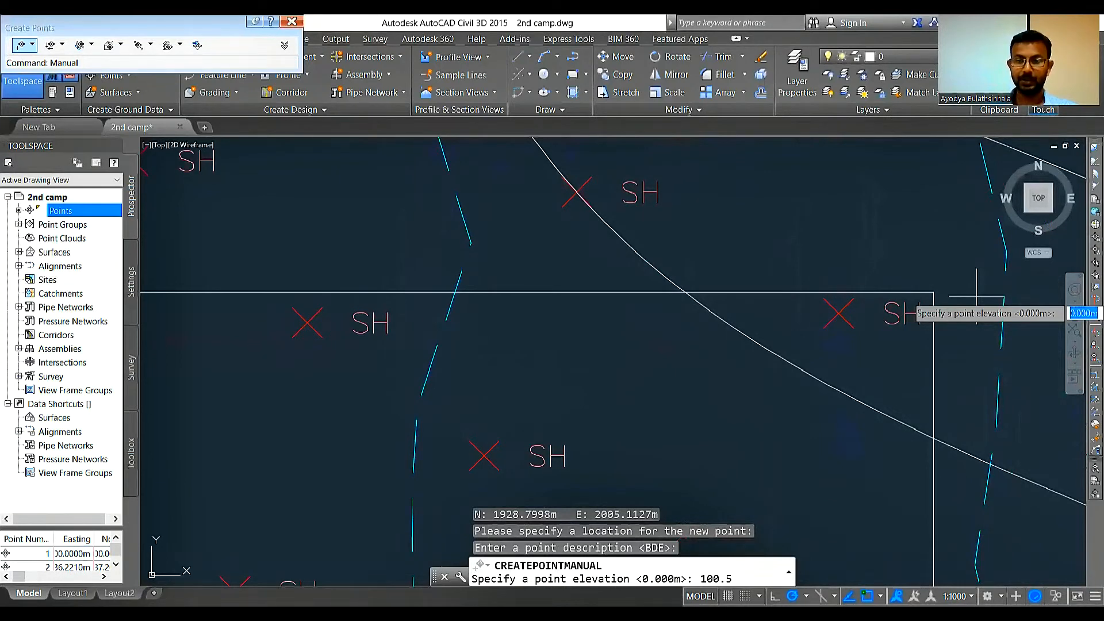
key(Return)
Step: Create a point at the rectangle's southeast corner with description BDE and elevation 100.5 m
scroll(976, 298, down, 3)
click(855, 446)
key(Return)
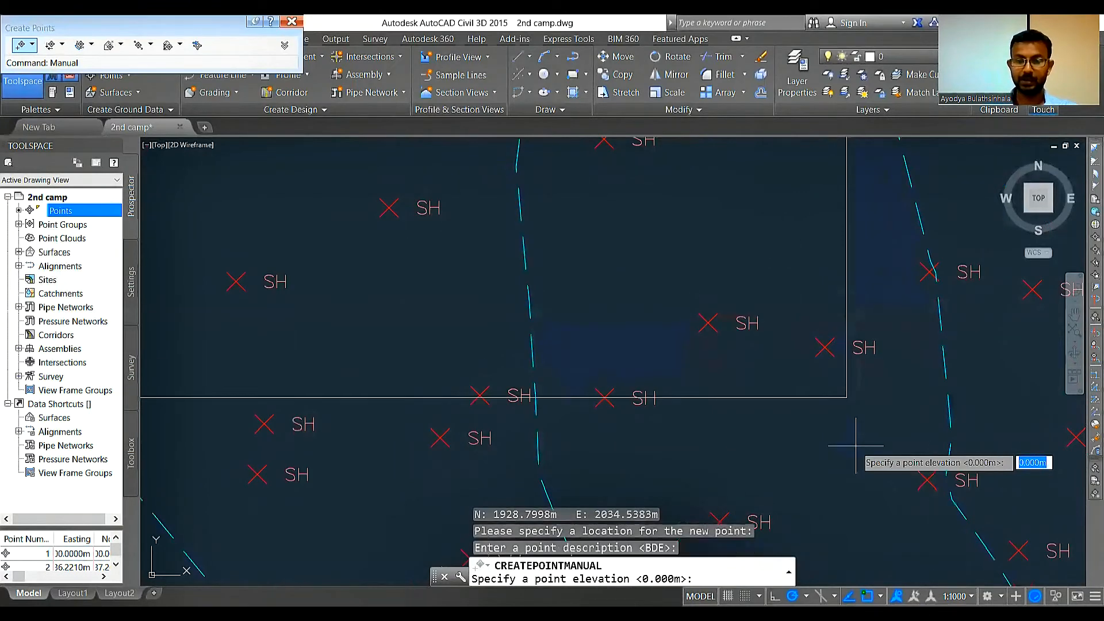
text(111)
key(BackSpace)
key(BackSpace)
text(00.5)
key(Return)
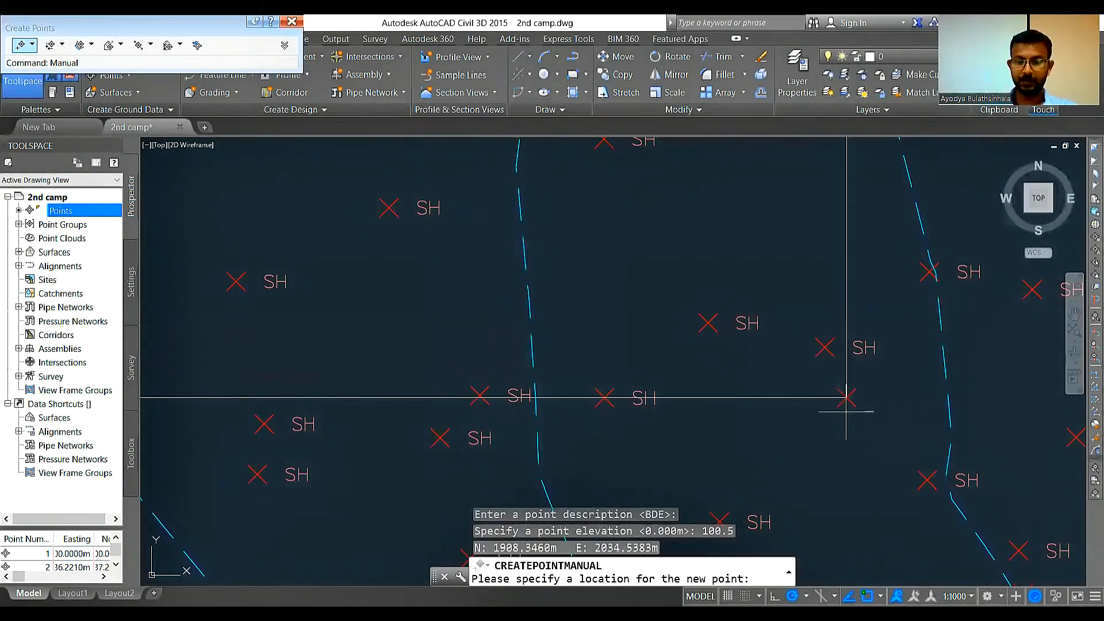
Step: Create a BDE point at elevation 100.5 m on the rectangle's southwest corner and end point creation
text(100.5)
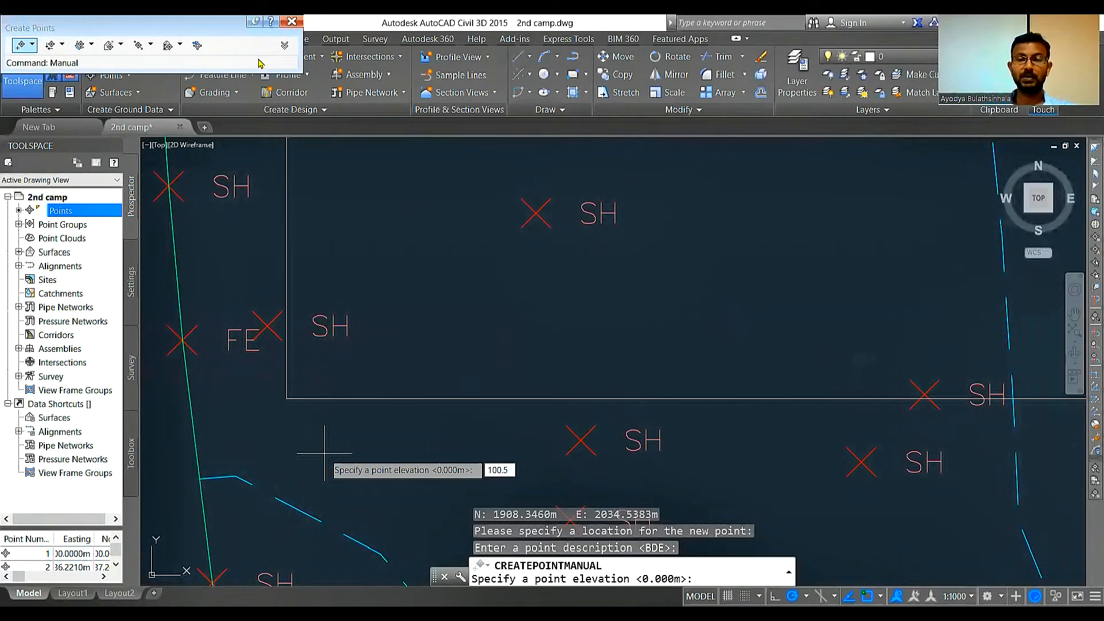
key(Return)
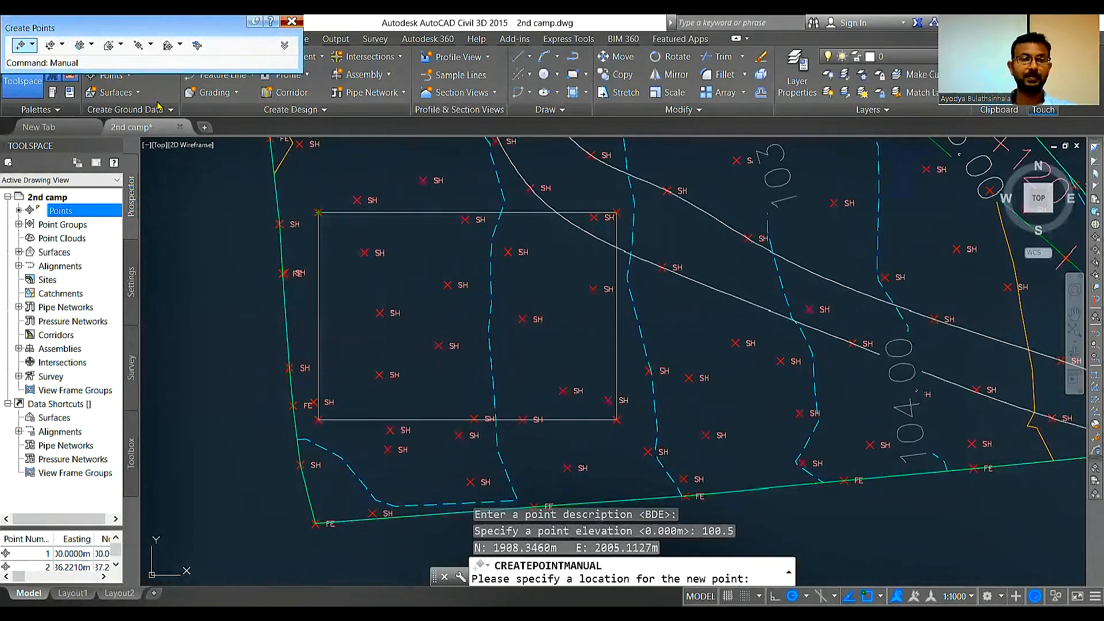
key(Escape)
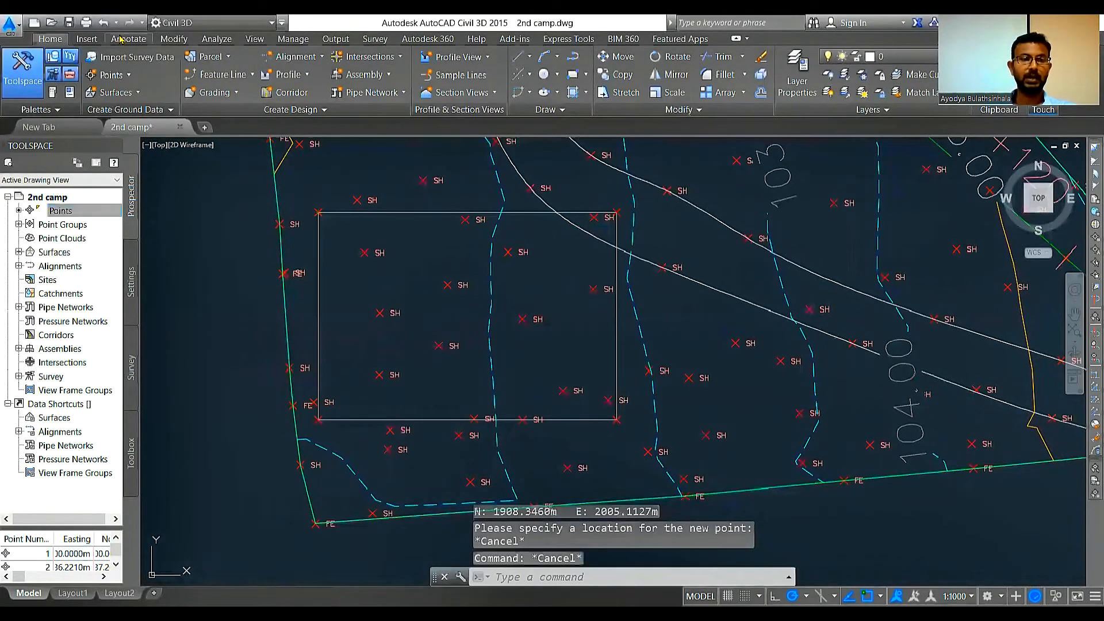
Step: Add a PNEZD format point table for the four building corner points and place it at the site's south boundary
click(127, 40)
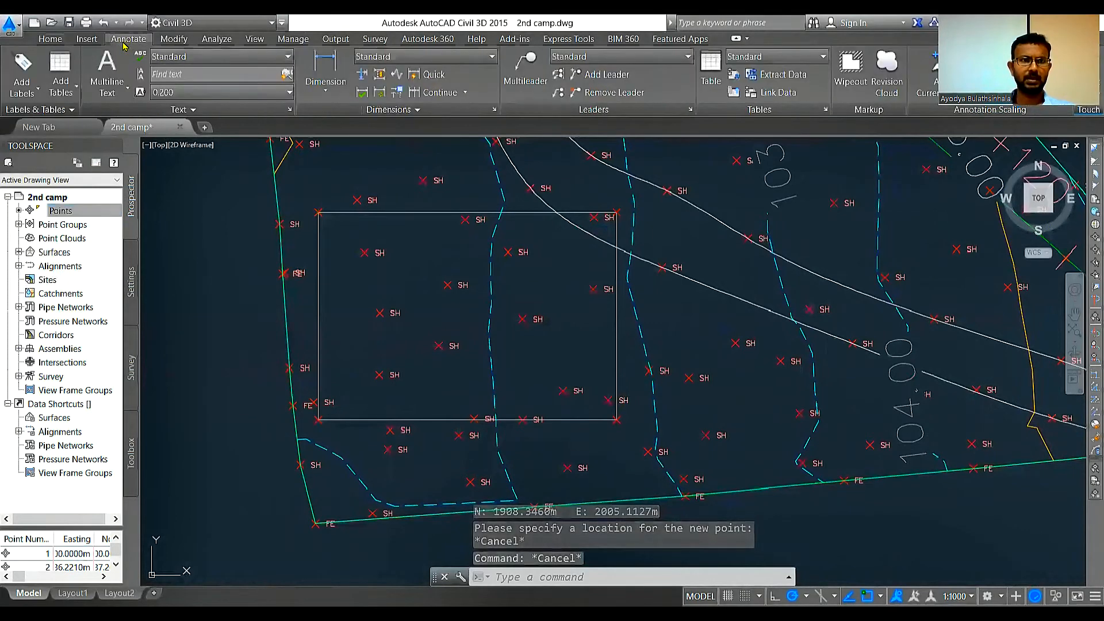
click(74, 92)
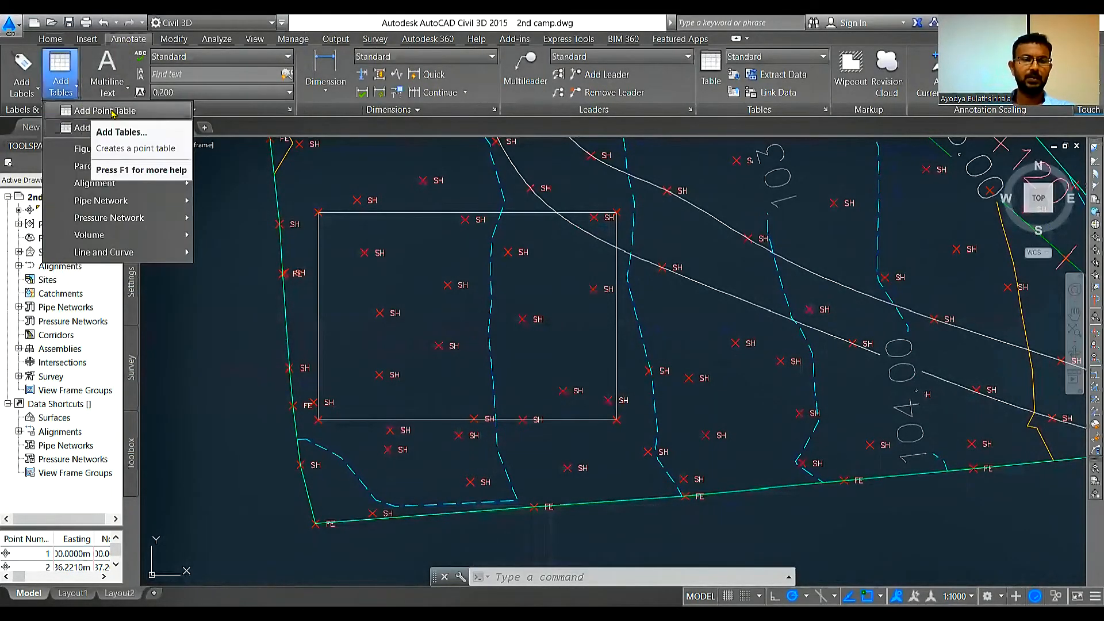
click(112, 111)
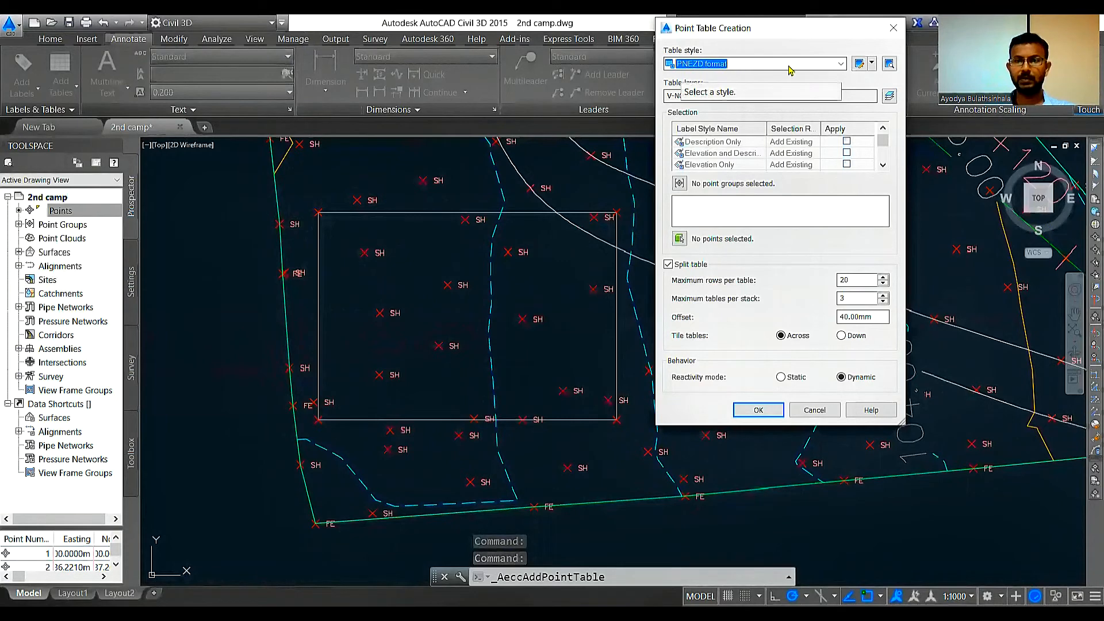
click(872, 63)
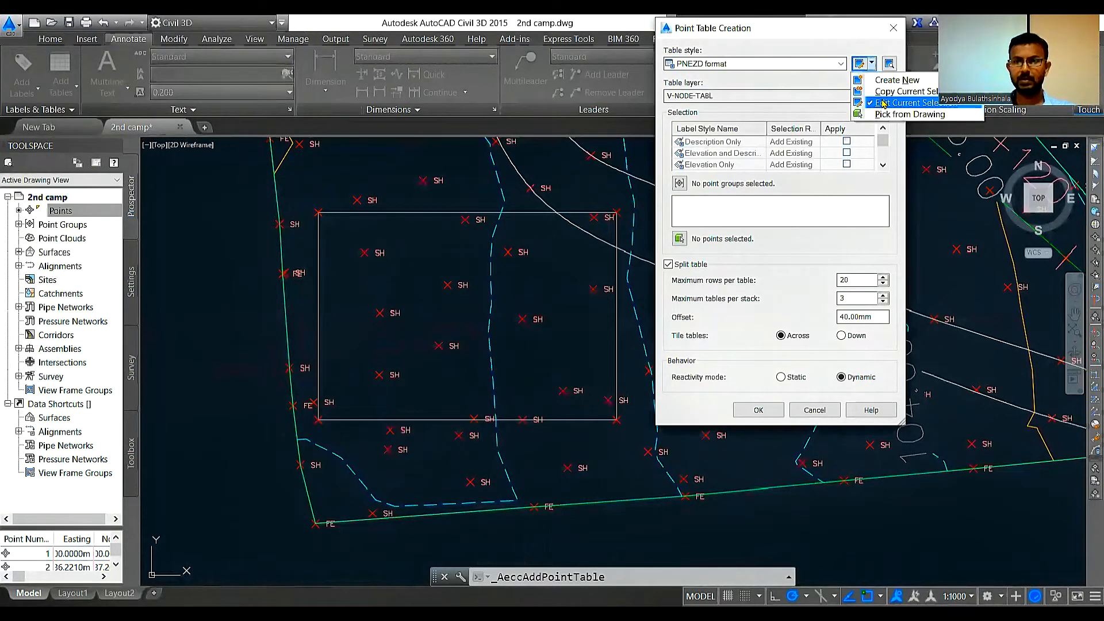
click(884, 103)
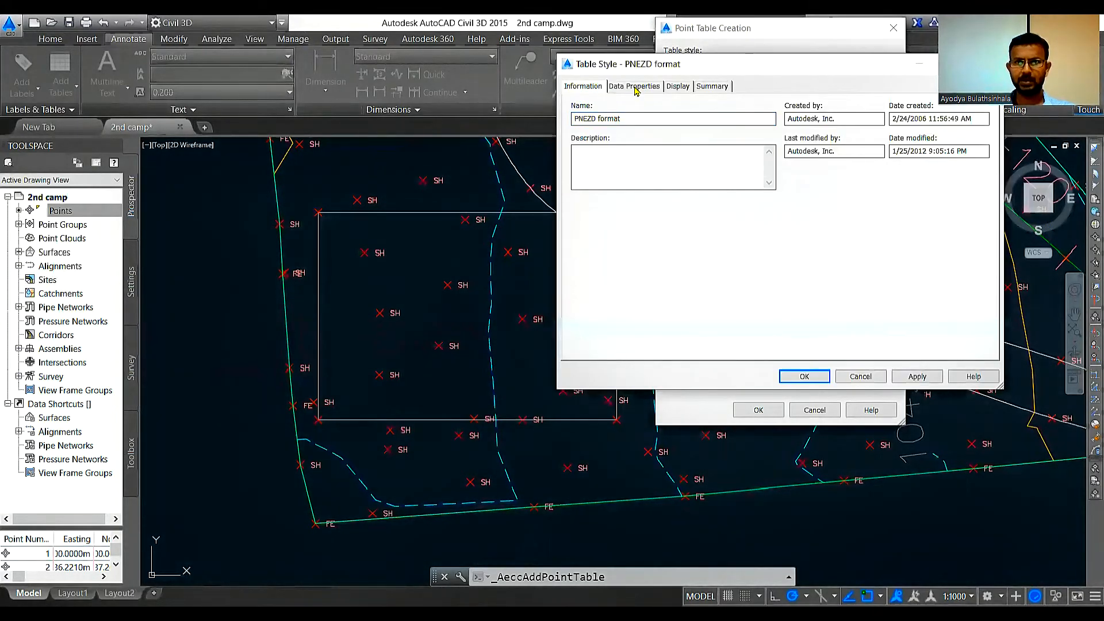
click(675, 90)
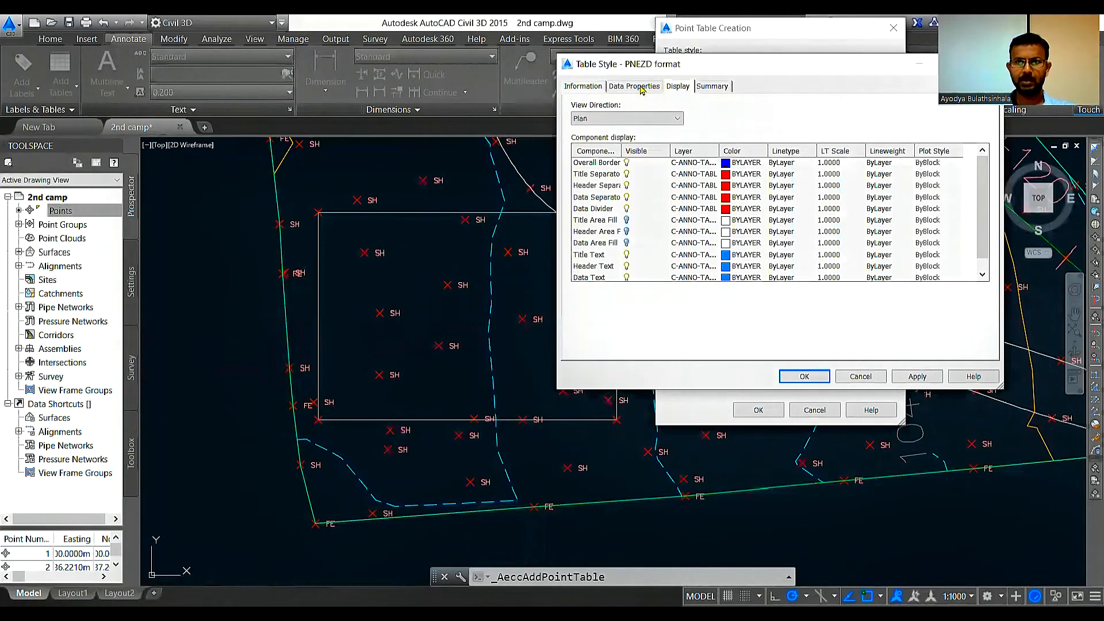
click(586, 87)
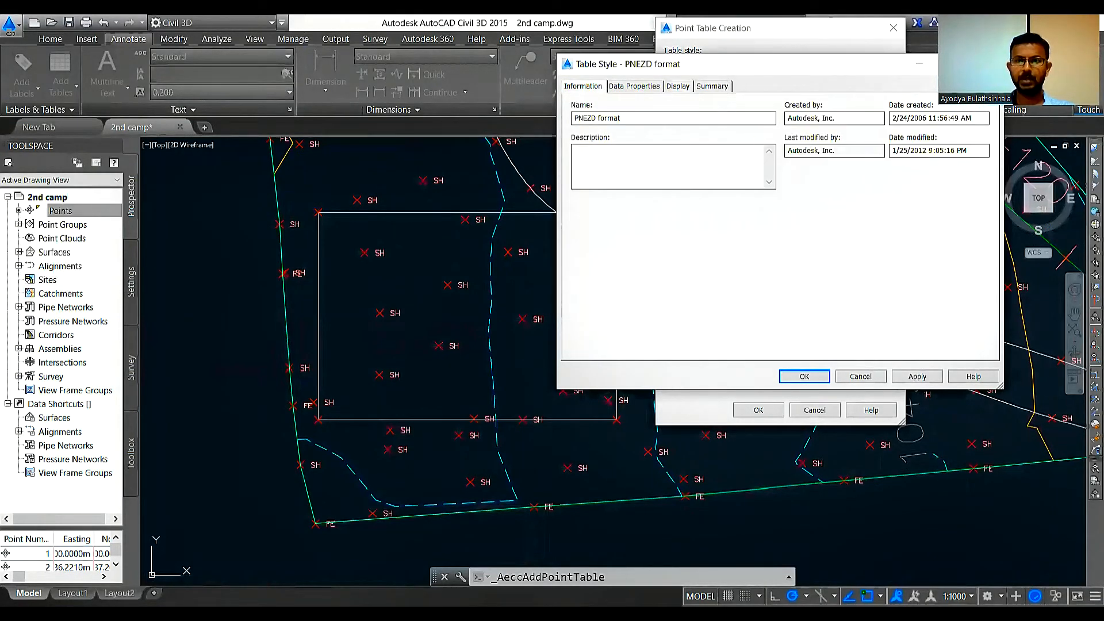
key(Return)
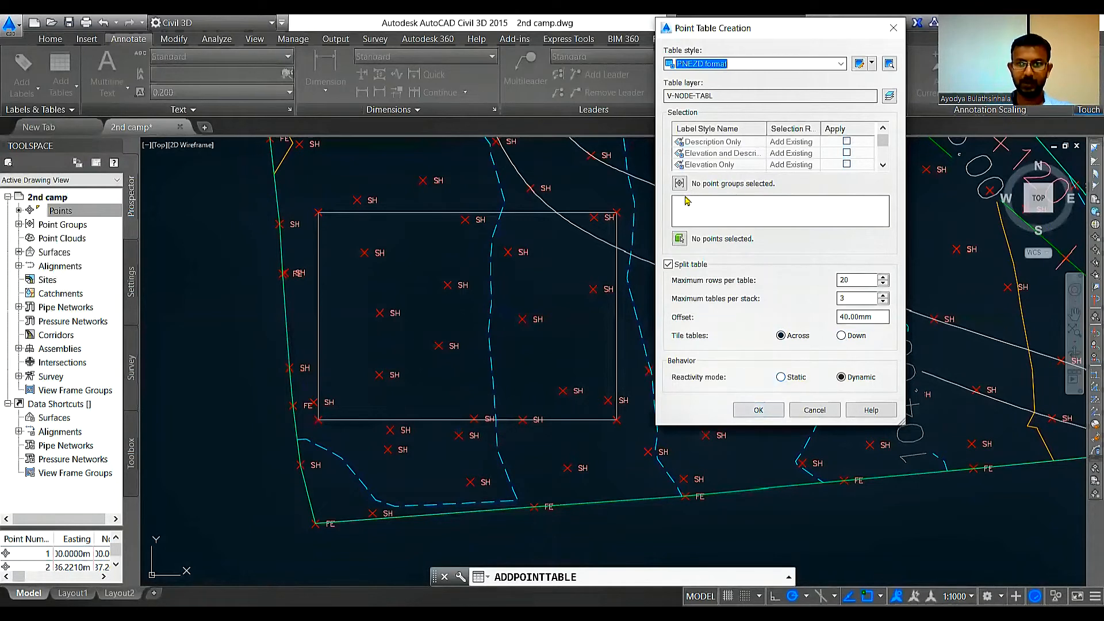
click(679, 239)
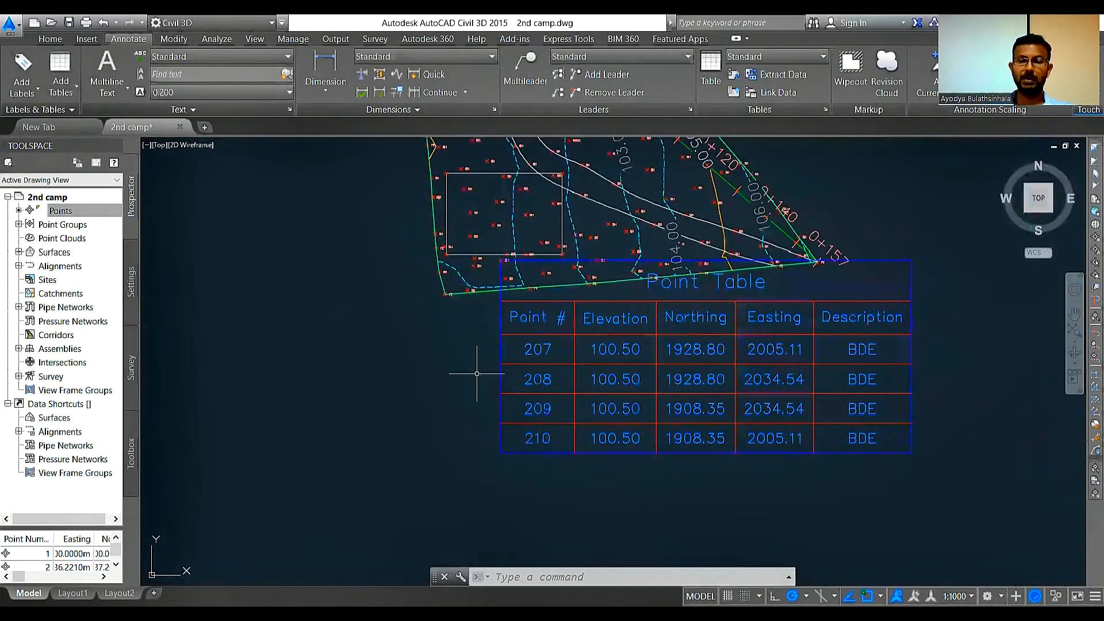
Step: Move the building corner point table away from the surface plan into empty drawing space
scroll(470, 223, down, 1)
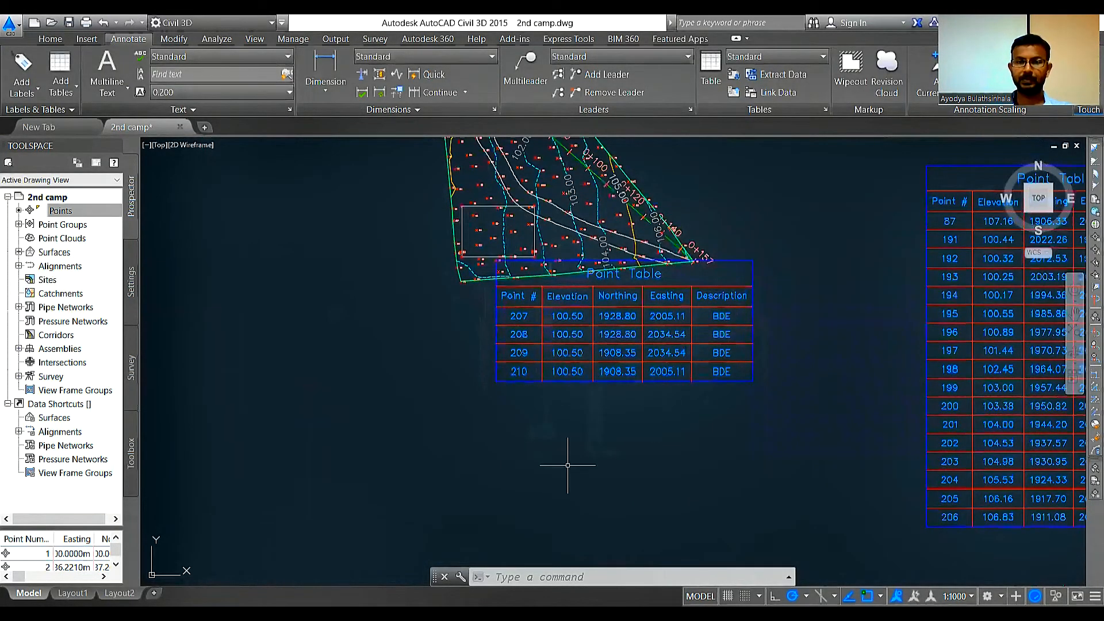
click(668, 470)
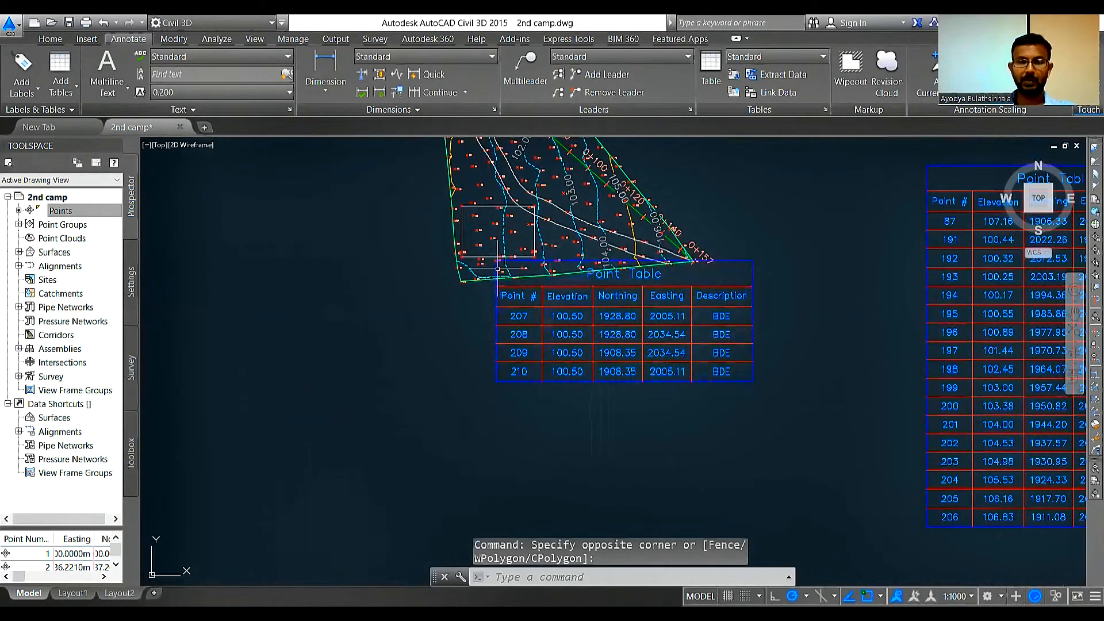
click(495, 268)
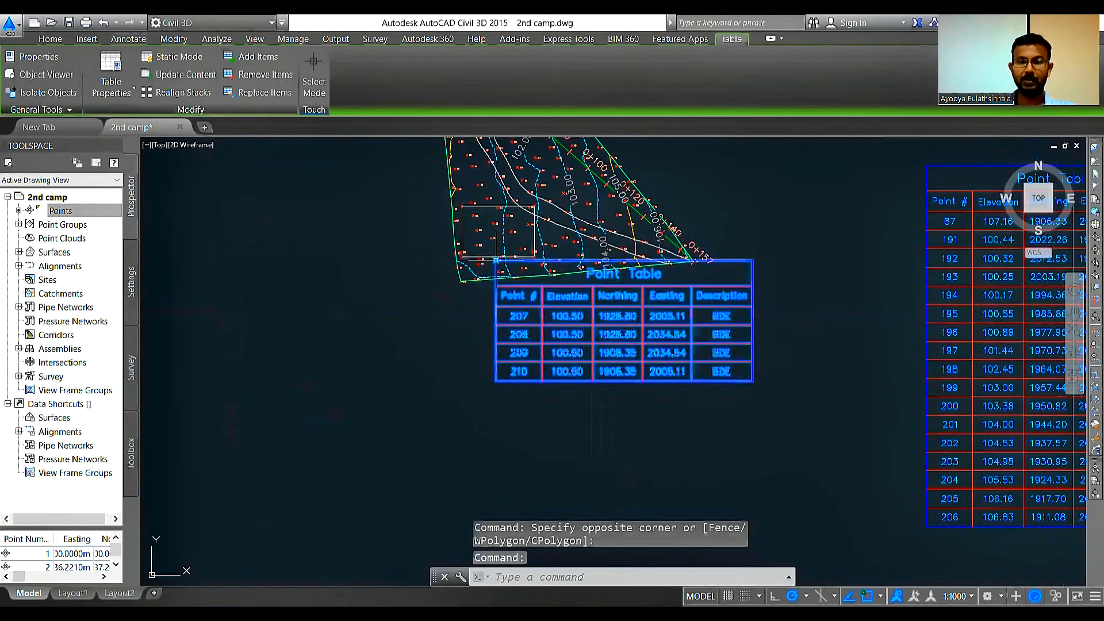
click(495, 260)
scroll(460, 456, up, 4)
scroll(377, 310, down, 3)
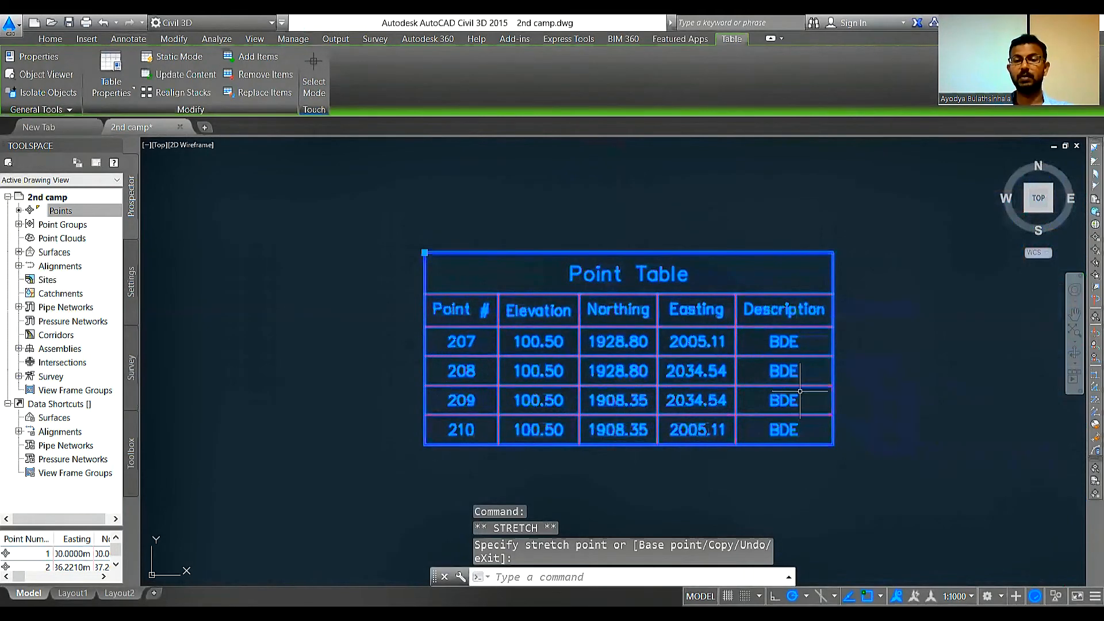
Step: Return to the building rectangle on the site plan and switch to the Drafting & Annotation workspace
scroll(830, 424, down, 4)
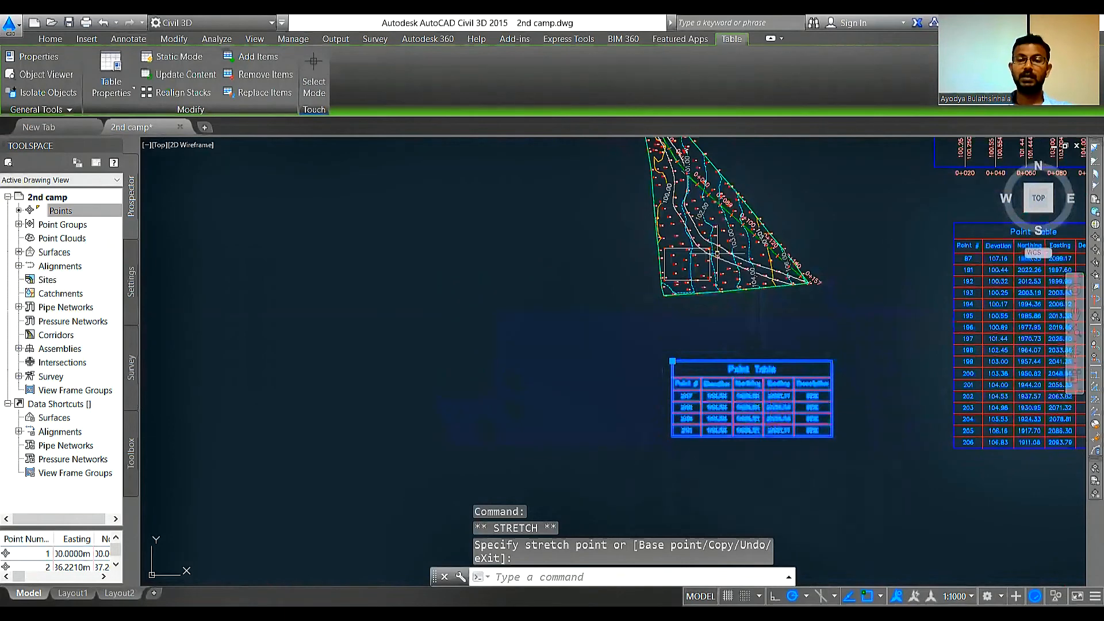
scroll(704, 253, up, 4)
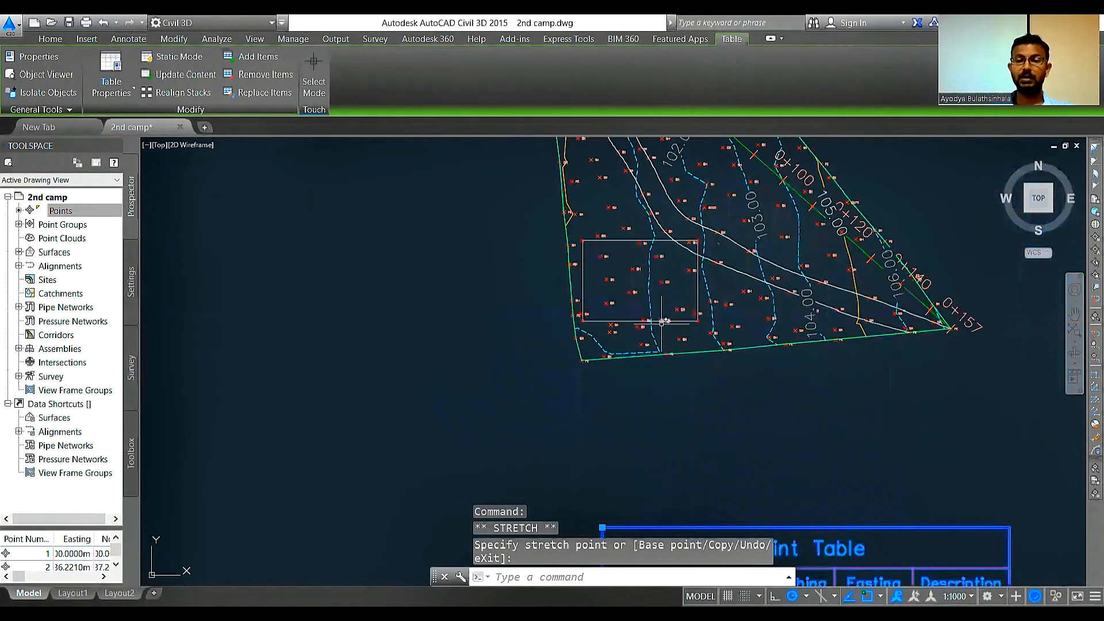
scroll(633, 234, up, 2)
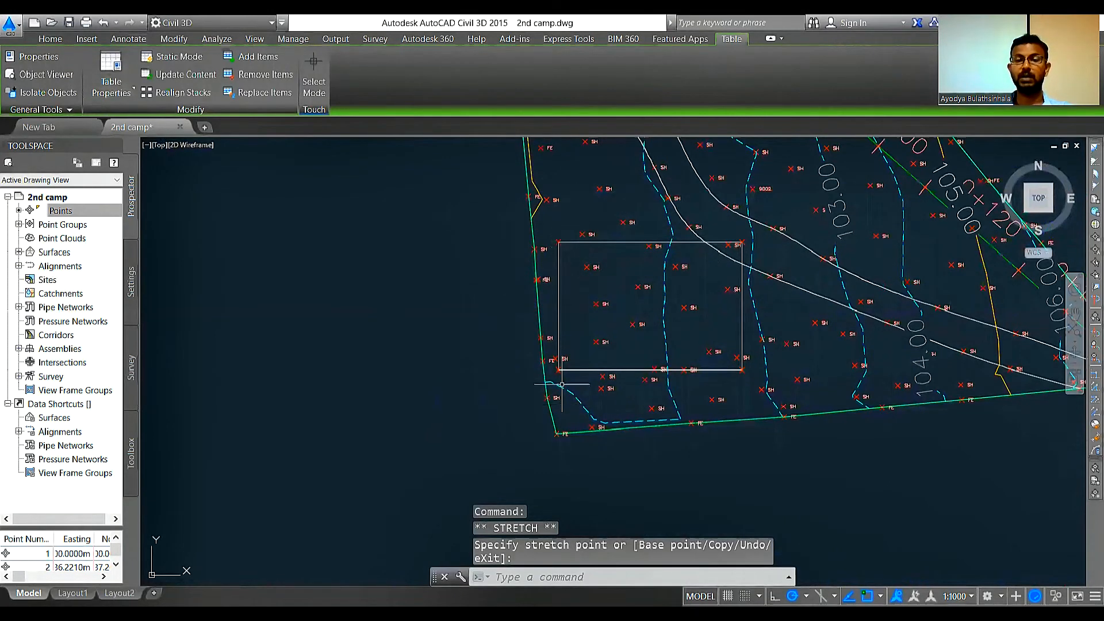
scroll(787, 285, up, 4)
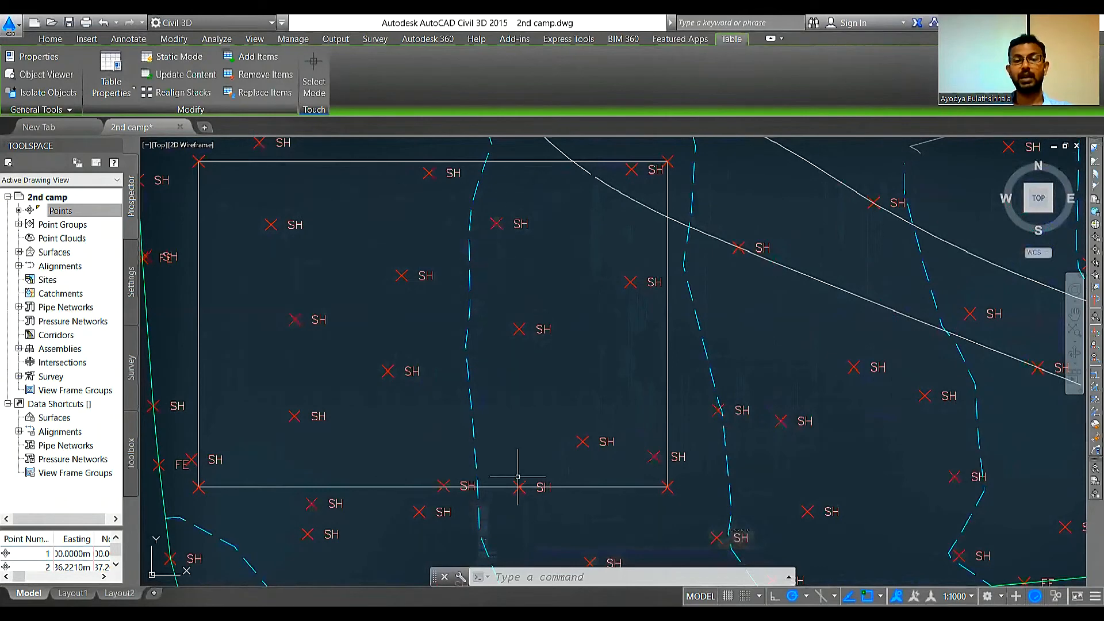
scroll(663, 285, down, 4)
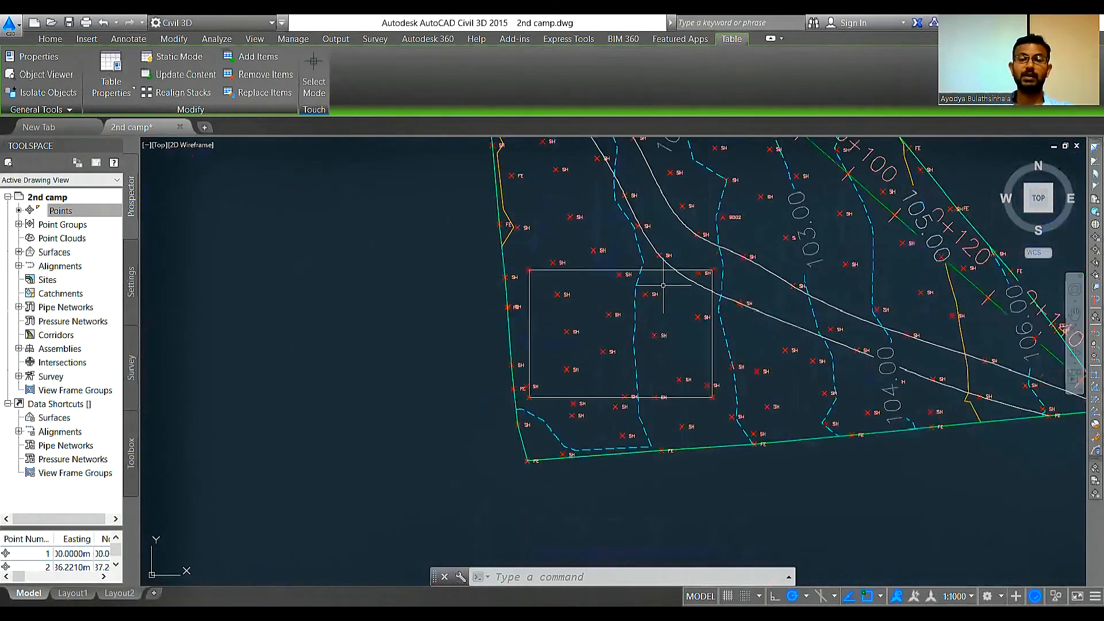
scroll(663, 285, up, 2)
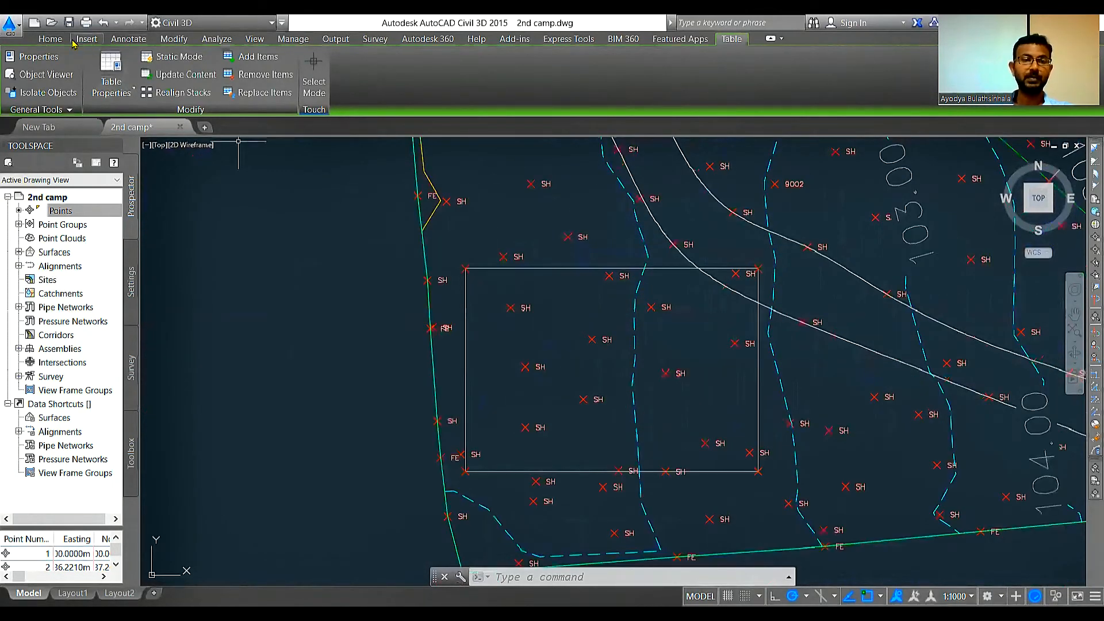
click(195, 23)
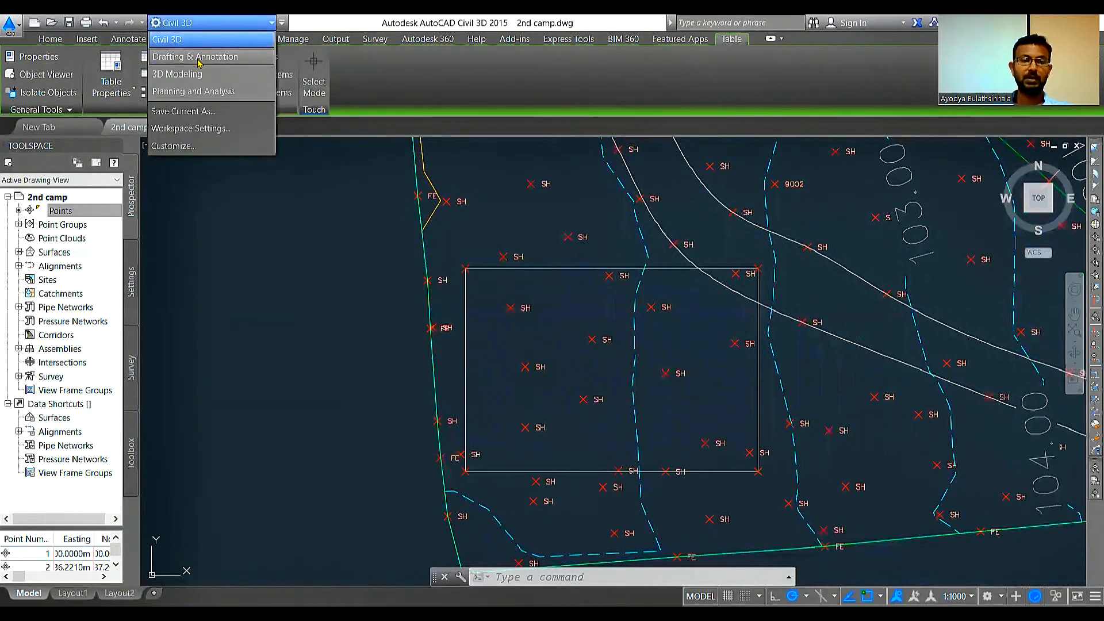
click(195, 57)
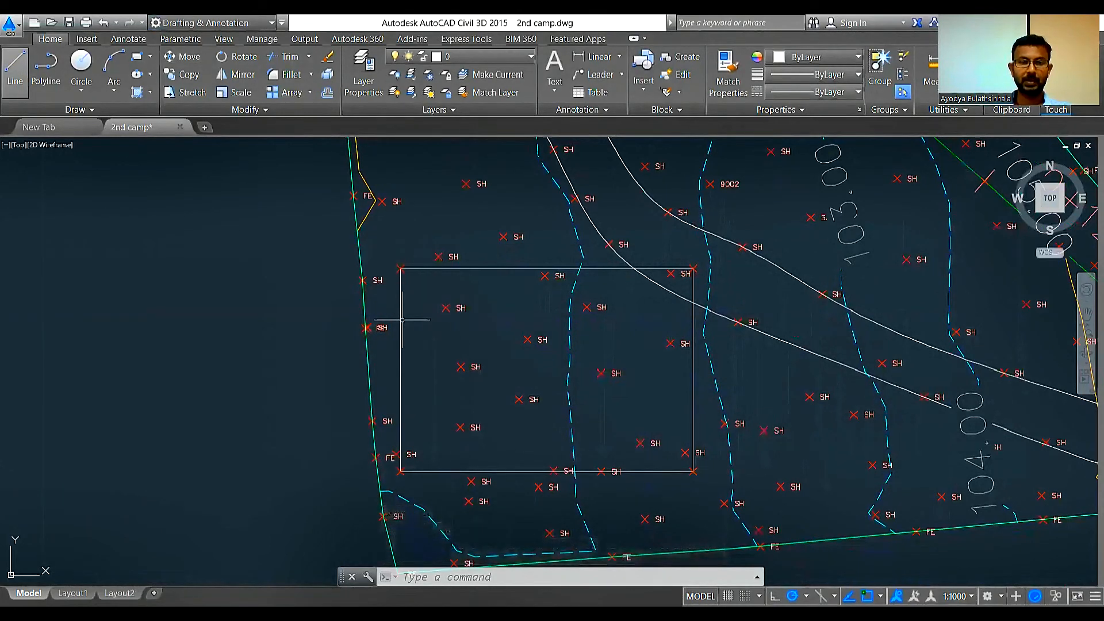
Step: Draw a separate line over the rectangle's west edge between its corner points
key(l)
key(Return)
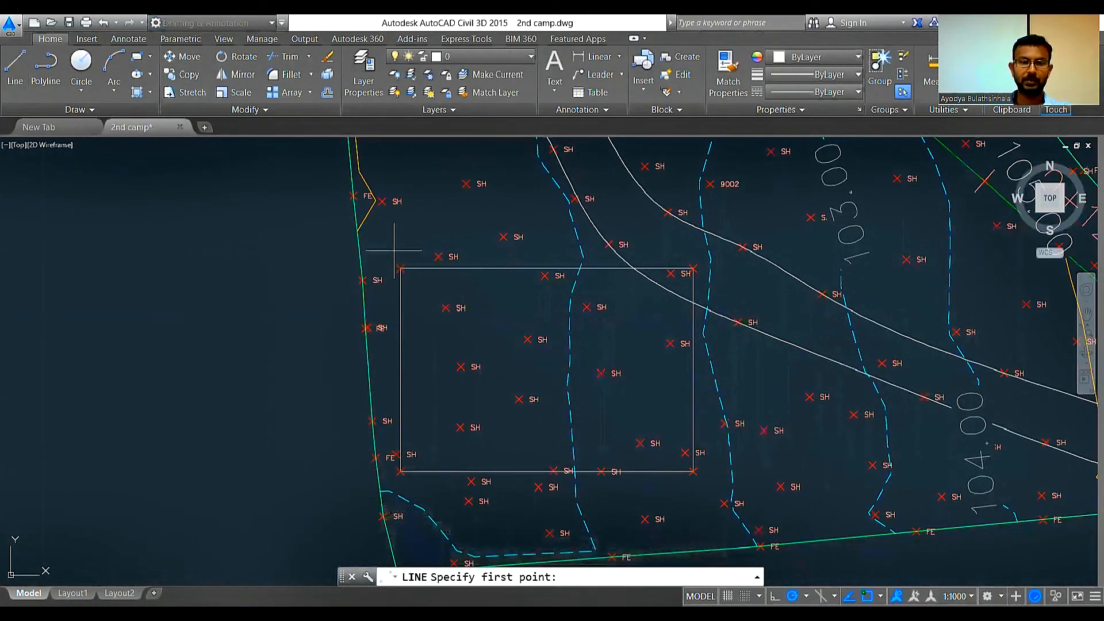
scroll(394, 250, up, 2)
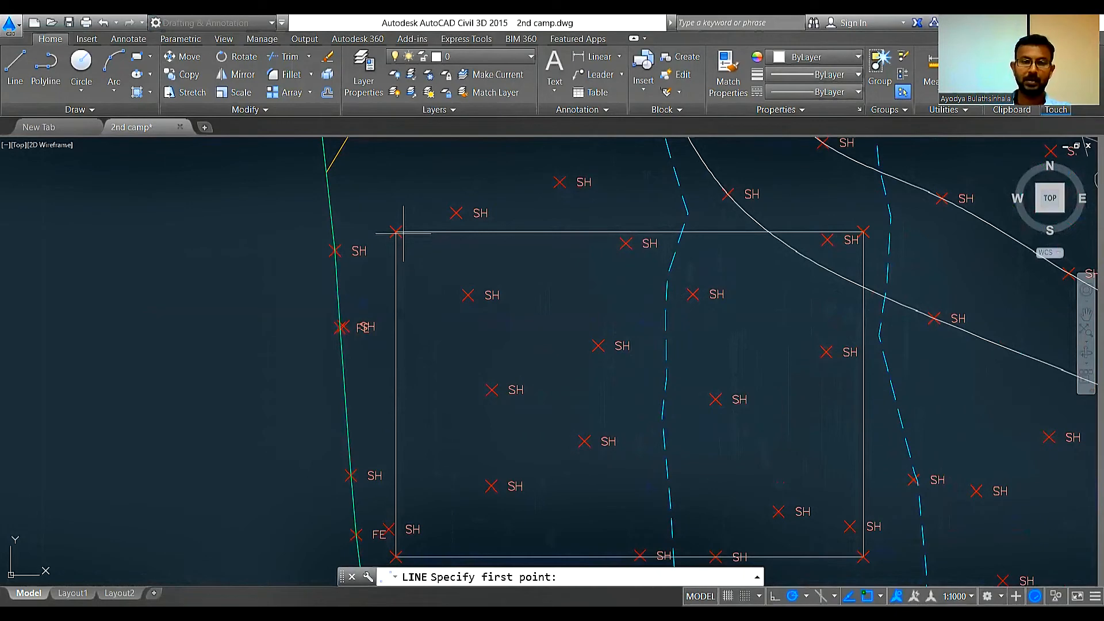
key(Return)
scroll(402, 233, down, 2)
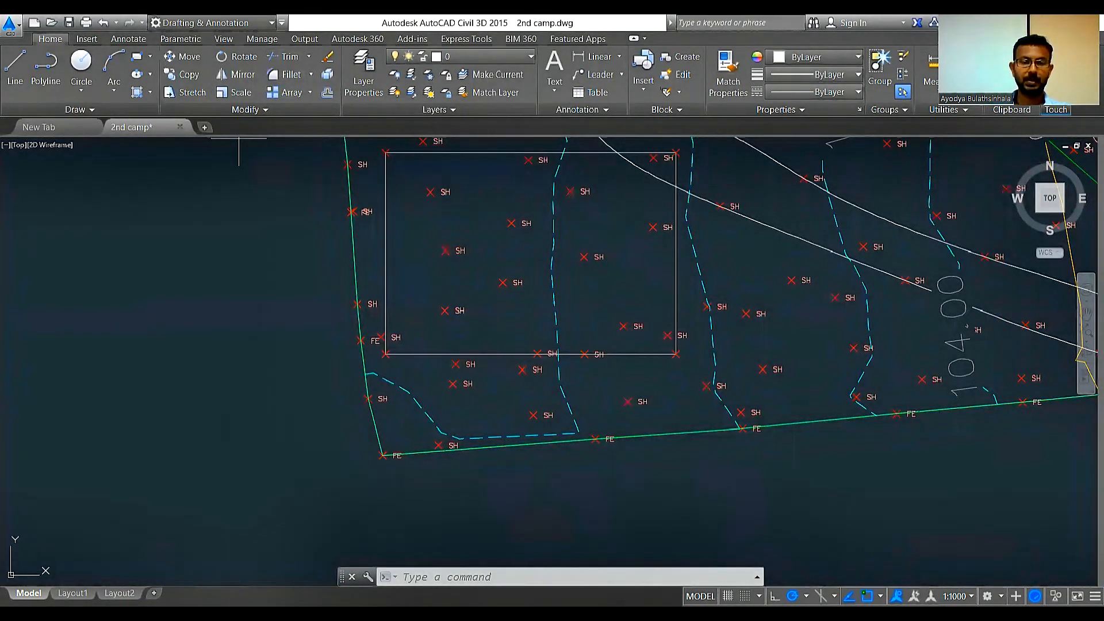
Step: Offset the west edge line eastward repeatedly at 5 m spacing until just past the rectangle's east edge
text(o)
key(Return)
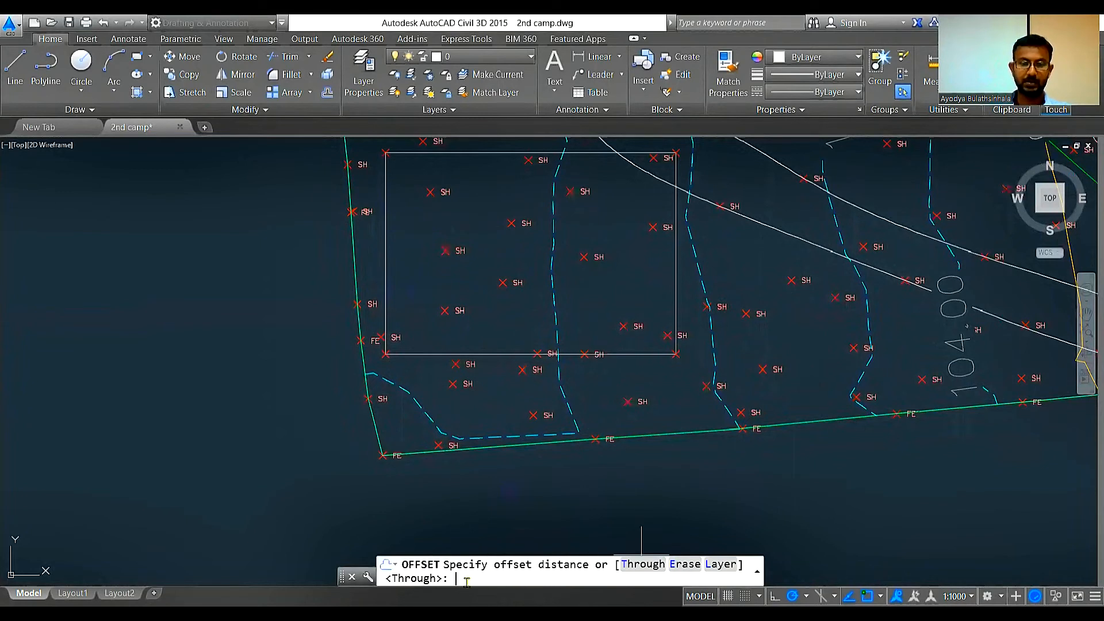
text(5m)
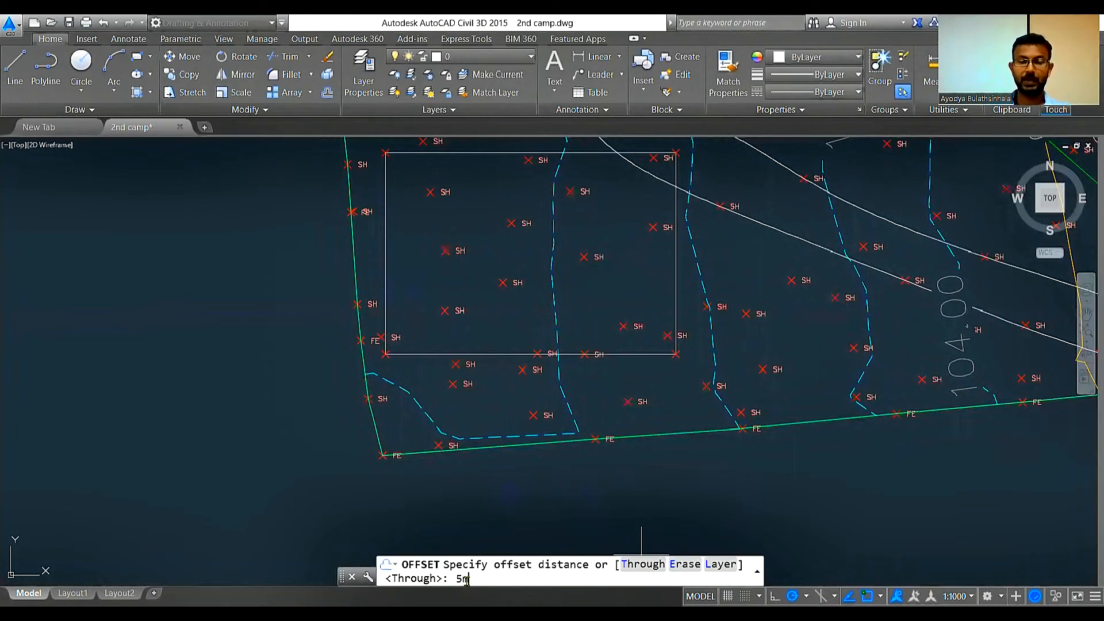
key(Return)
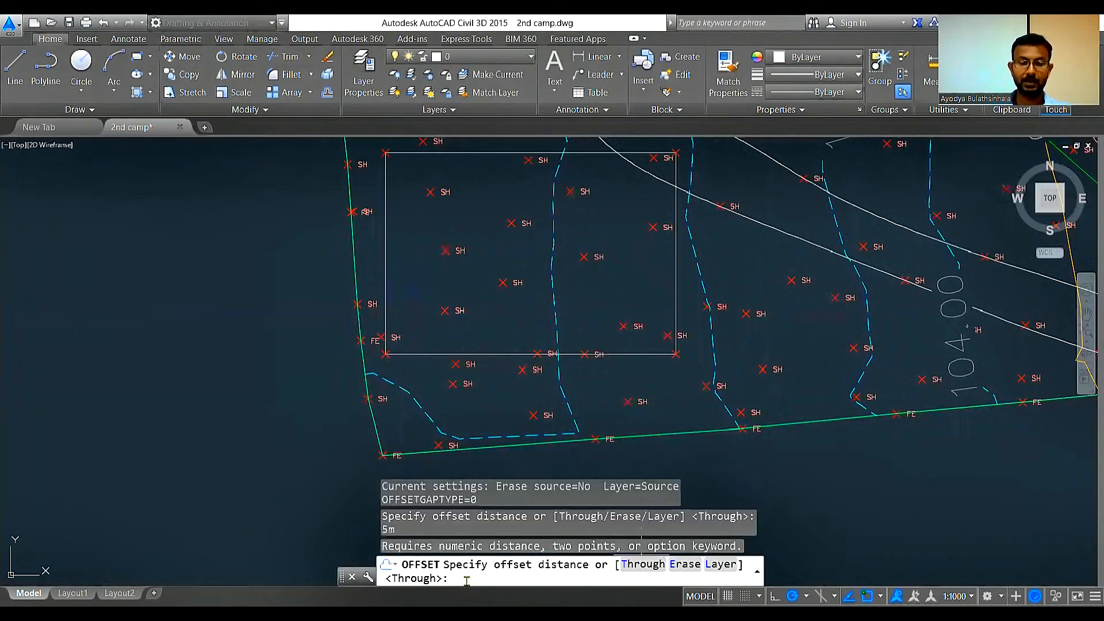
text(5)
key(Return)
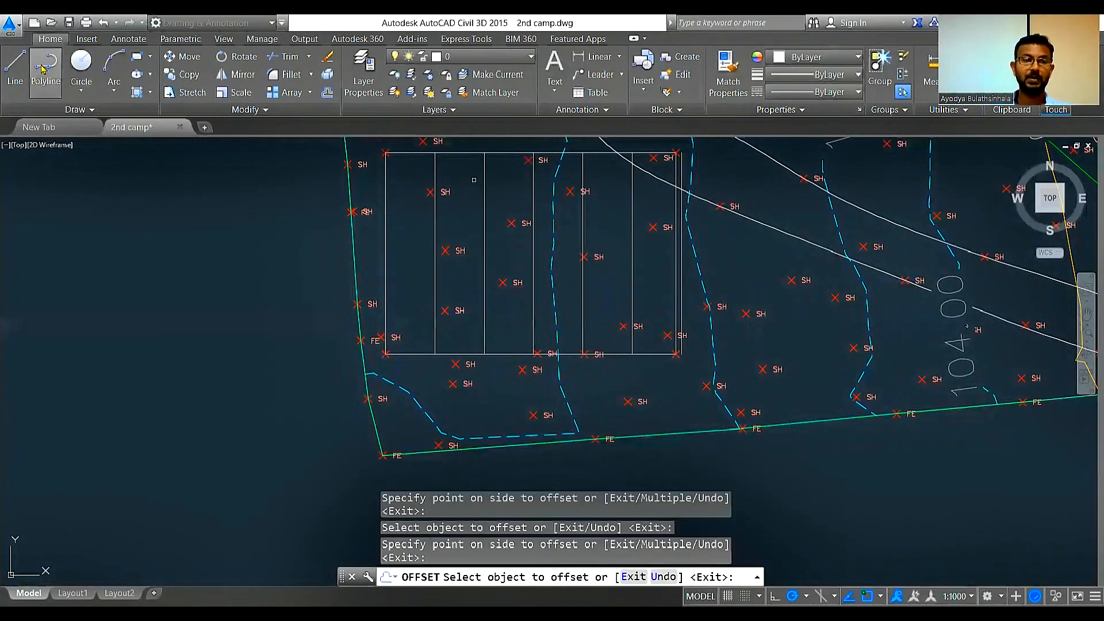
Step: End the offset and draw a line along the rectangle's north edge out to the easternmost offset line
click(50, 90)
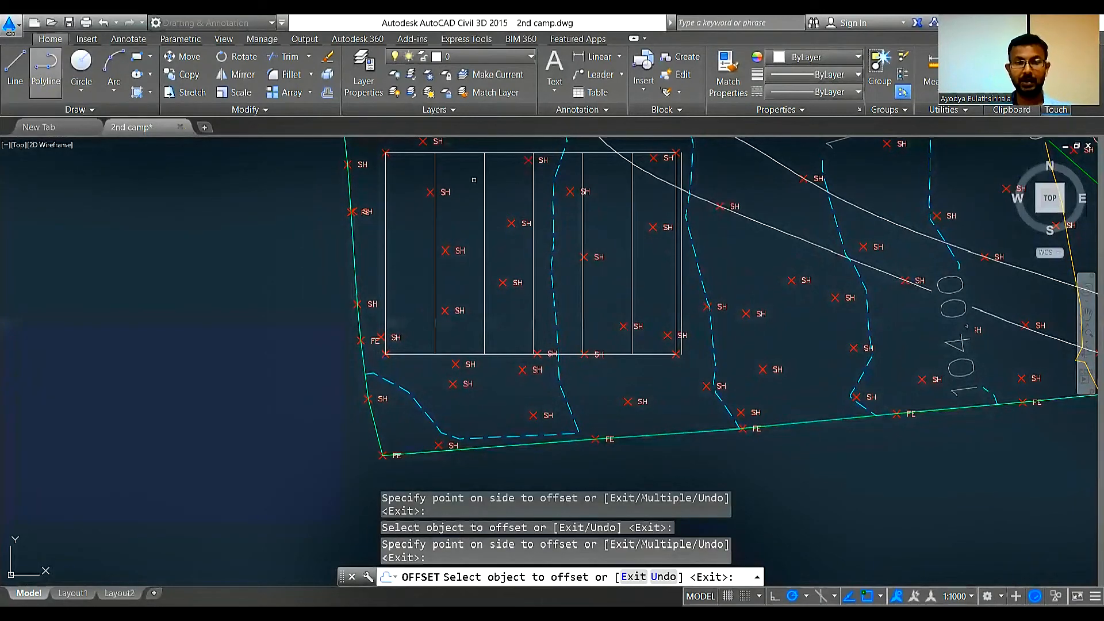
key(Escape)
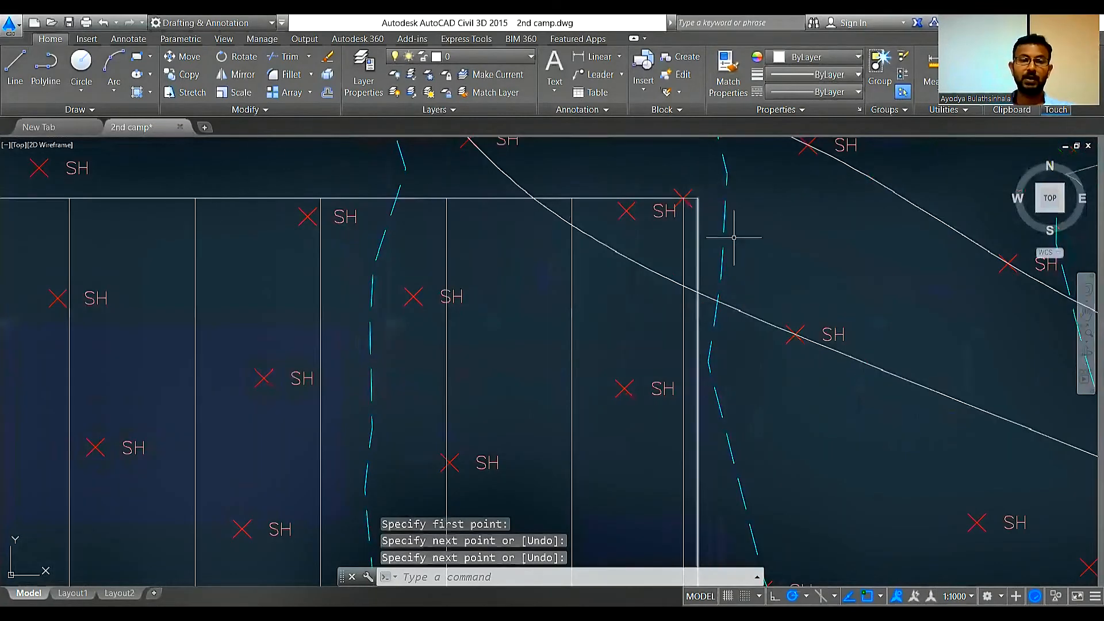
scroll(733, 237, down, 2)
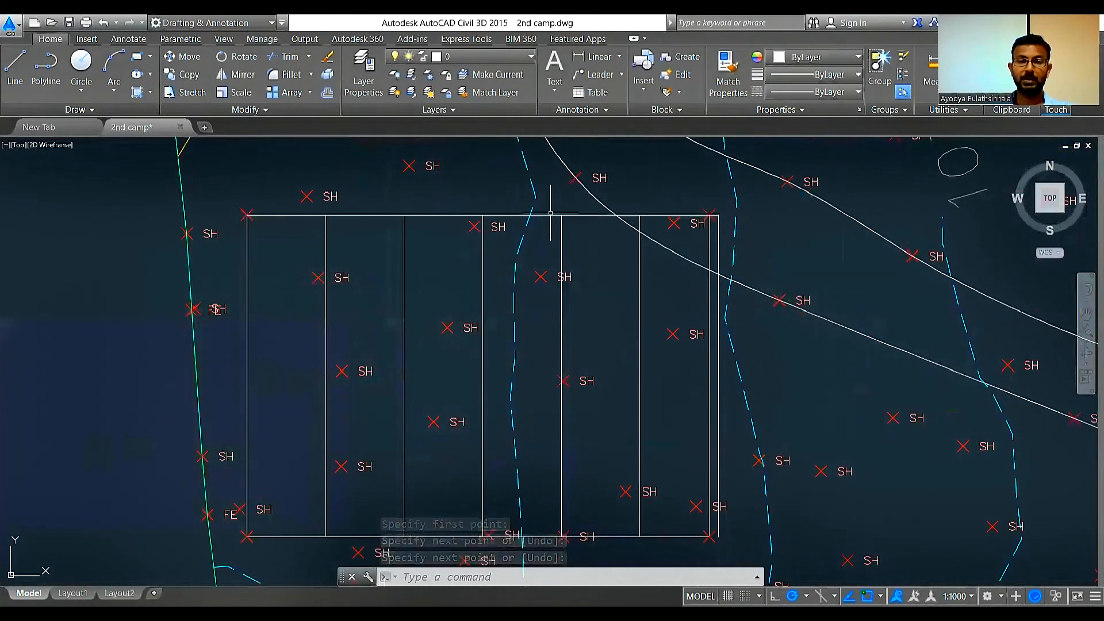
Step: Offset the north edge line southward repeatedly at 5 m spacing to complete the grid inside the building outline
click(326, 92)
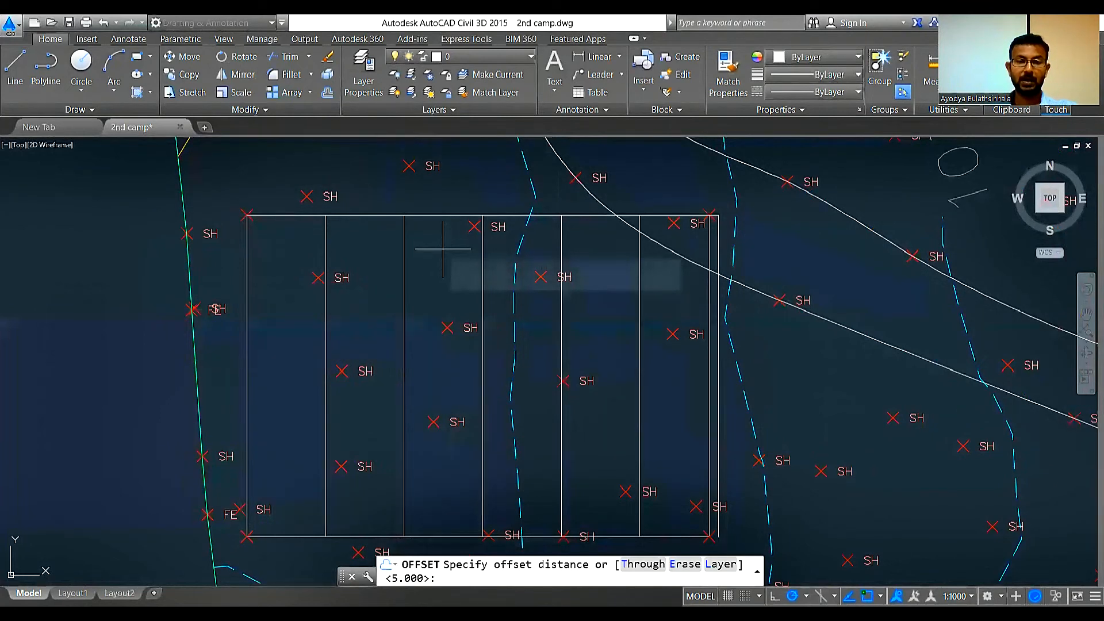
key(Return)
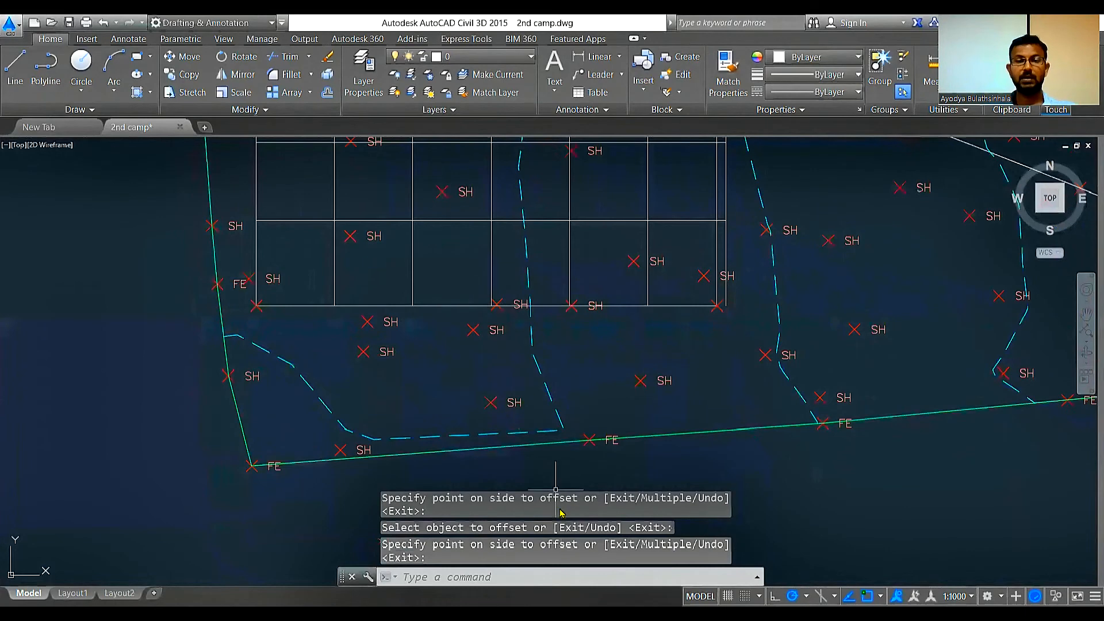
scroll(566, 321, up, 2)
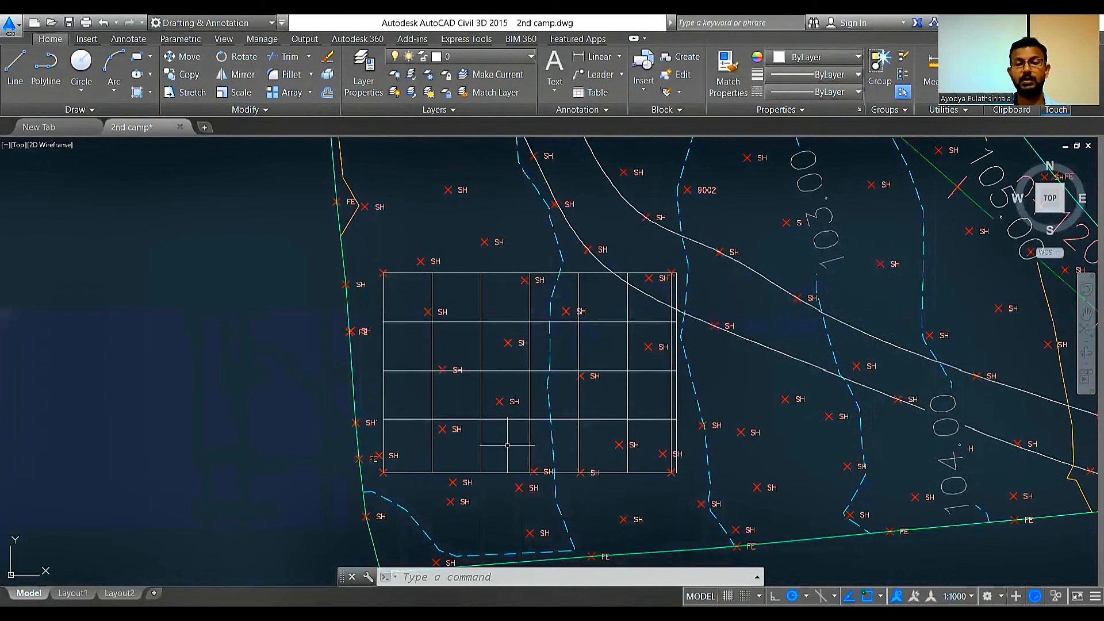
Step: Switch back to the Civil 3D workspace with the finished grid in view
scroll(575, 420, down, 6)
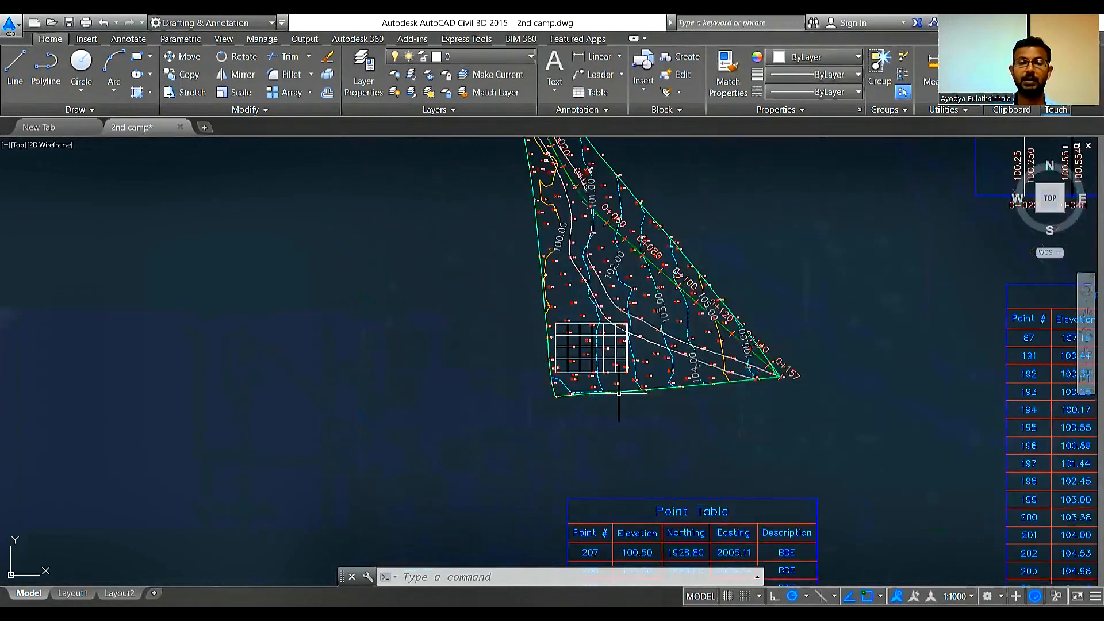
scroll(788, 413, up, 2)
scroll(449, 224, up, 4)
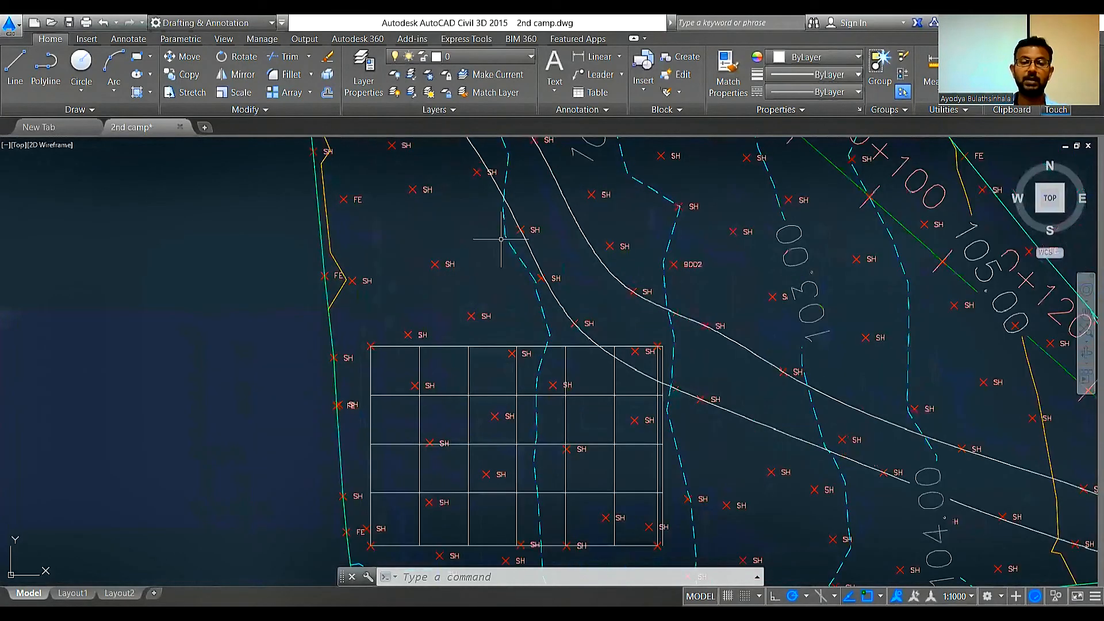
click(190, 23)
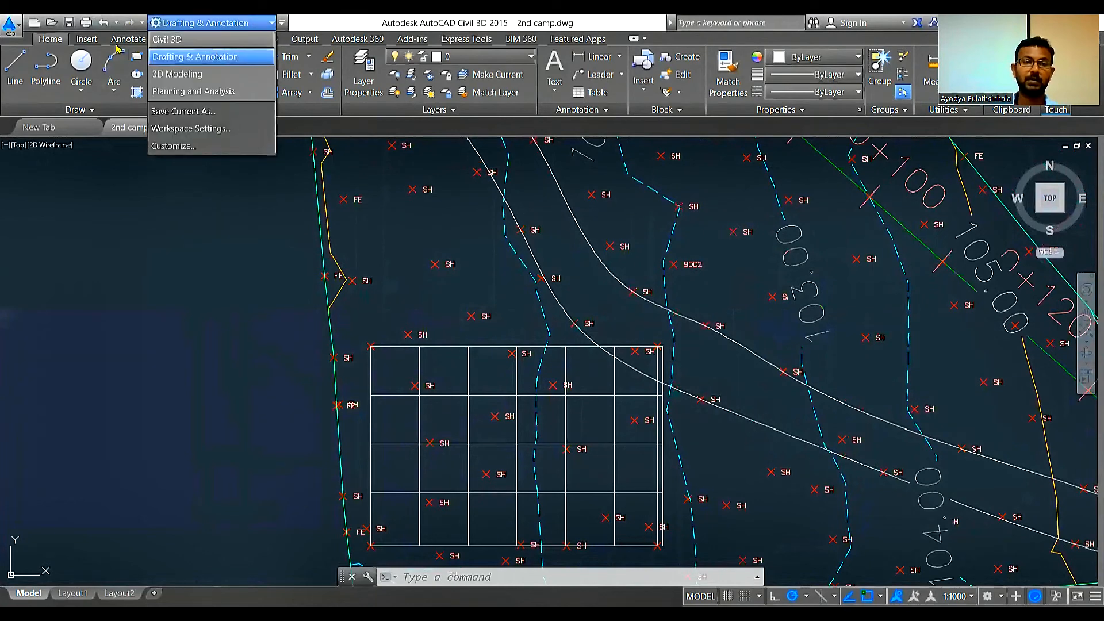
click(170, 40)
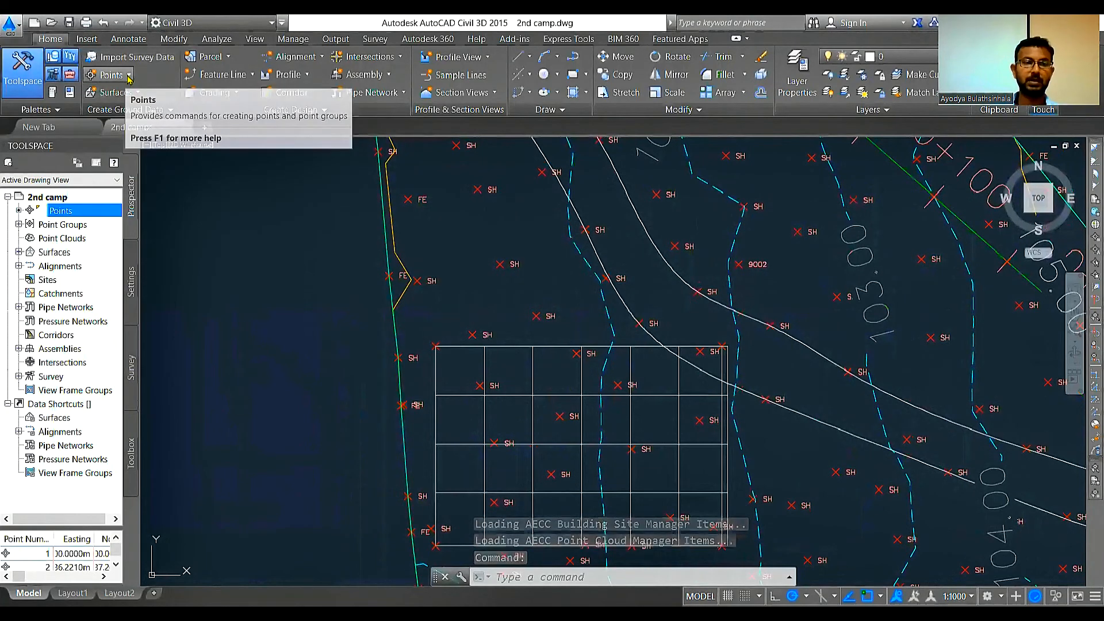
Step: Create manual points on the grid's north edge and the start of its second row, using description Grid and the default elevation
click(128, 75)
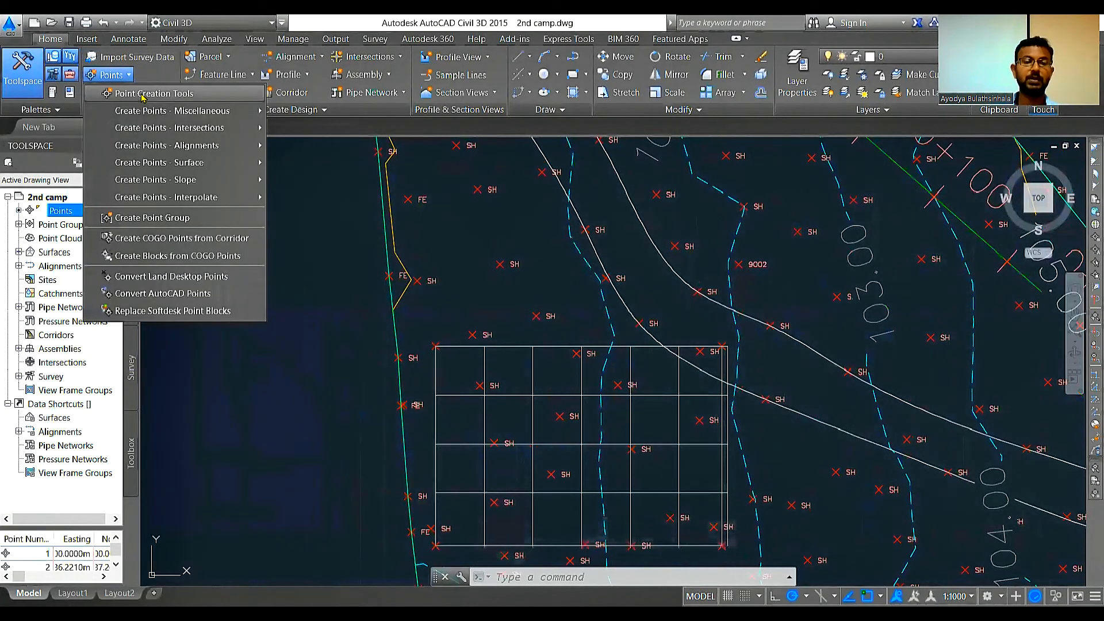
click(144, 94)
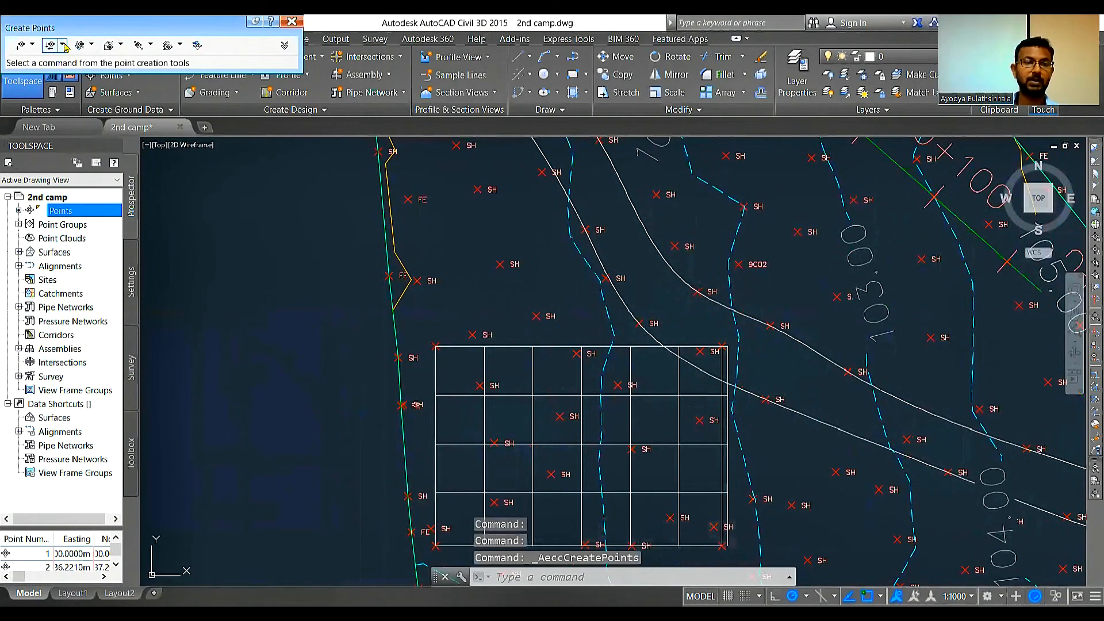
click(32, 45)
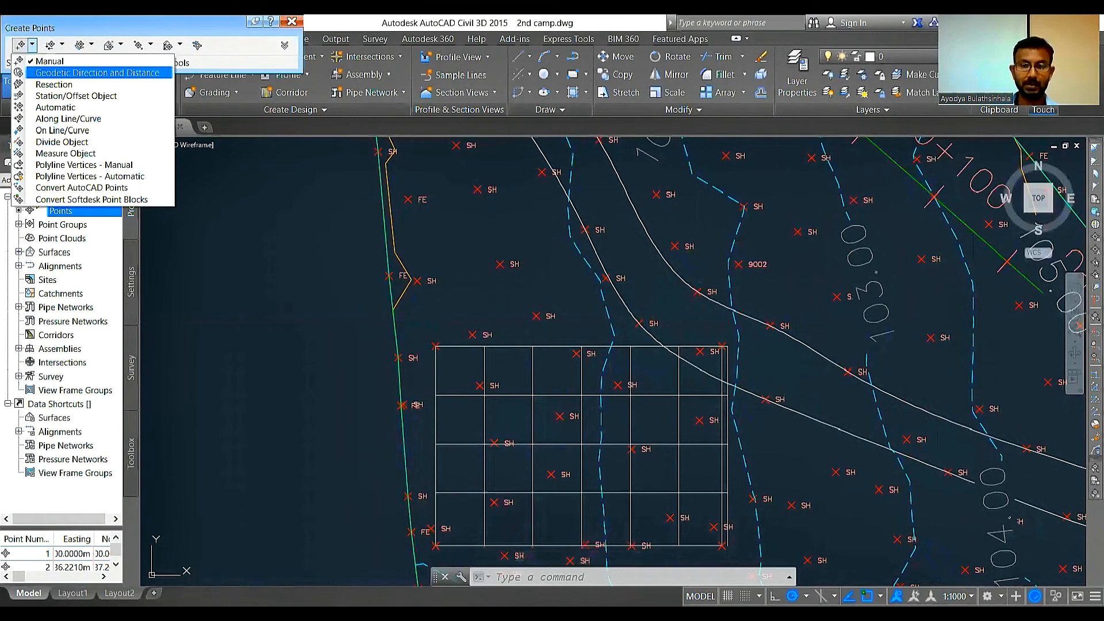
click(49, 61)
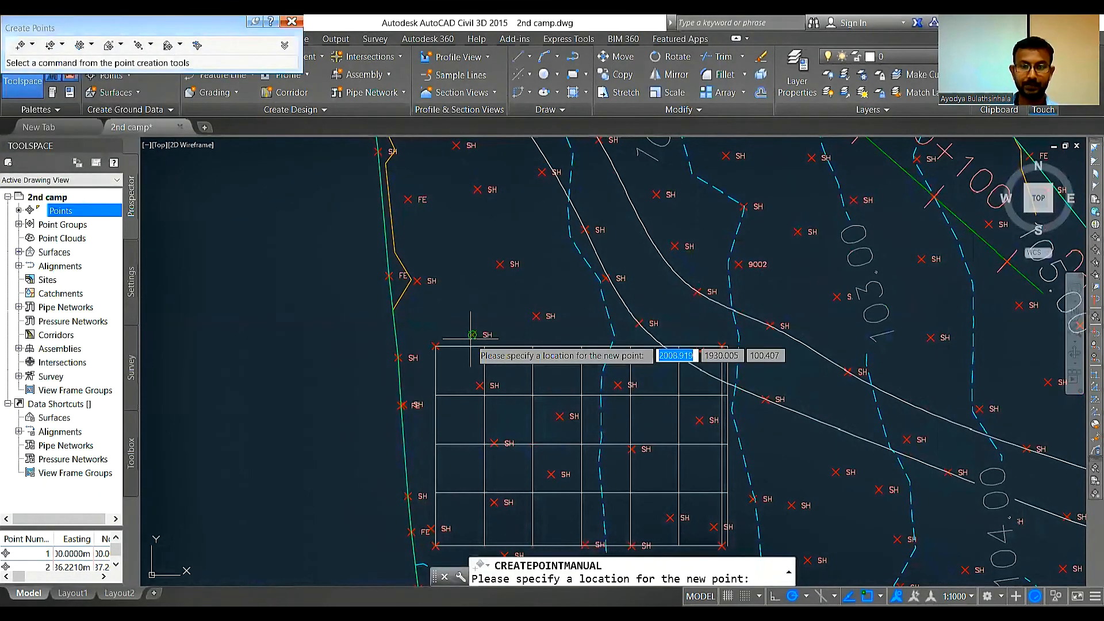
scroll(495, 353, up, 6)
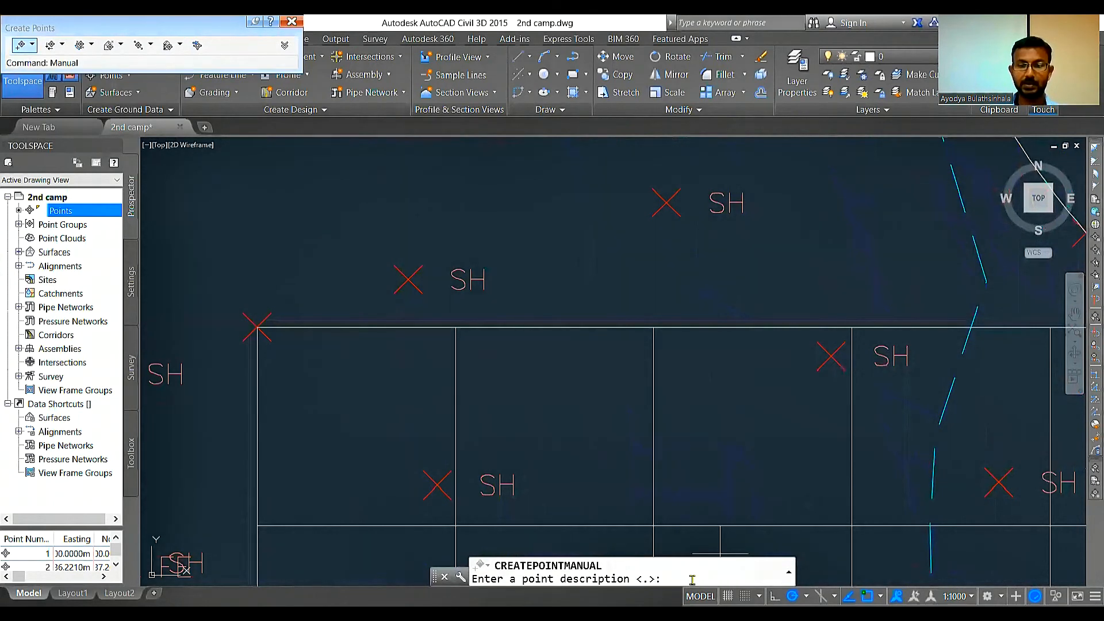
text(Grid)
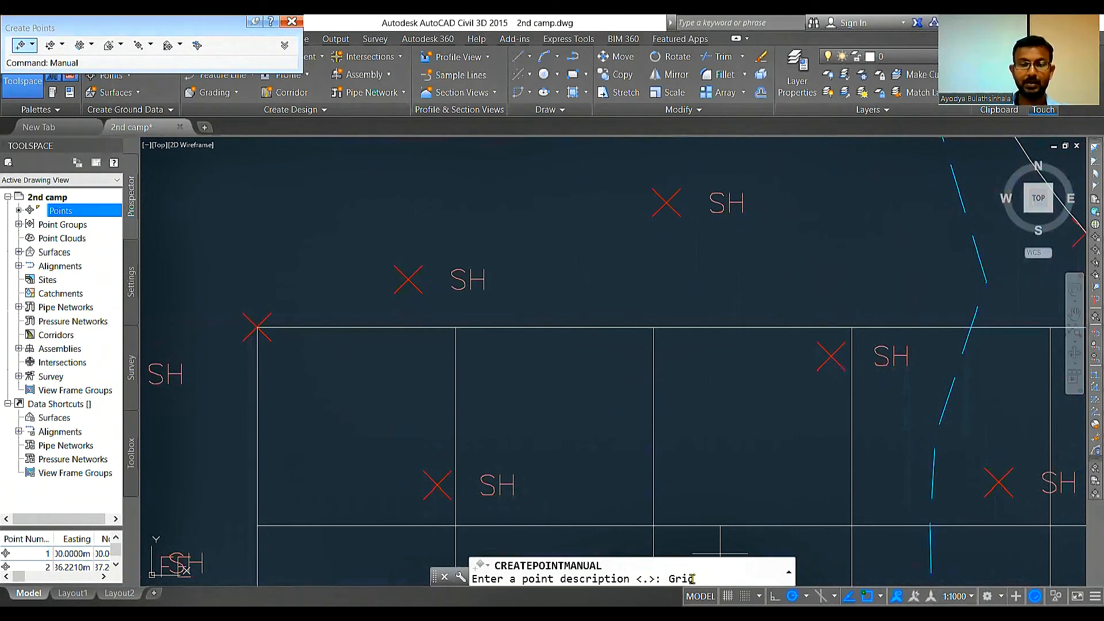
key(Return)
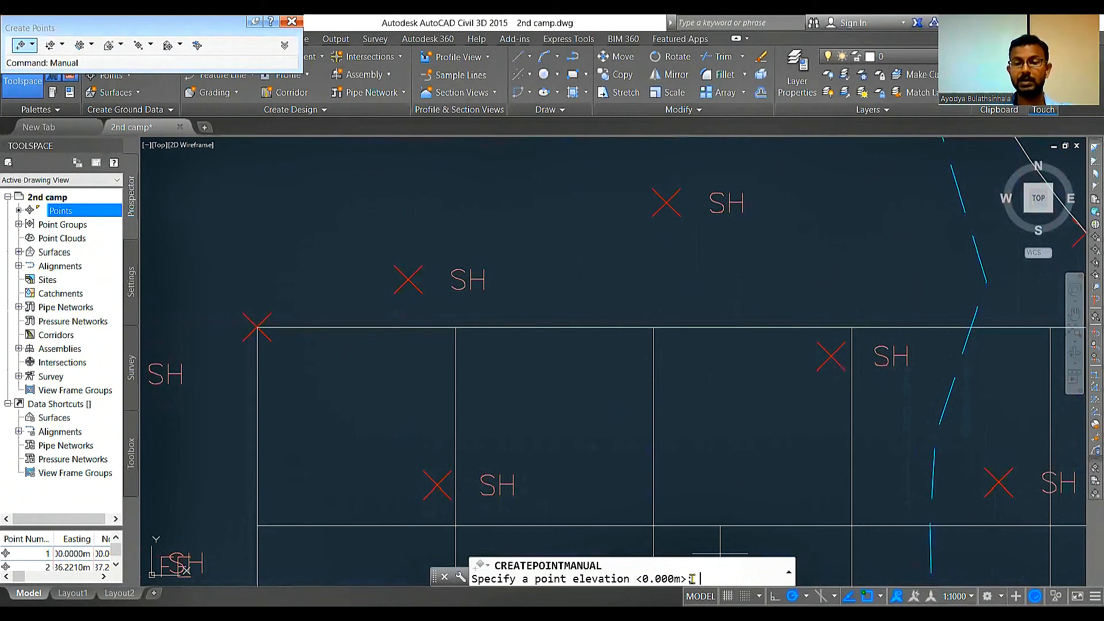
key(Return)
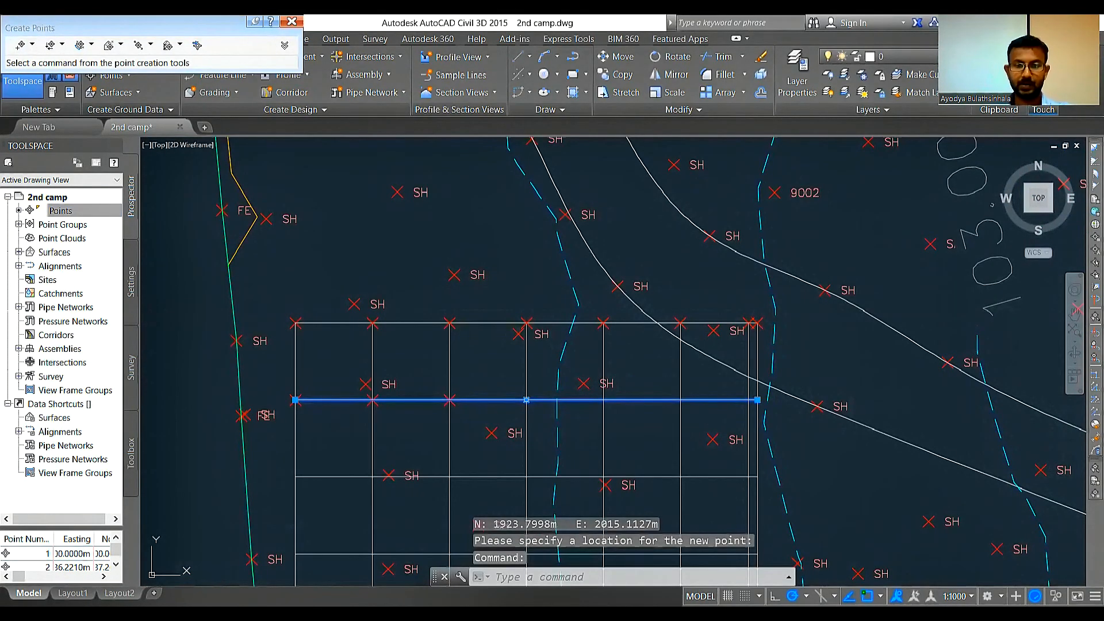
Step: Create manual points at the remaining grid intersections down to the south edge, with the default description and elevation, and end point creation
scroll(653, 429, up, 2)
key(Return)
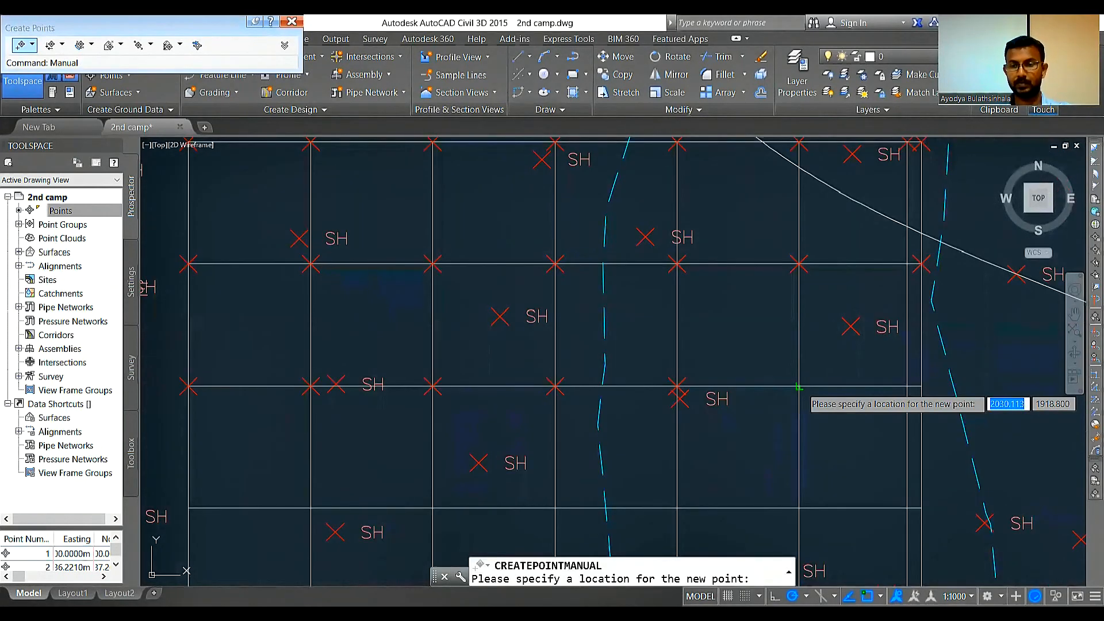
click(798, 386)
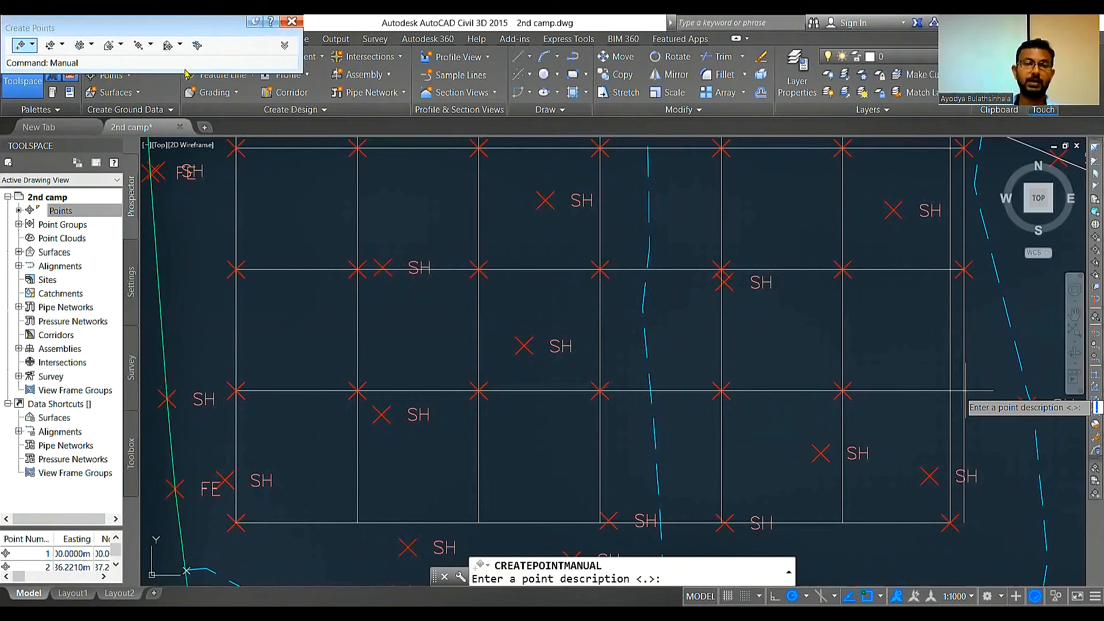
key(Escape)
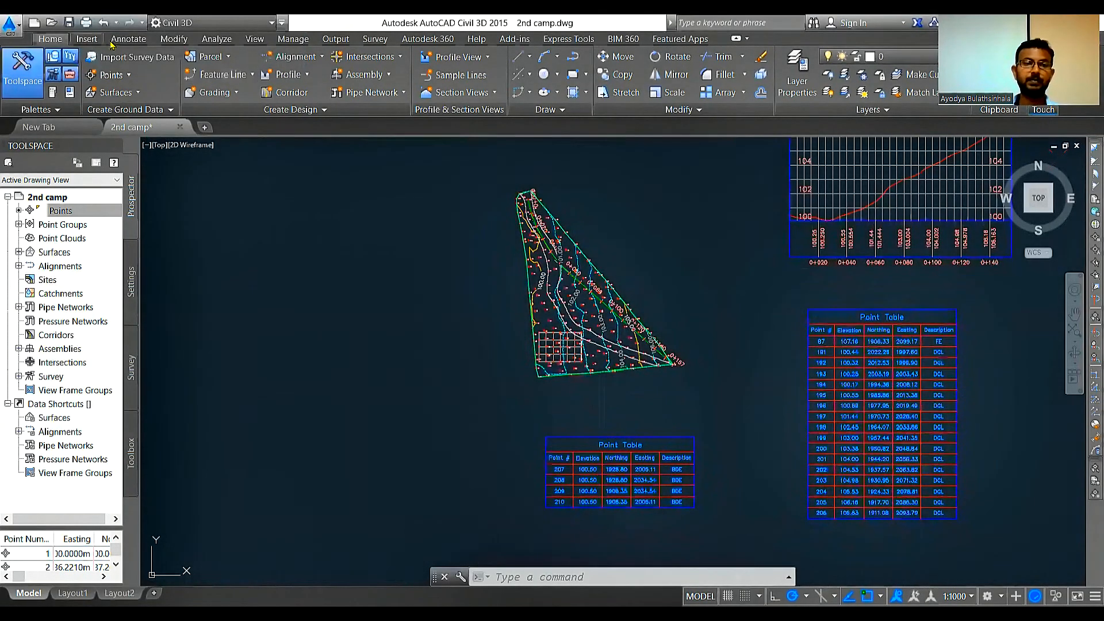
Step: Start a point table in the PNEZD format style and select the points on the building grid for it
click(128, 39)
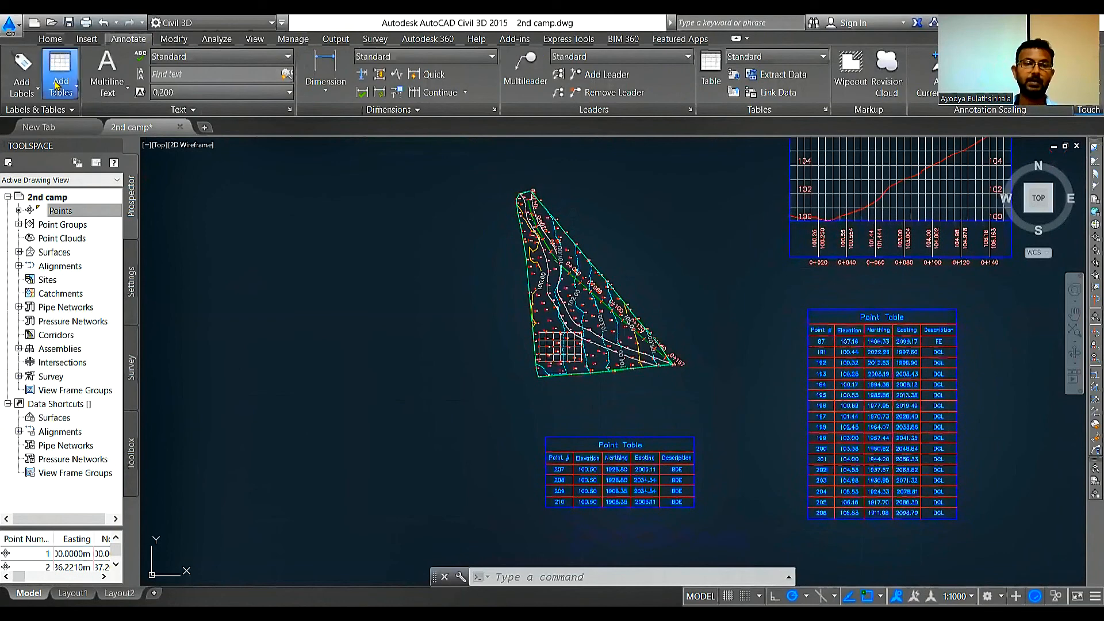
click(60, 80)
click(110, 111)
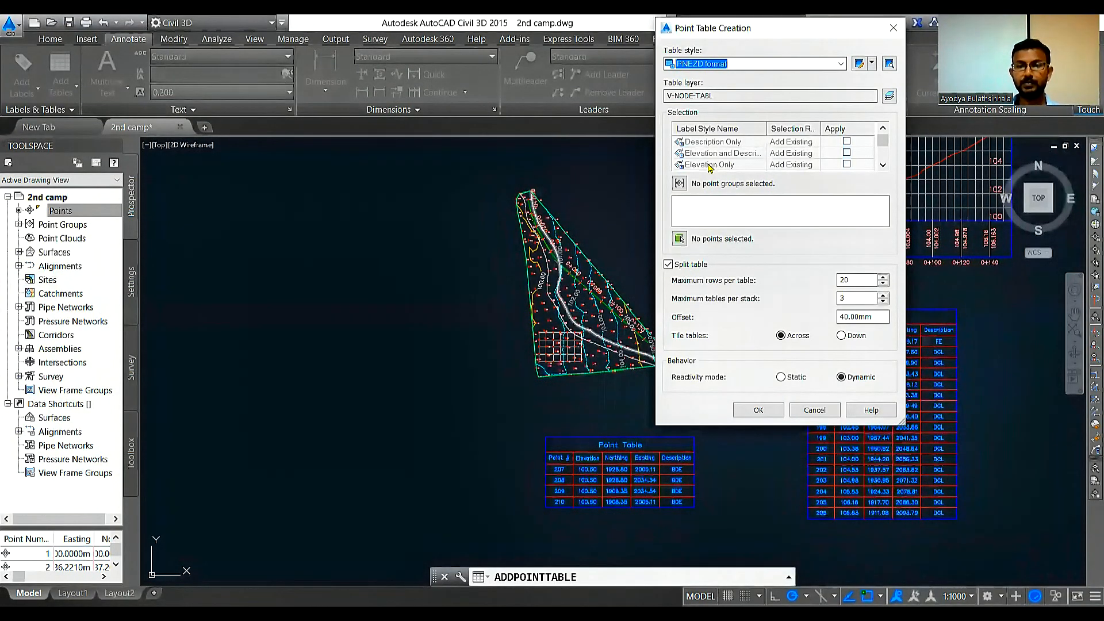
click(679, 241)
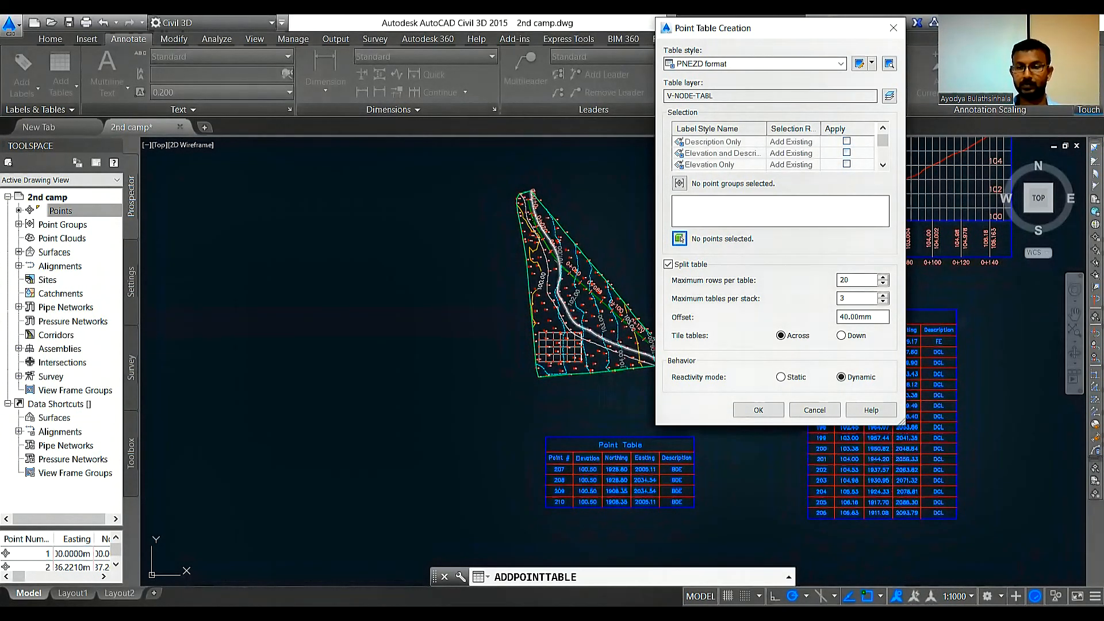
click(678, 238)
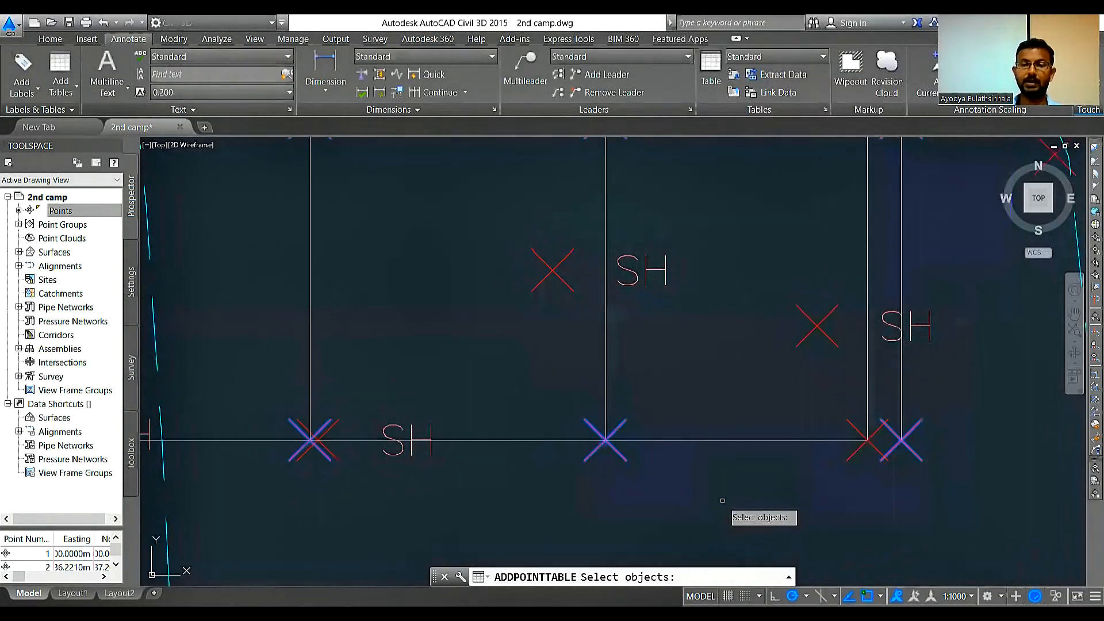
key(Return)
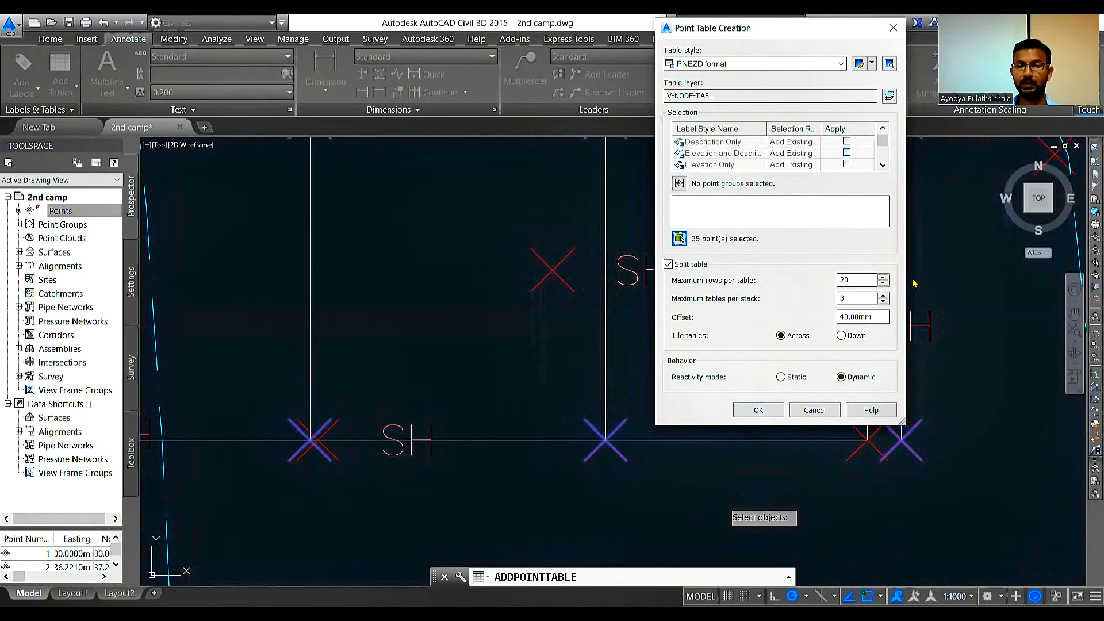
Step: Set the maximum rows per table to 40 and place the grid point table west of the building corner table
click(883, 277)
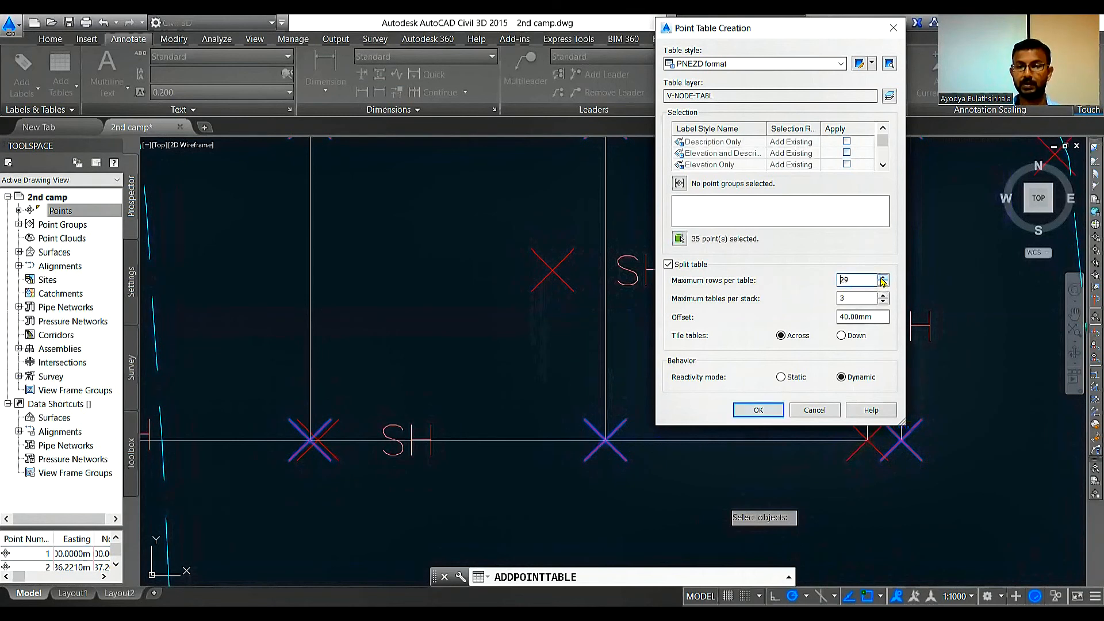
drag(880, 278, 882, 282)
click(765, 411)
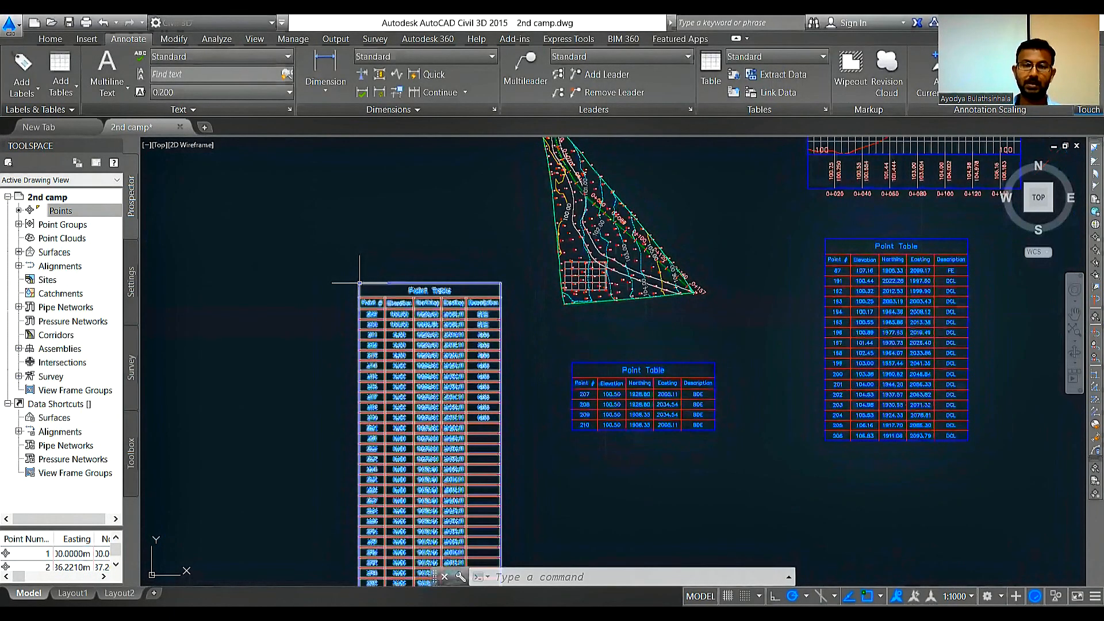
Step: Examine the new grid point table from its first to its last row, checking coordinates, elevations and descriptions
scroll(489, 380, up, 4)
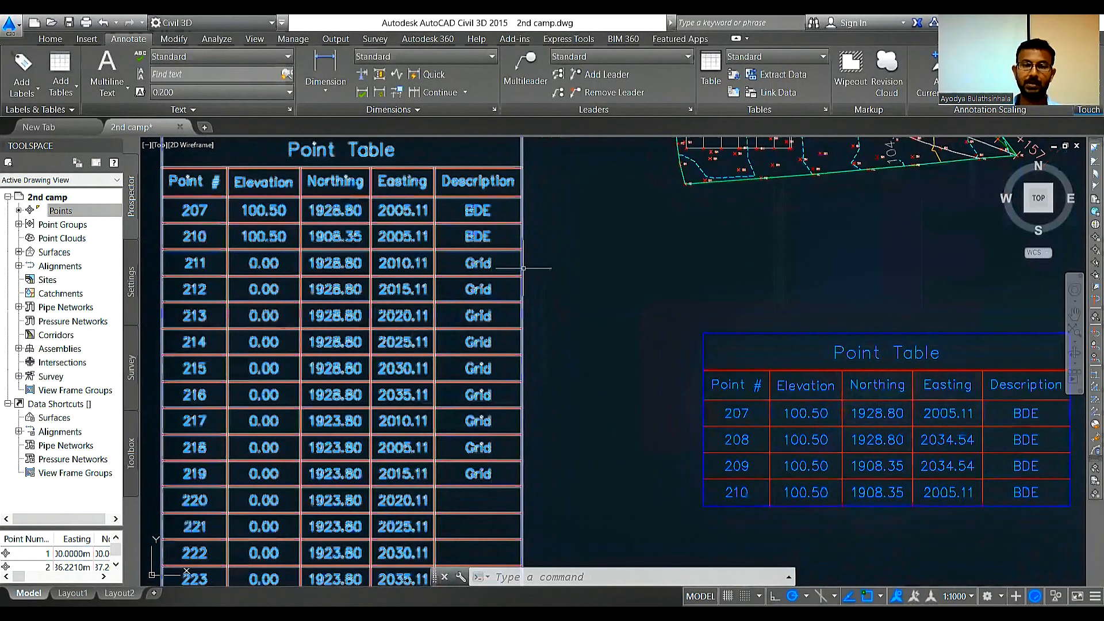
scroll(523, 268, down, 2)
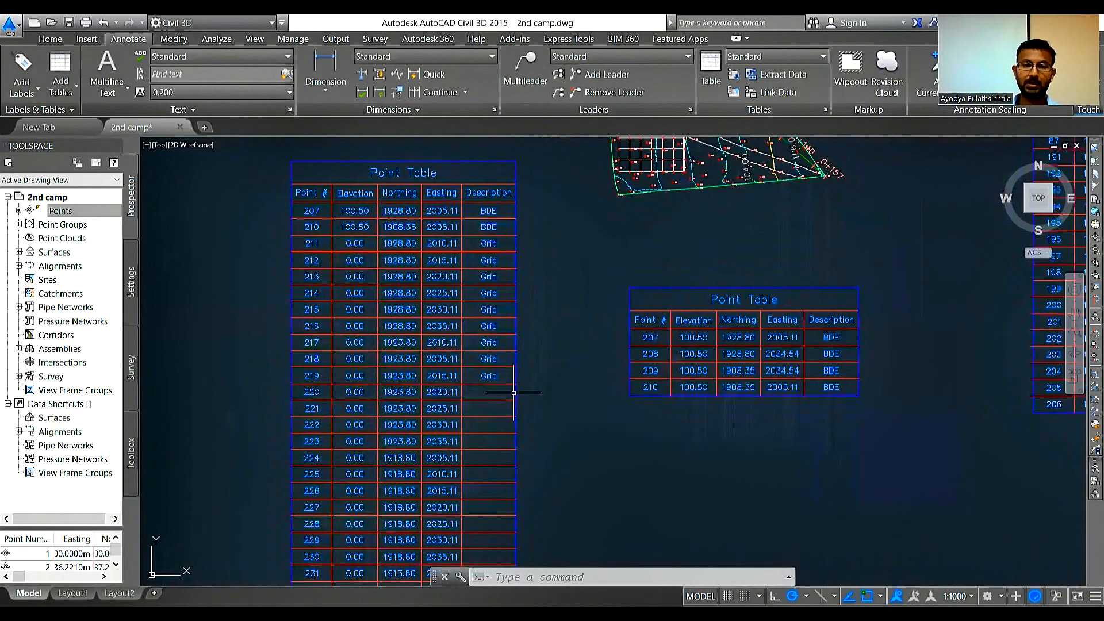
scroll(509, 397, up, 2)
scroll(489, 332, down, 2)
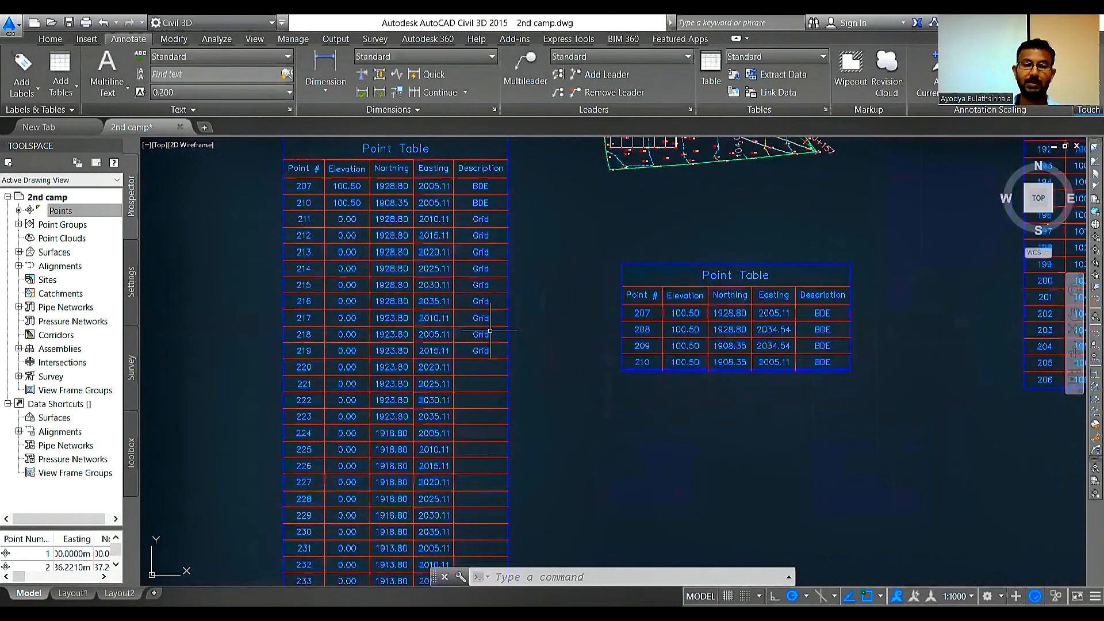
scroll(489, 331, down, 3)
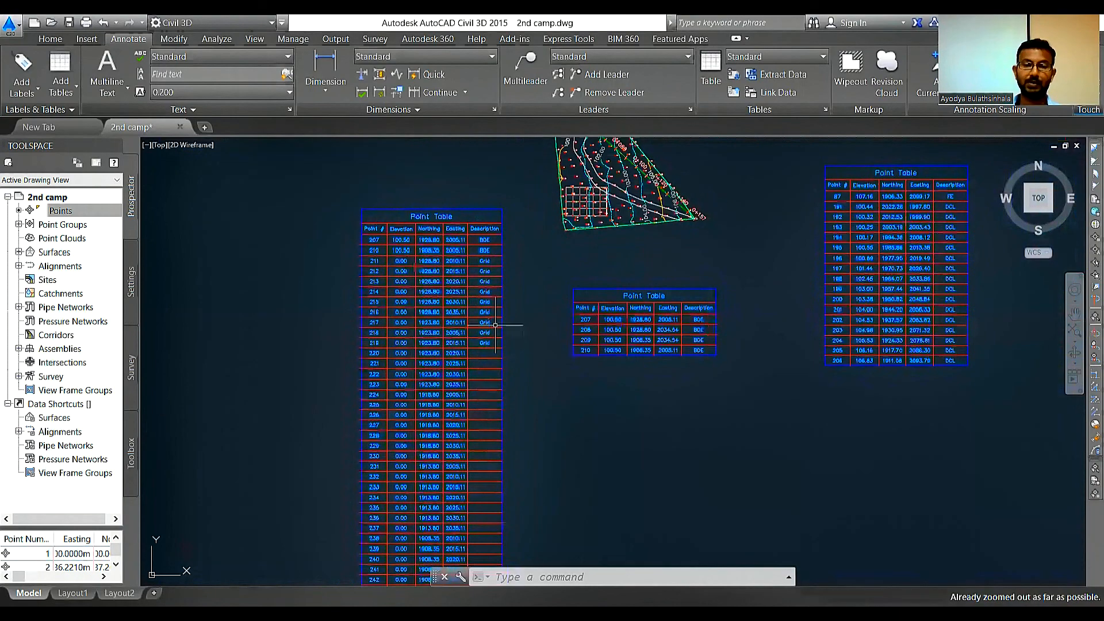
scroll(496, 404, up, 2)
scroll(486, 391, up, 2)
scroll(460, 218, down, 2)
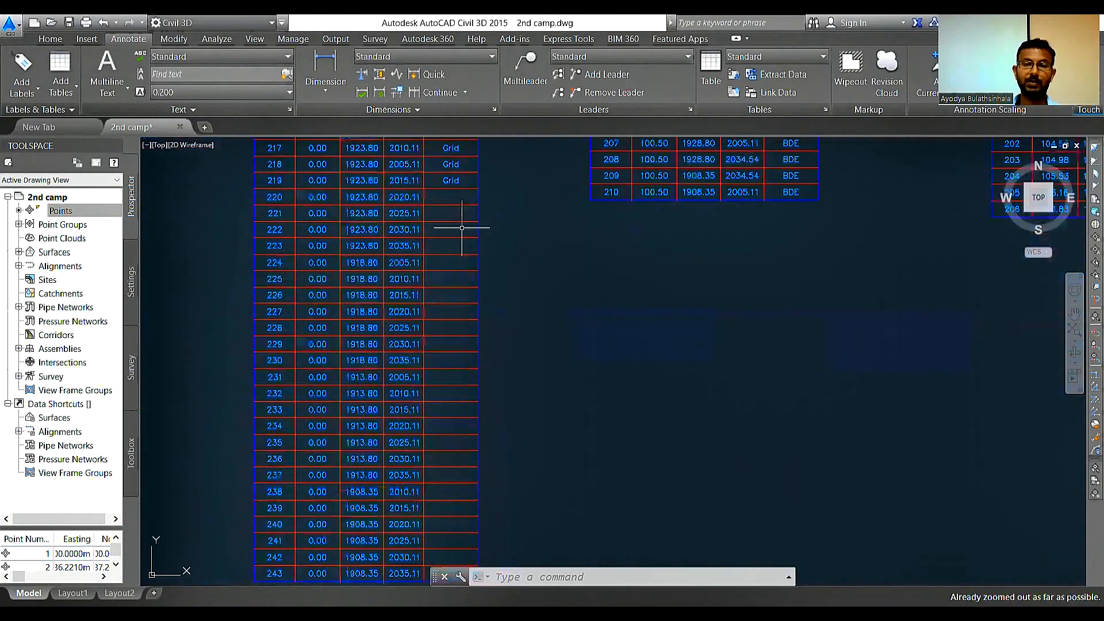
click(397, 251)
scroll(397, 253, up, 2)
scroll(439, 327, down, 2)
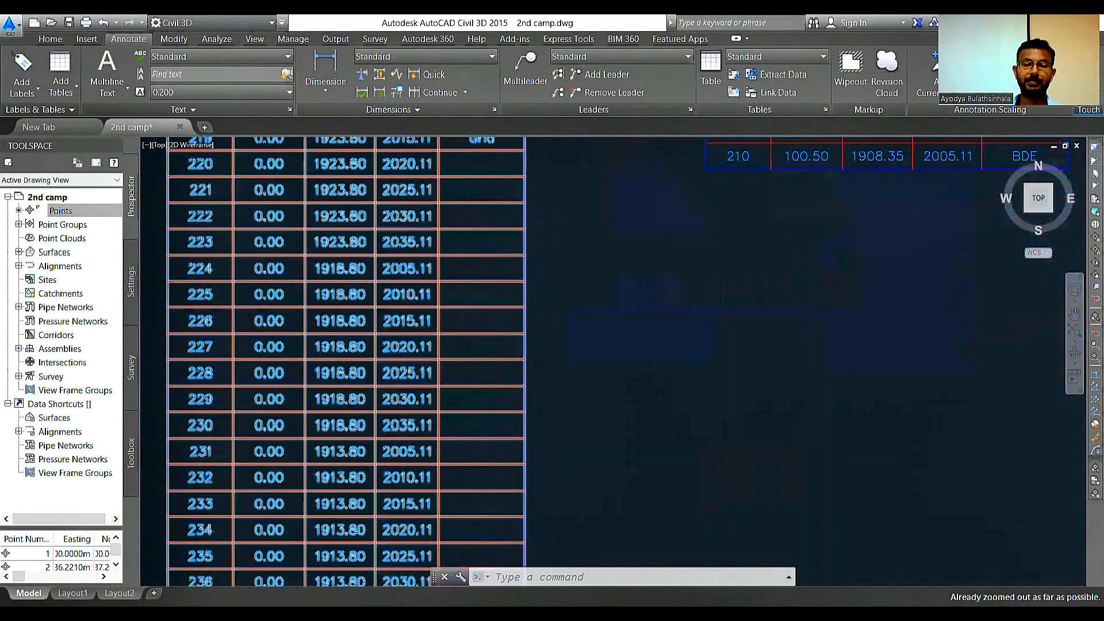
scroll(436, 288, up, 2)
scroll(667, 467, down, 2)
middle_drag(635, 360, 658, 507)
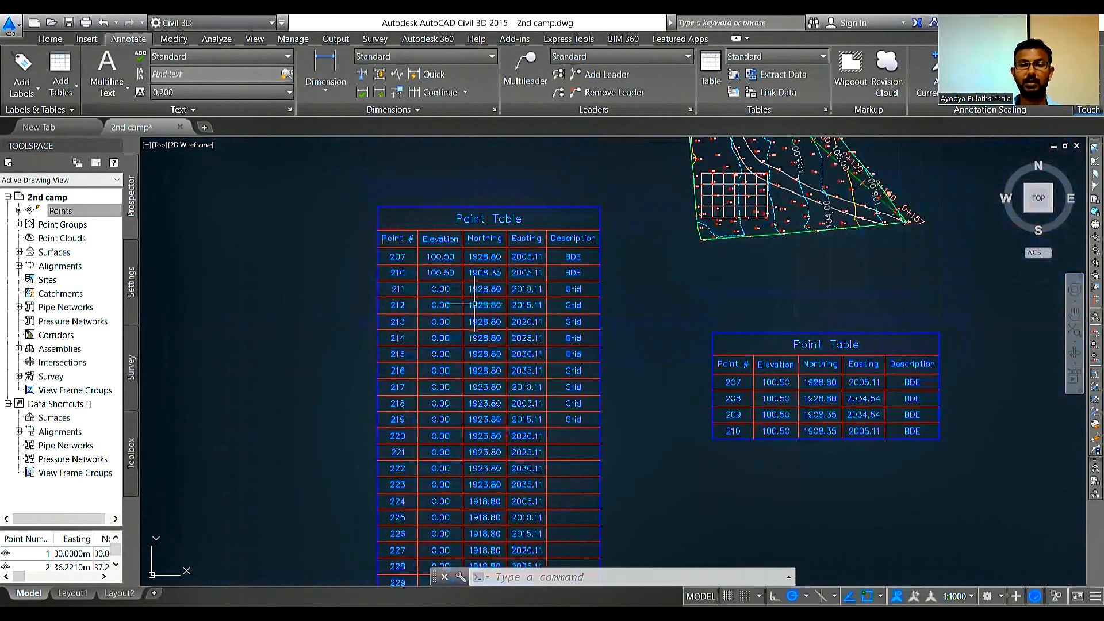
Step: Review the northing and easting columns of the grid point table against the grid points inside the building outline
scroll(508, 219, up, 2)
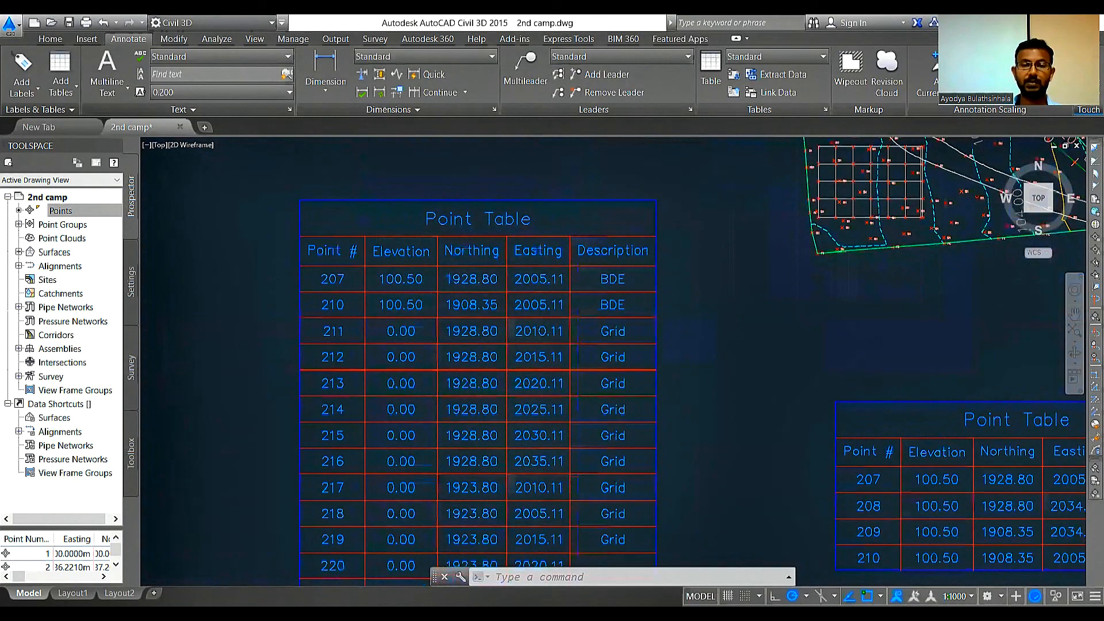
scroll(505, 214, up, 2)
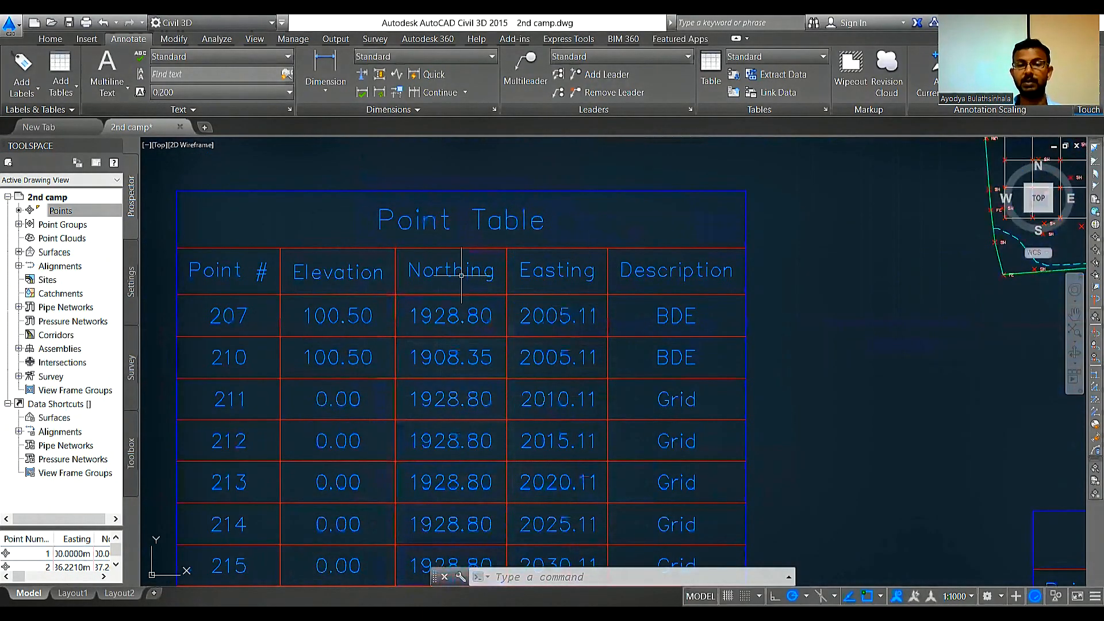
scroll(596, 278, down, 4)
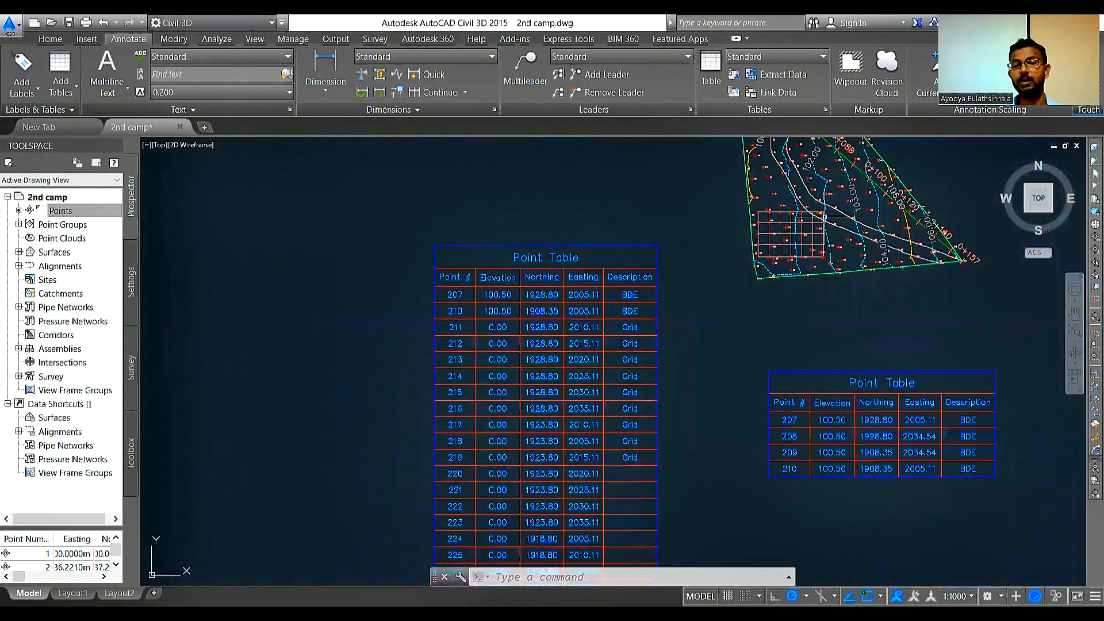
scroll(825, 217, up, 4)
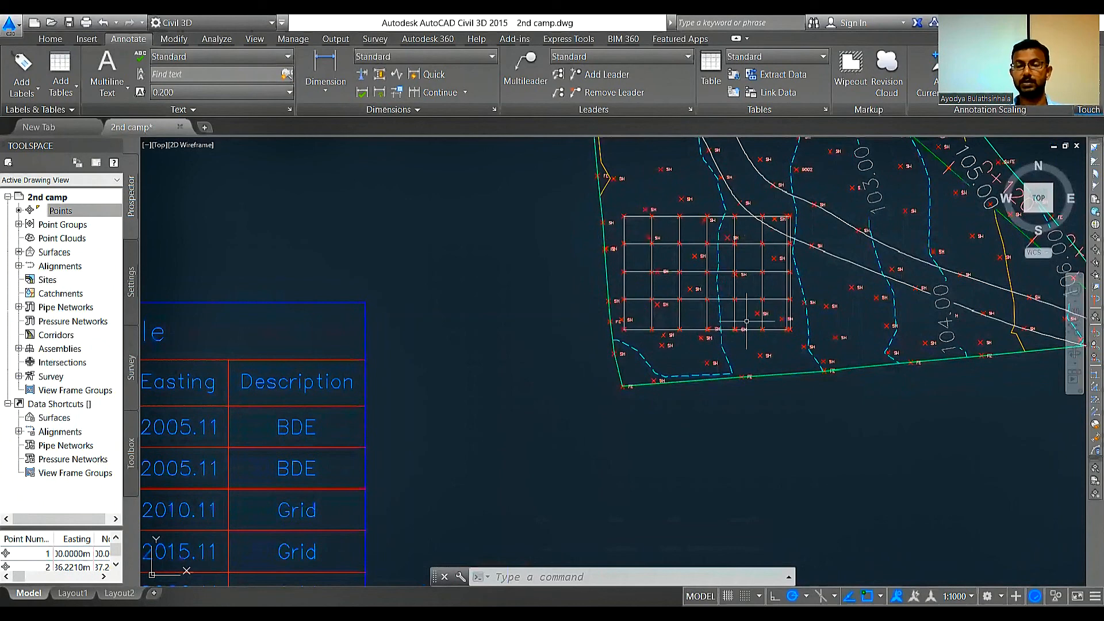
mouse_move(647, 237)
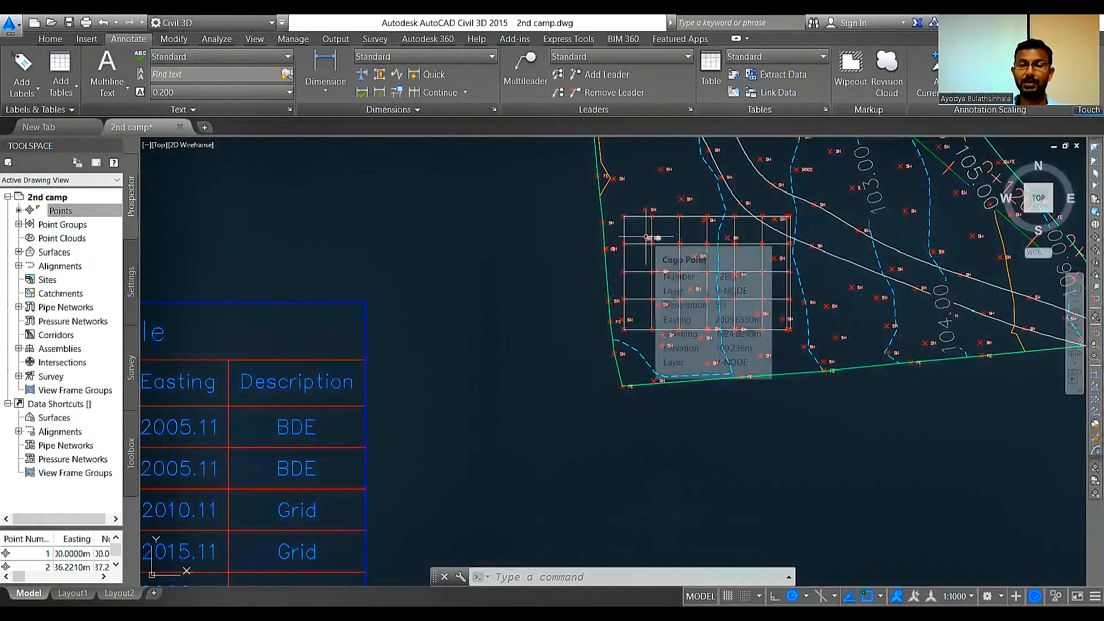